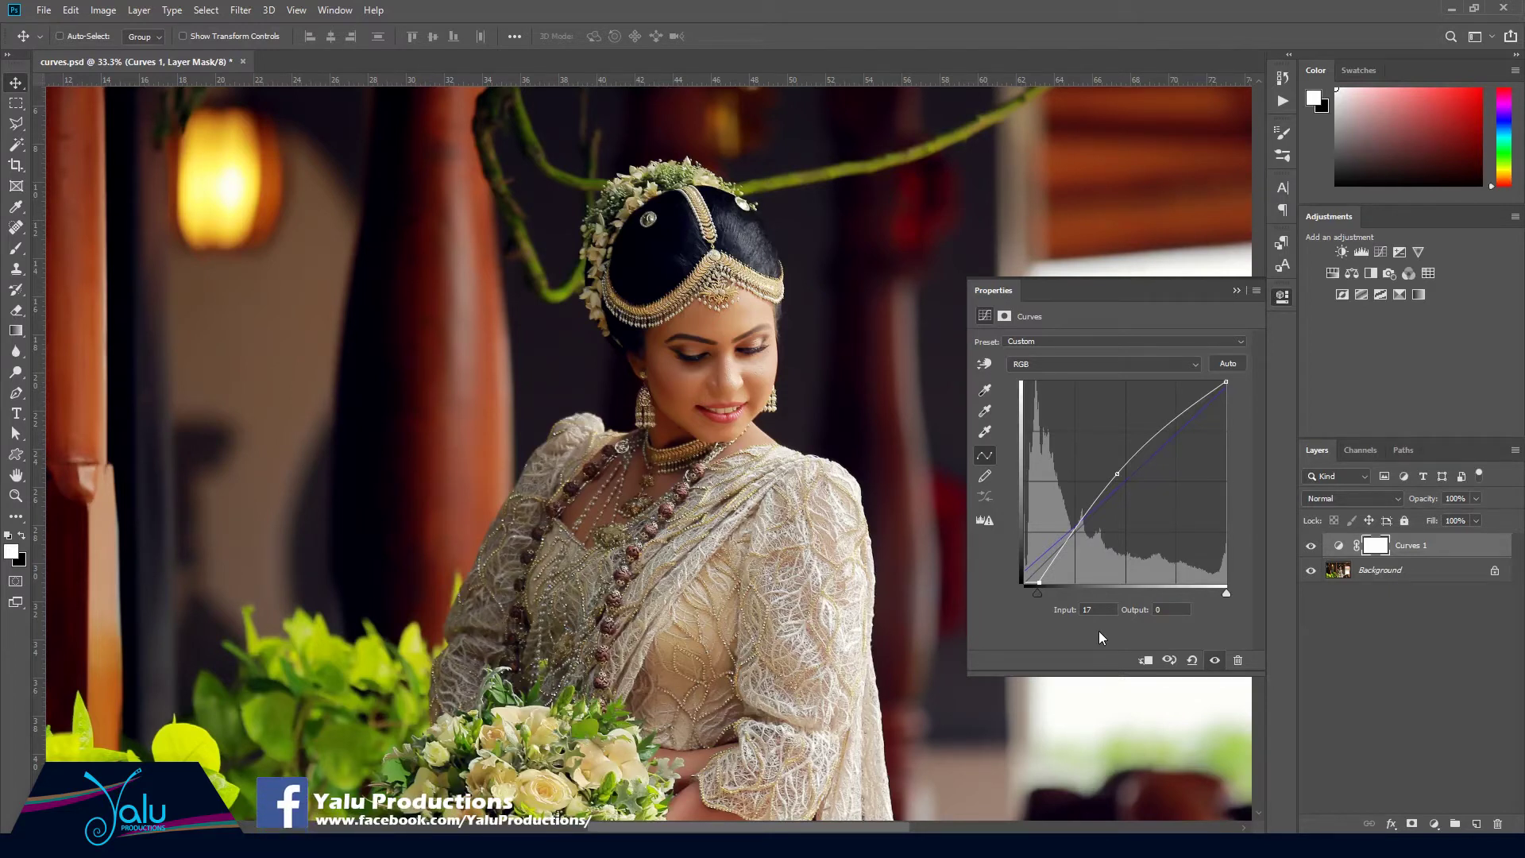
Delete the Curves 1 adjustment layer so only the Background remains
click(1098, 631)
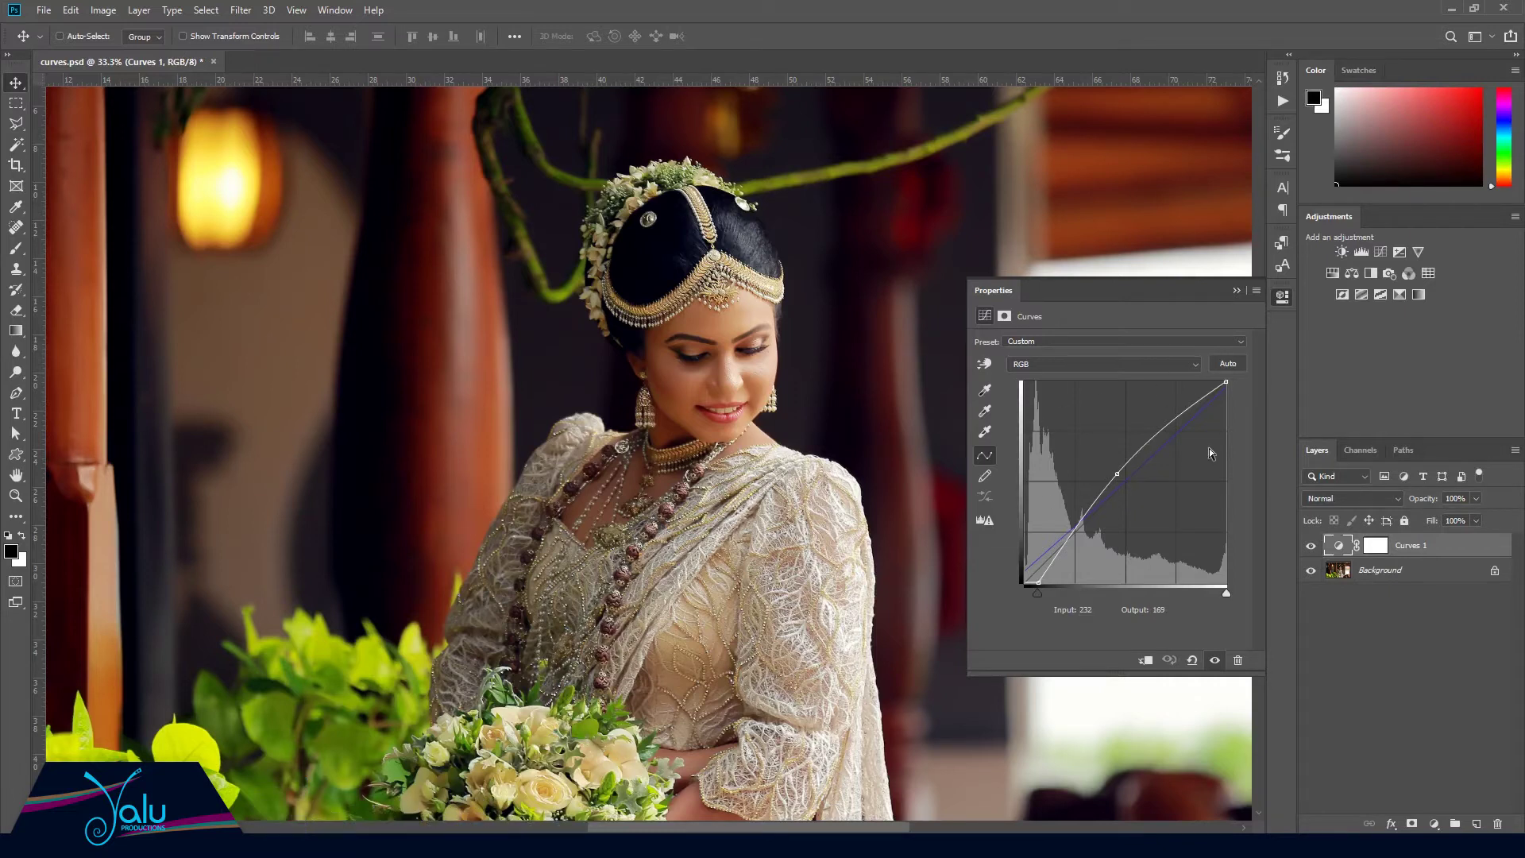
key(Delete)
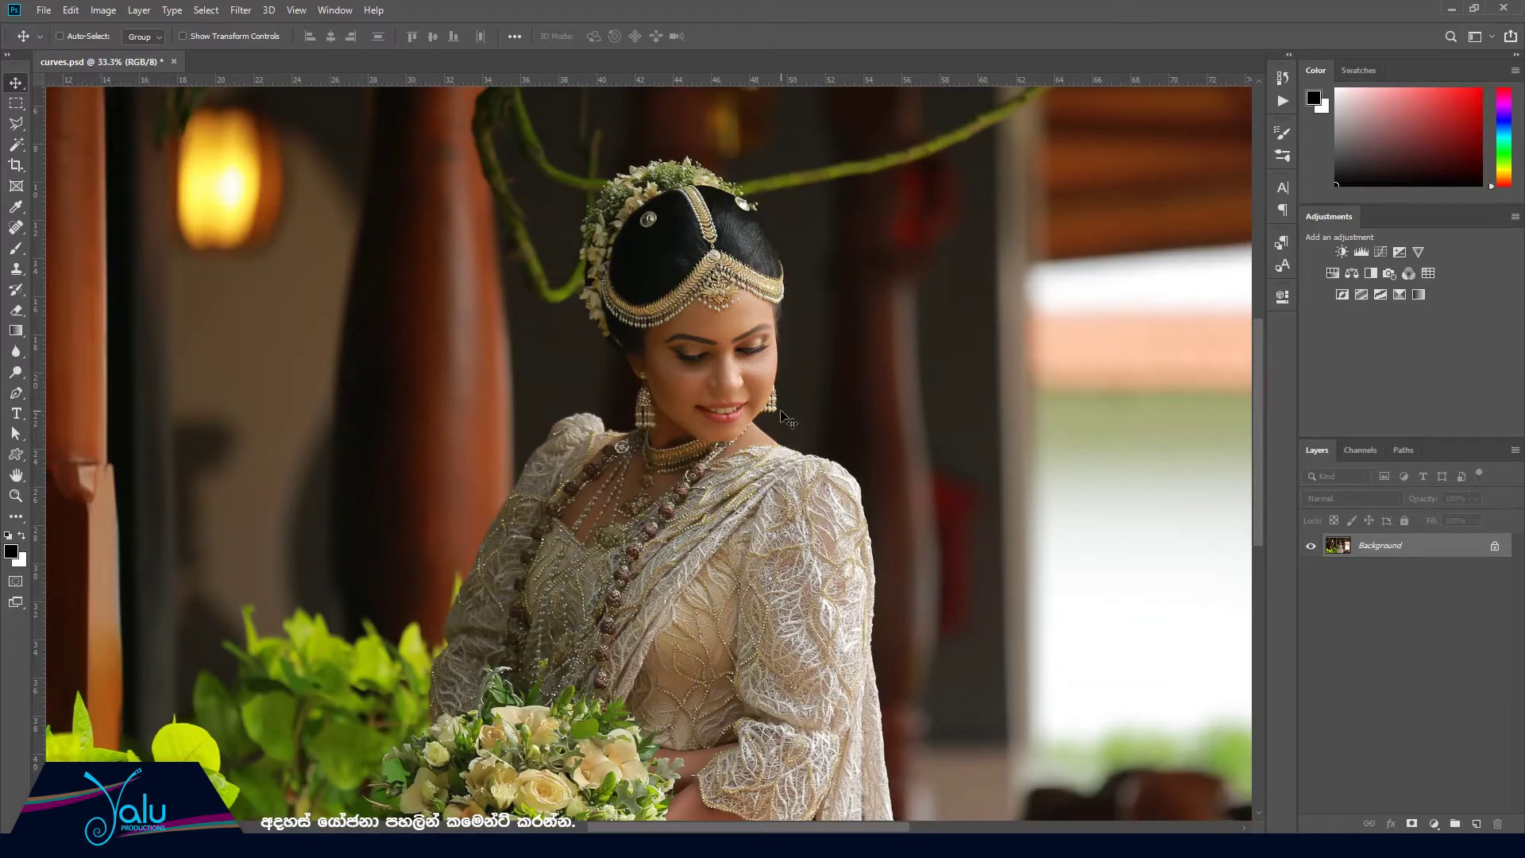
Apply a direct Curves correction that brightens the midtones and raises the black point to 16
click(103, 11)
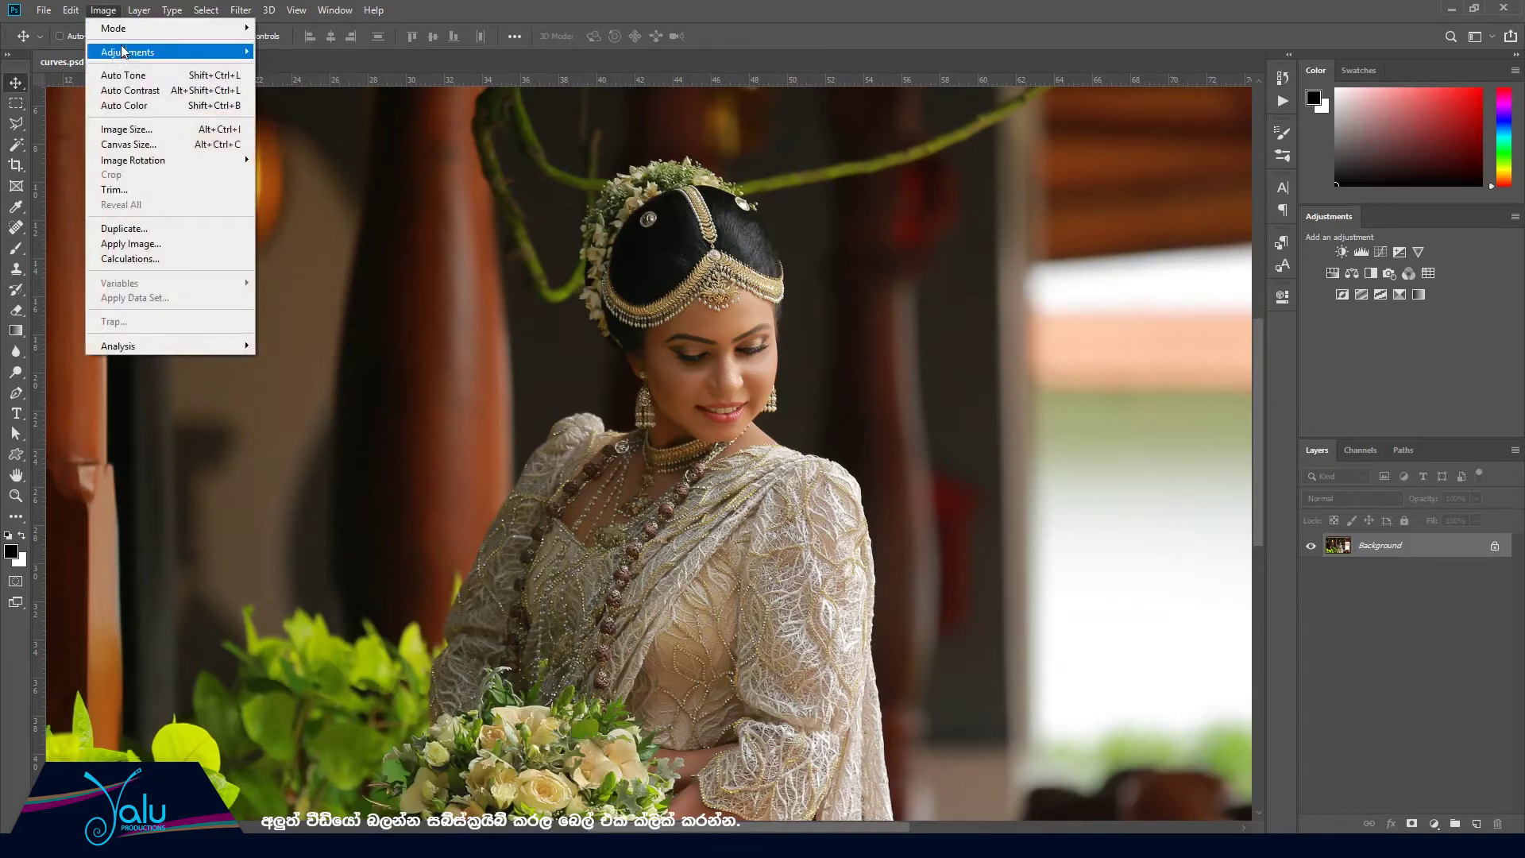
mouse_move(127, 52)
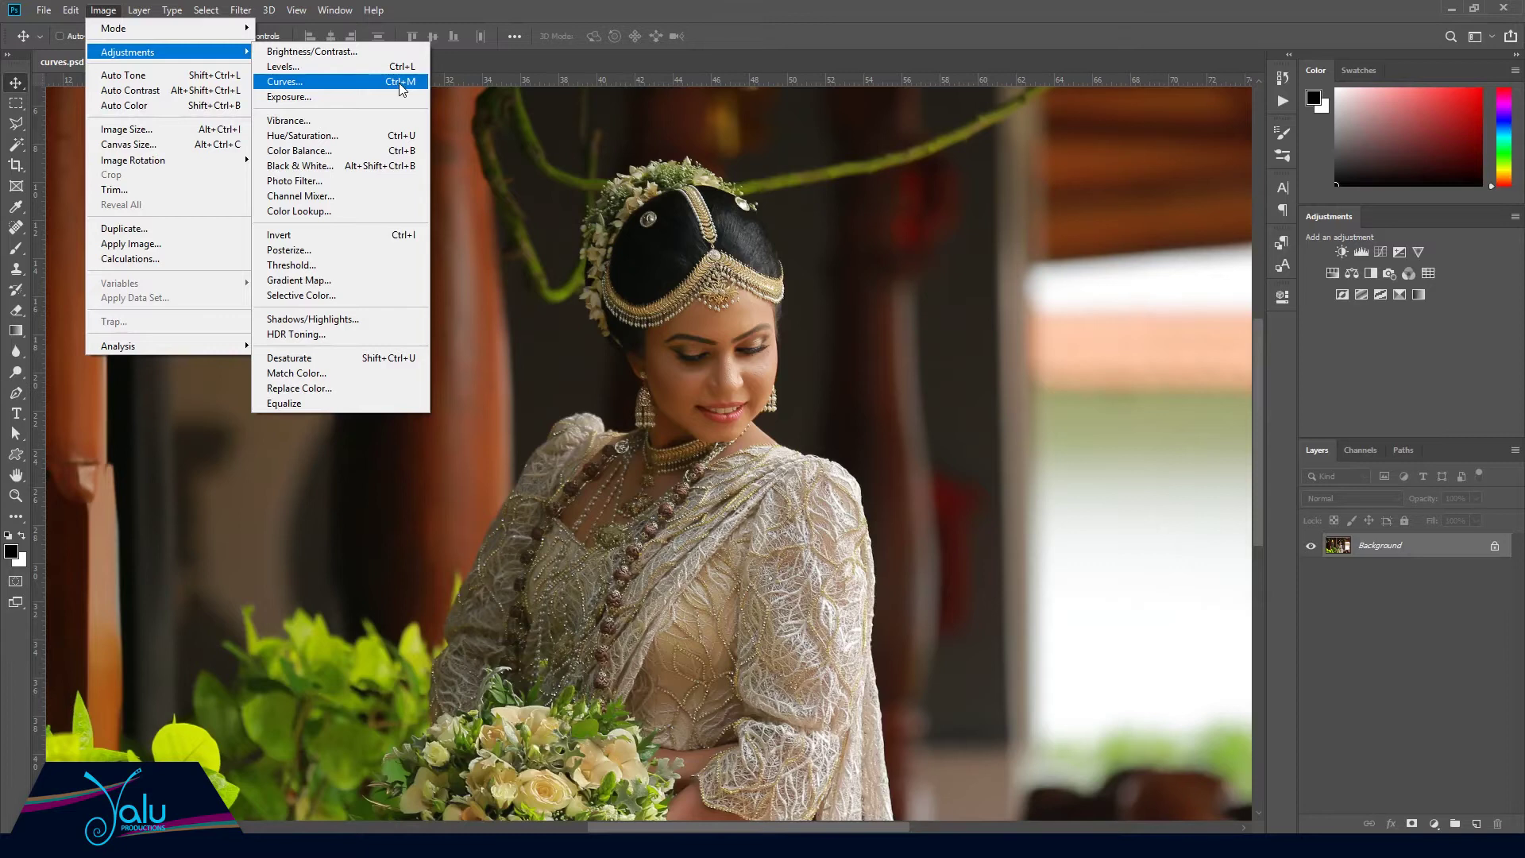
click(399, 83)
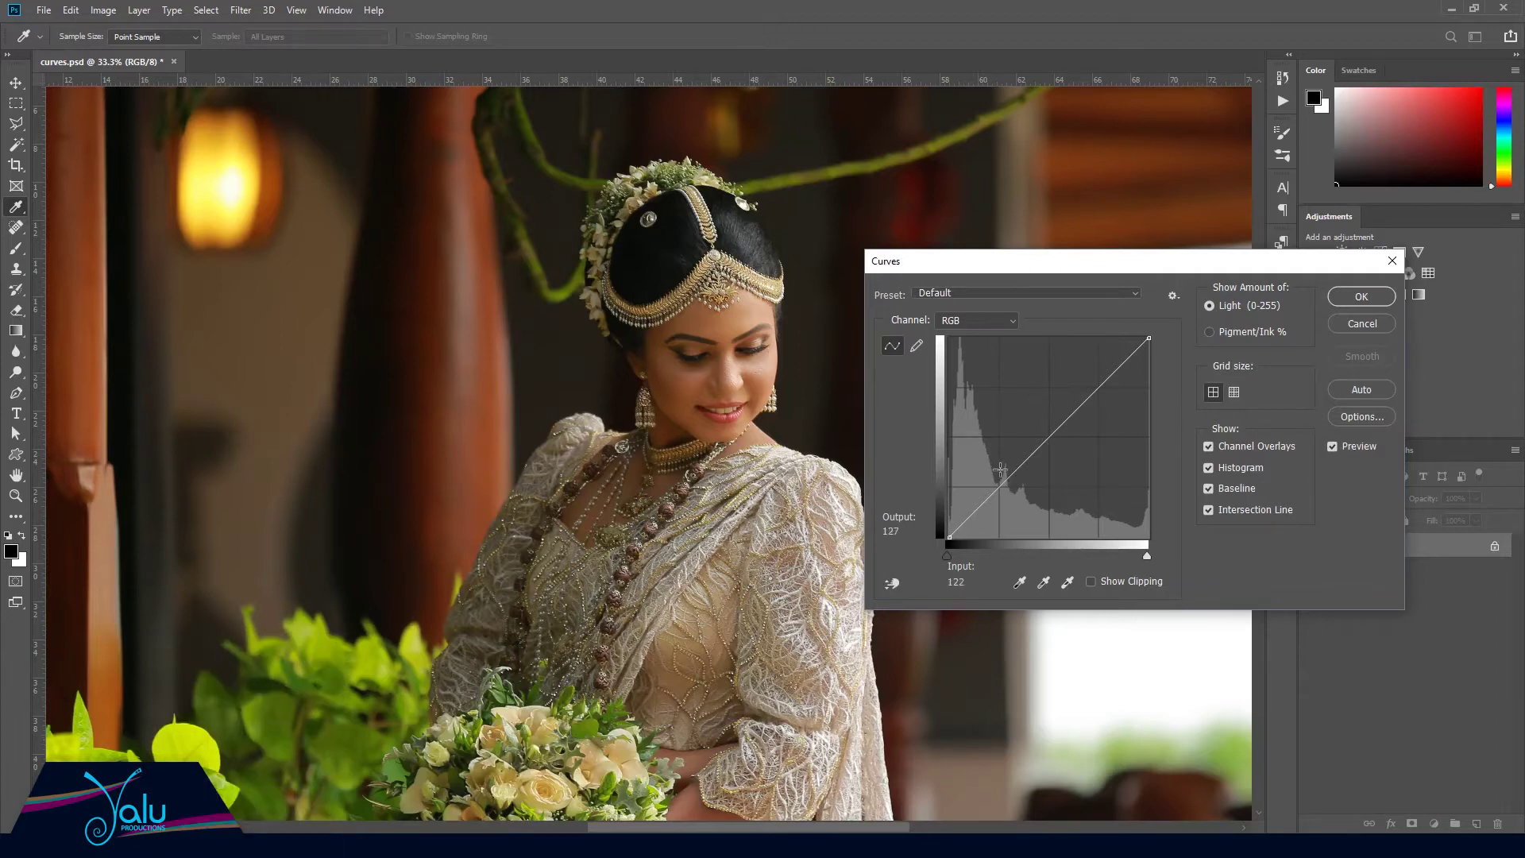
drag(1047, 440, 1046, 418)
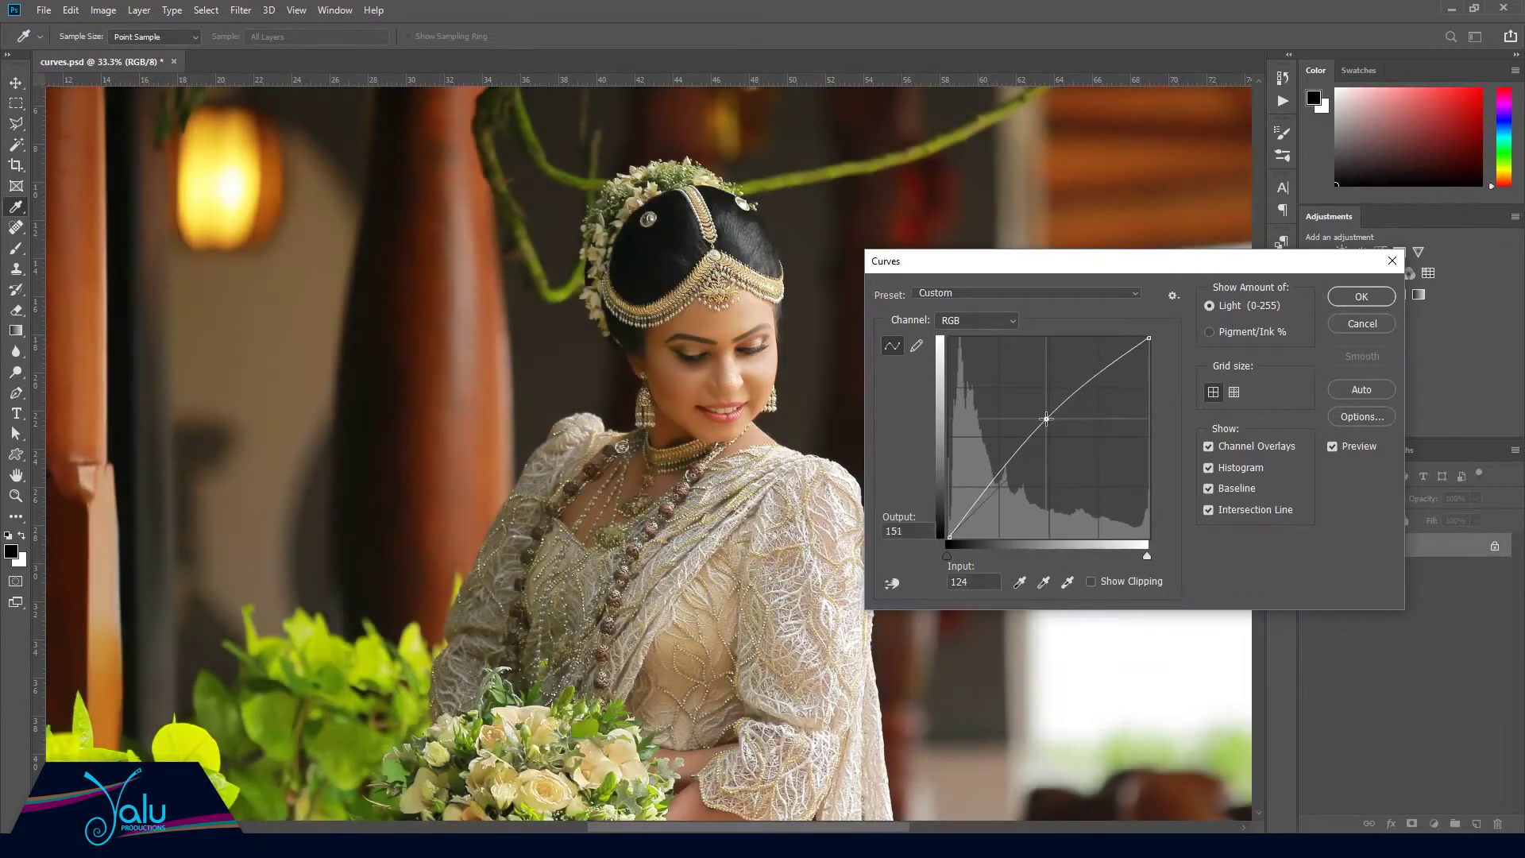
drag(947, 554, 960, 556)
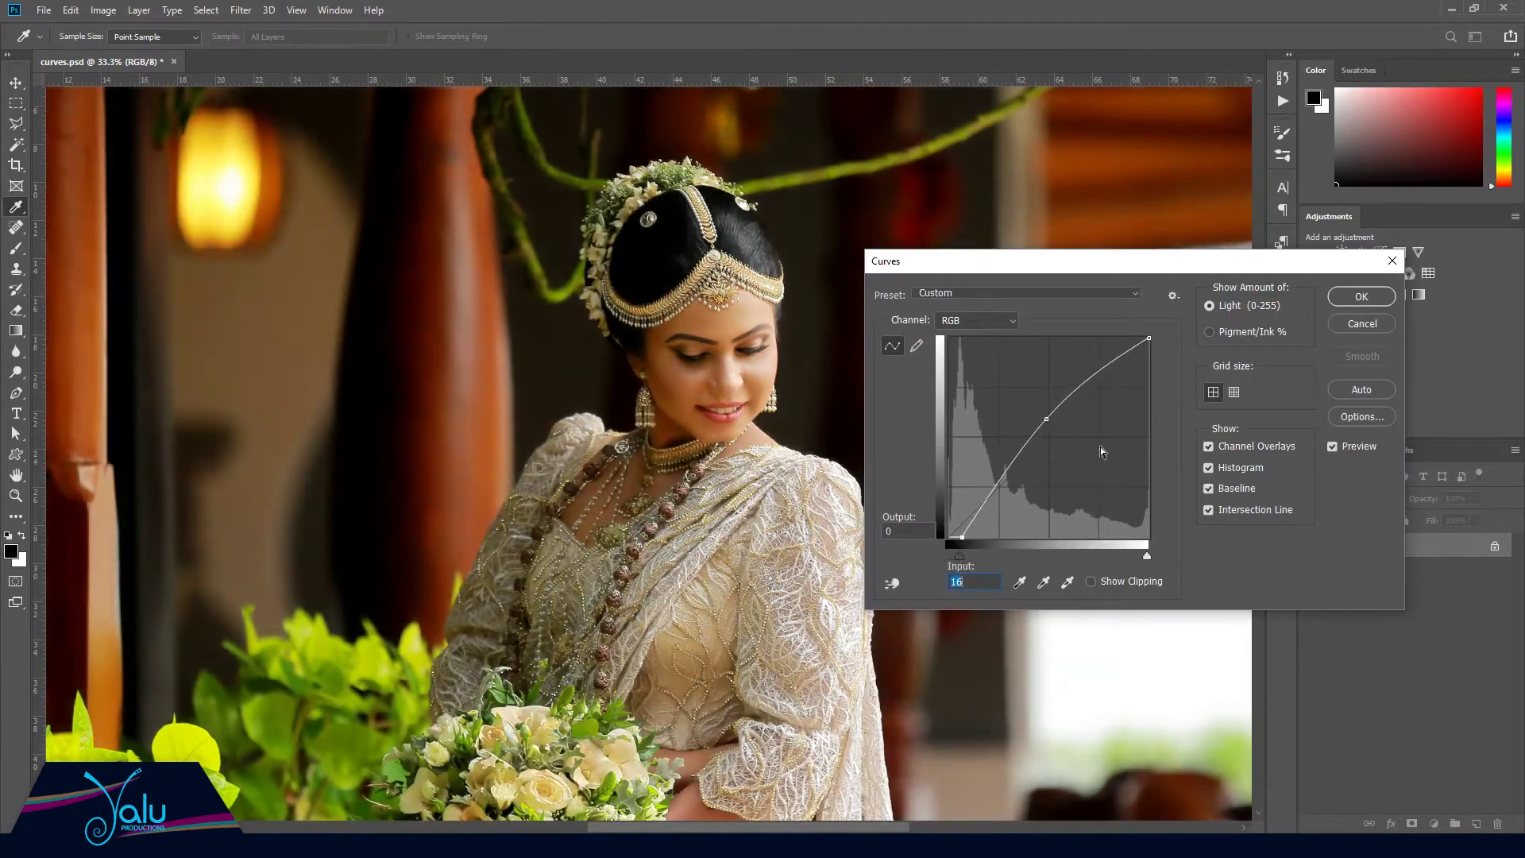
click(1351, 298)
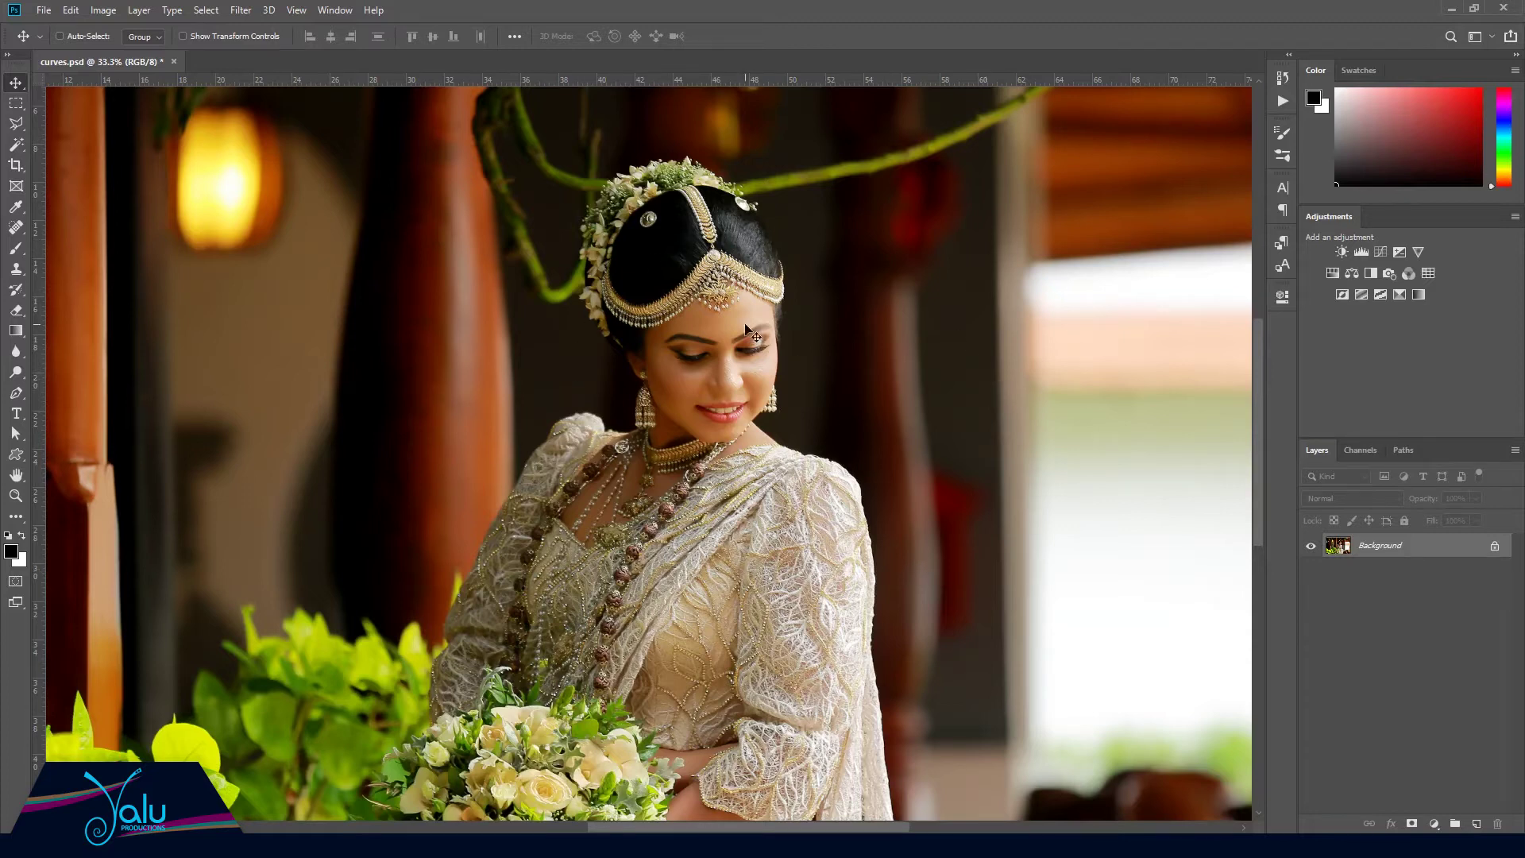
Undo the baked-in curves and add a fresh Curves 1 adjustment layer from the Adjustments panel
key(ctrl)
key(ctrl+z)
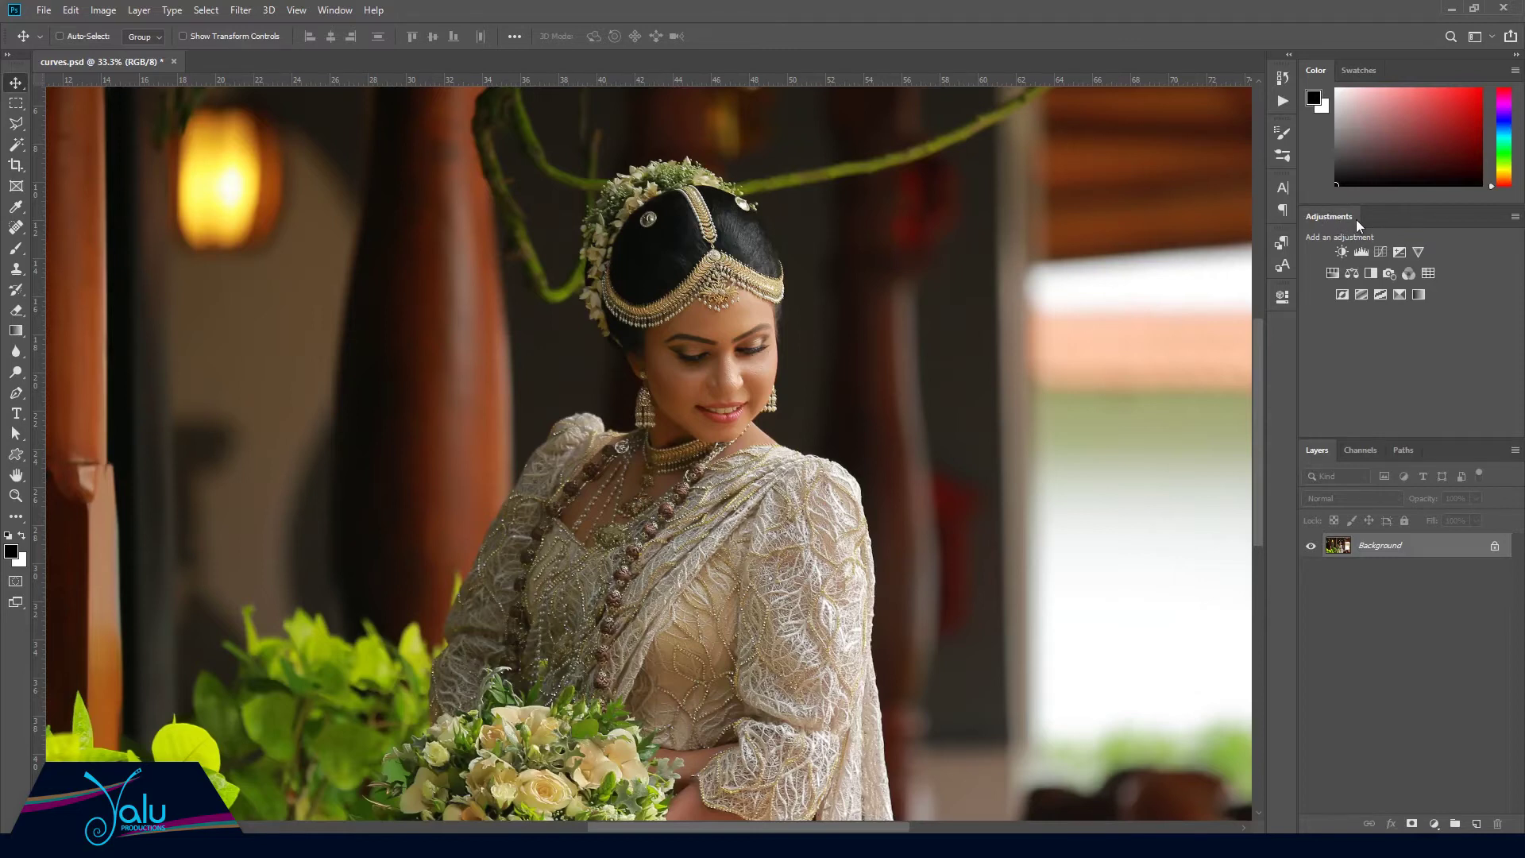
click(334, 10)
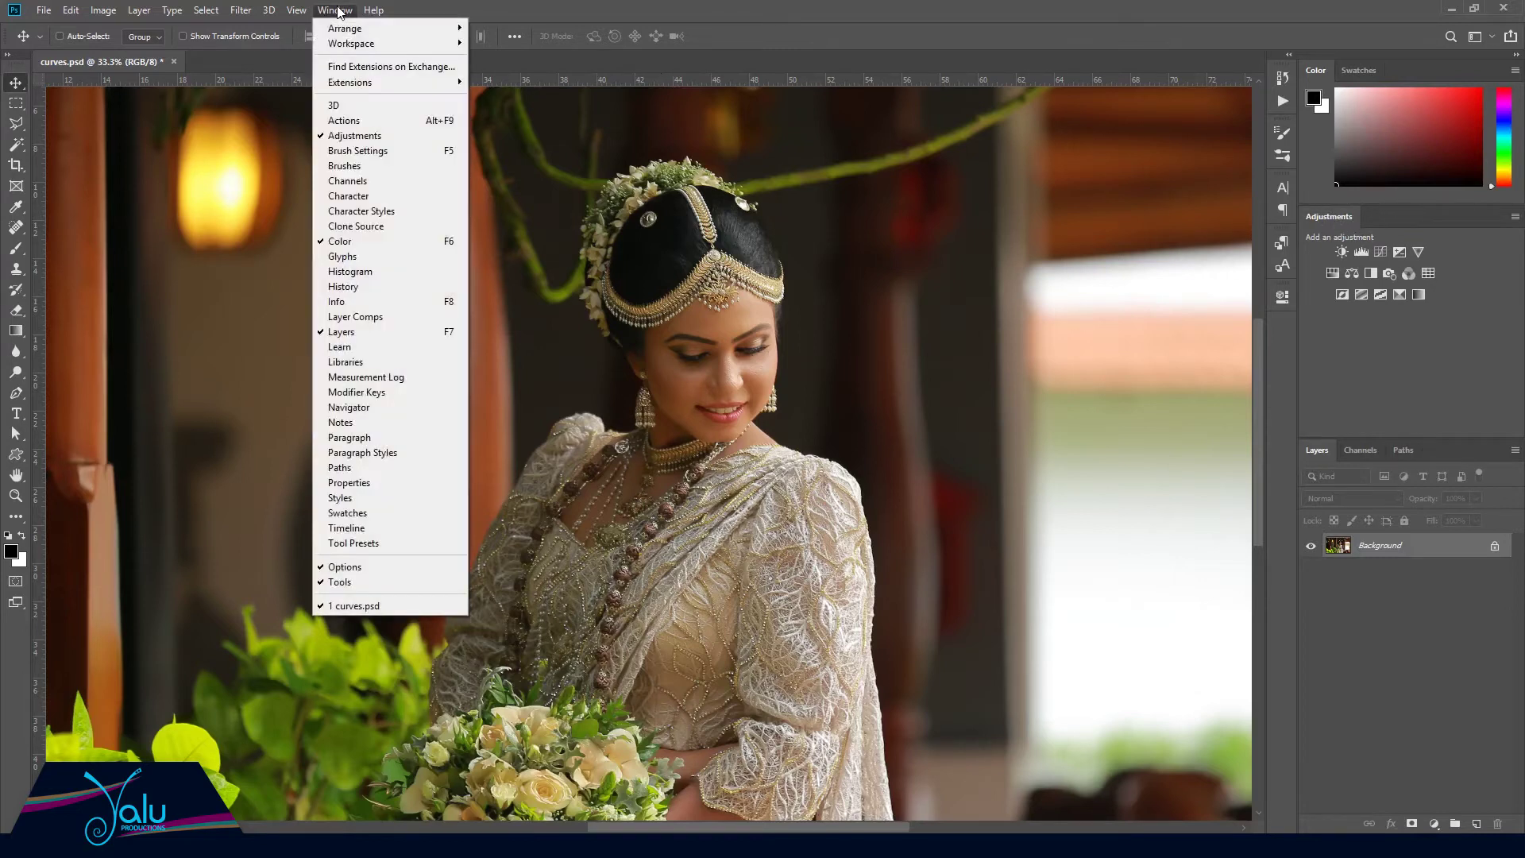
click(394, 142)
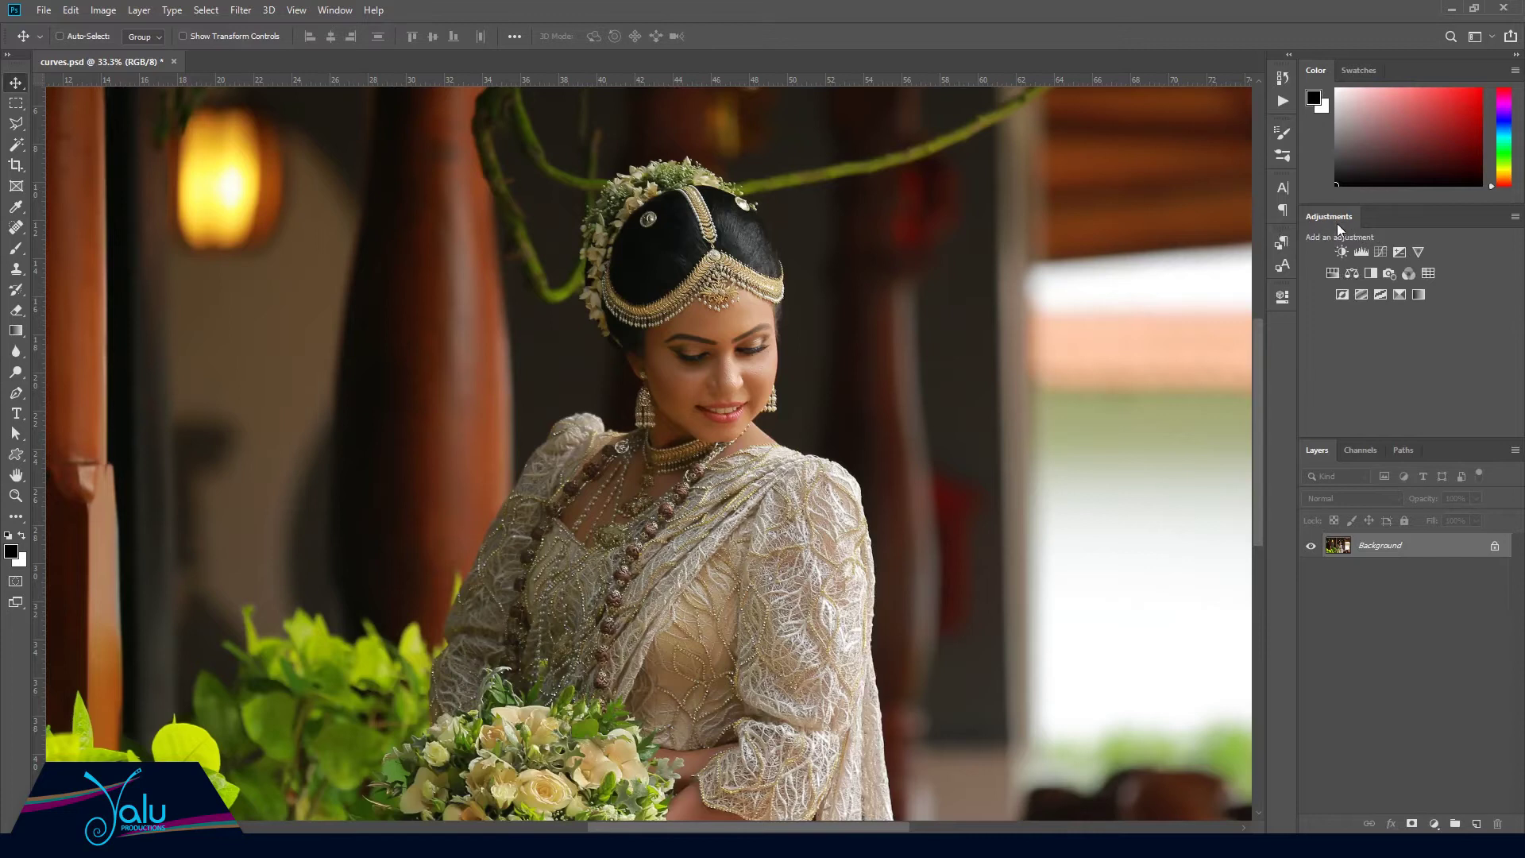
click(1380, 253)
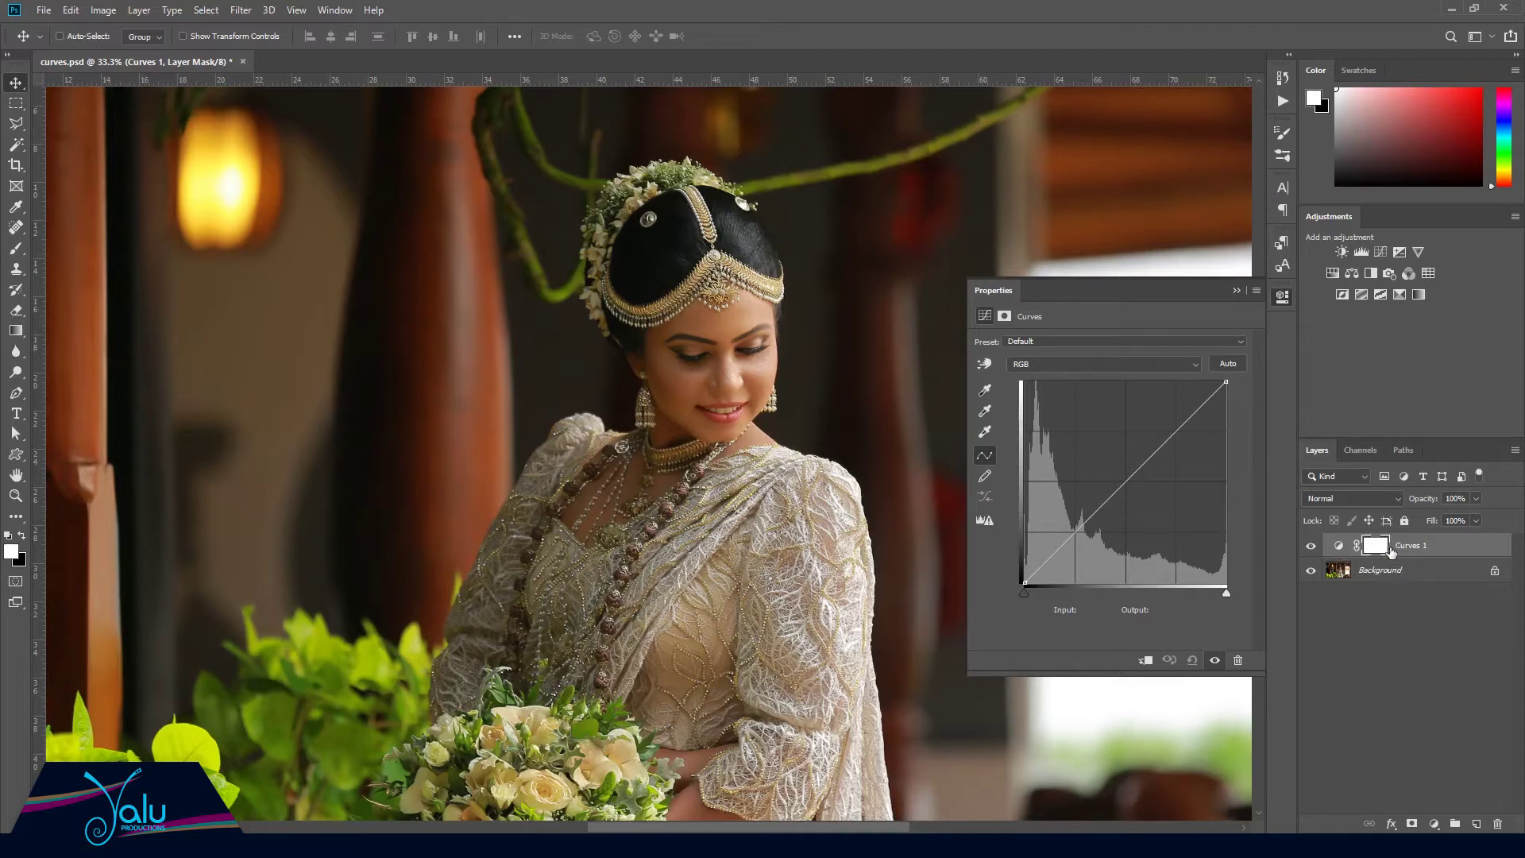
click(1341, 549)
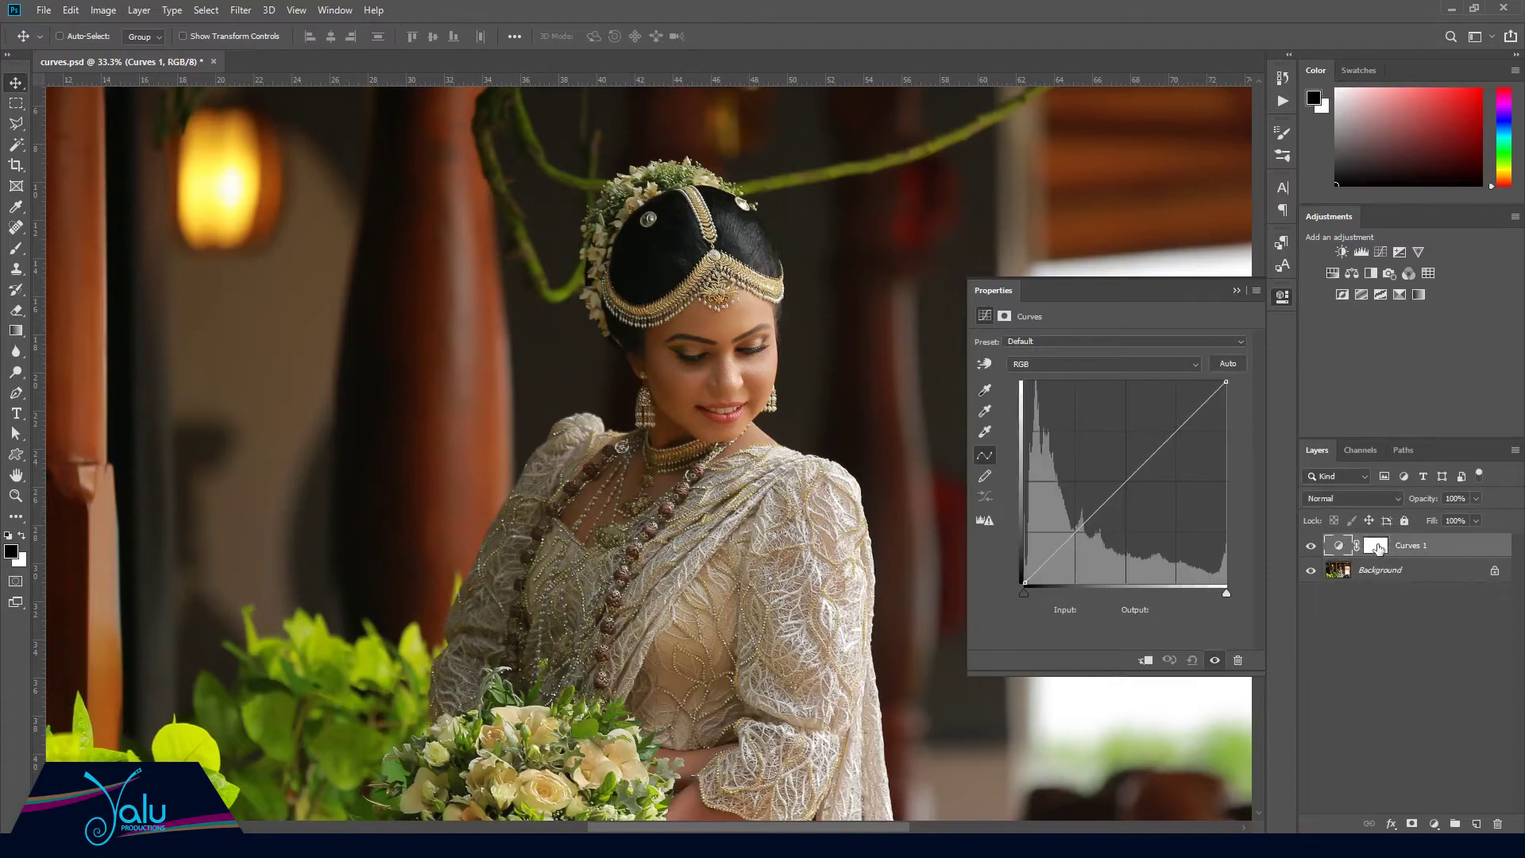
click(1373, 548)
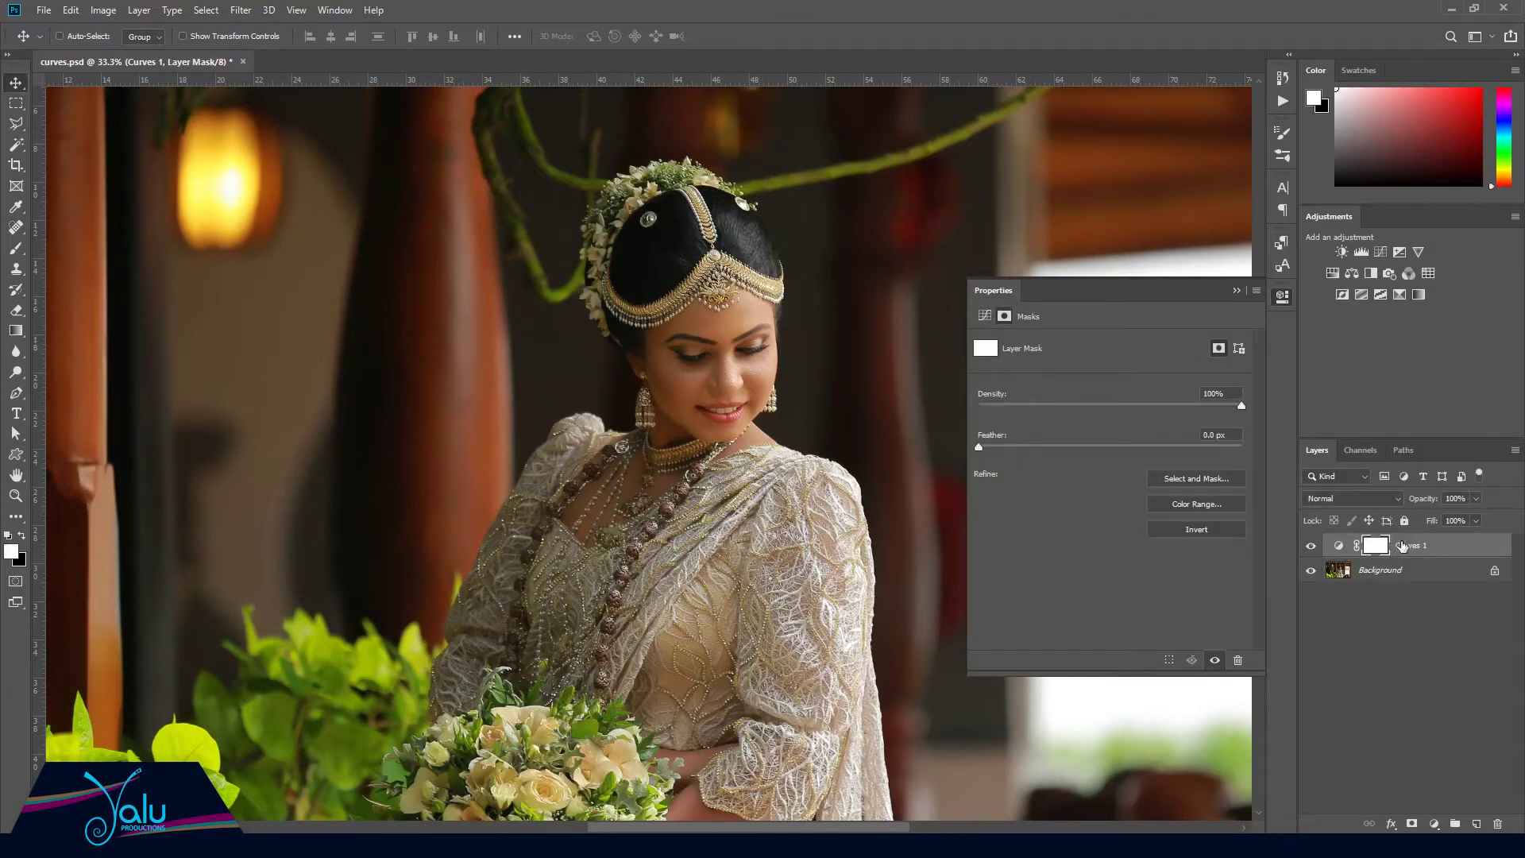
click(1339, 547)
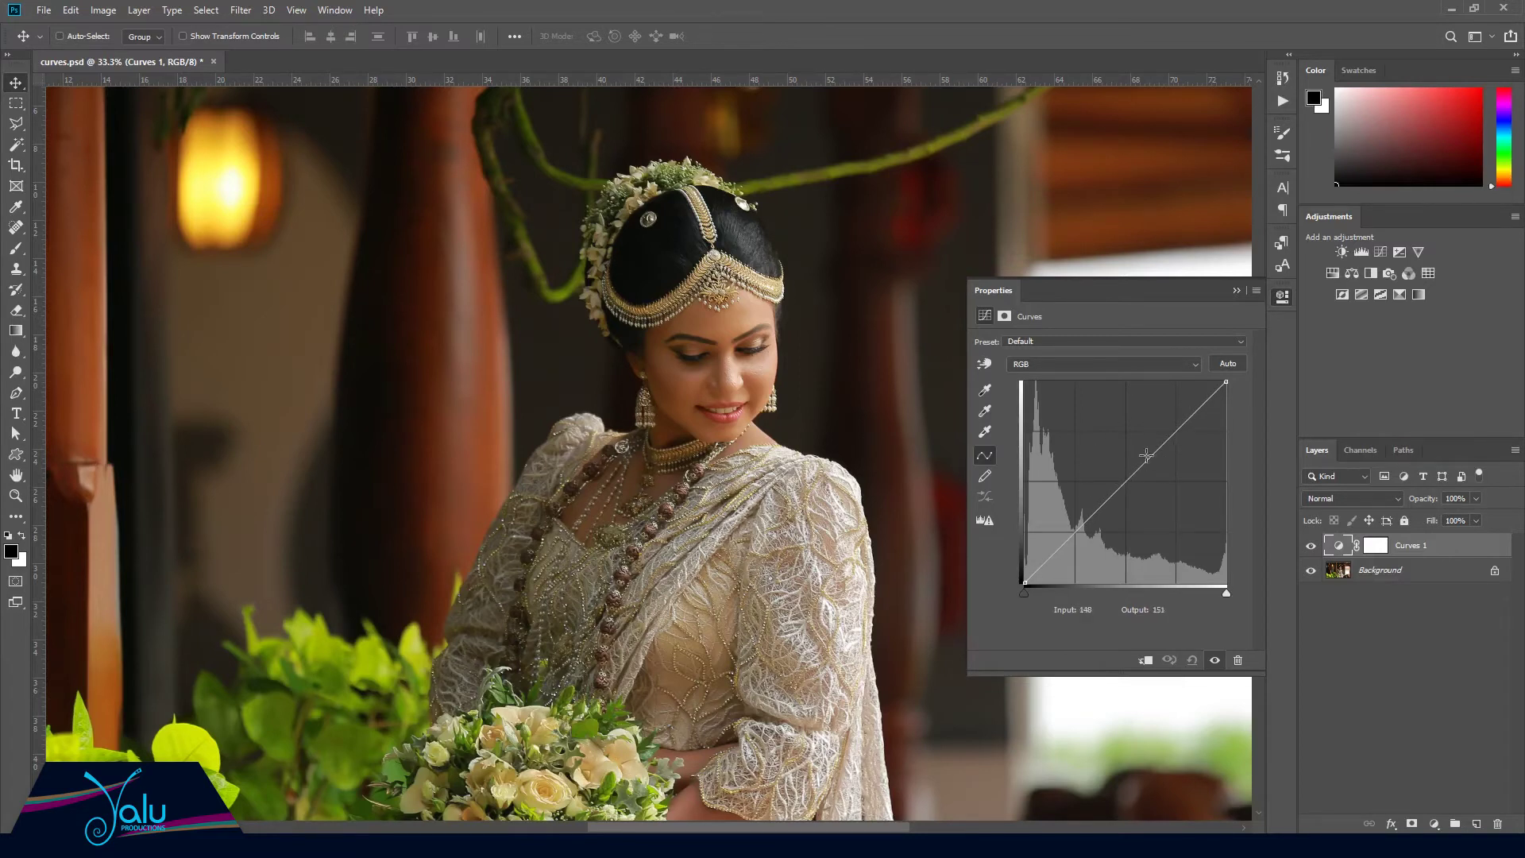
click(1126, 481)
mouse_move(1126, 481)
mouse_down()
mouse_move(1136, 525)
mouse_move(1125, 453)
mouse_up()
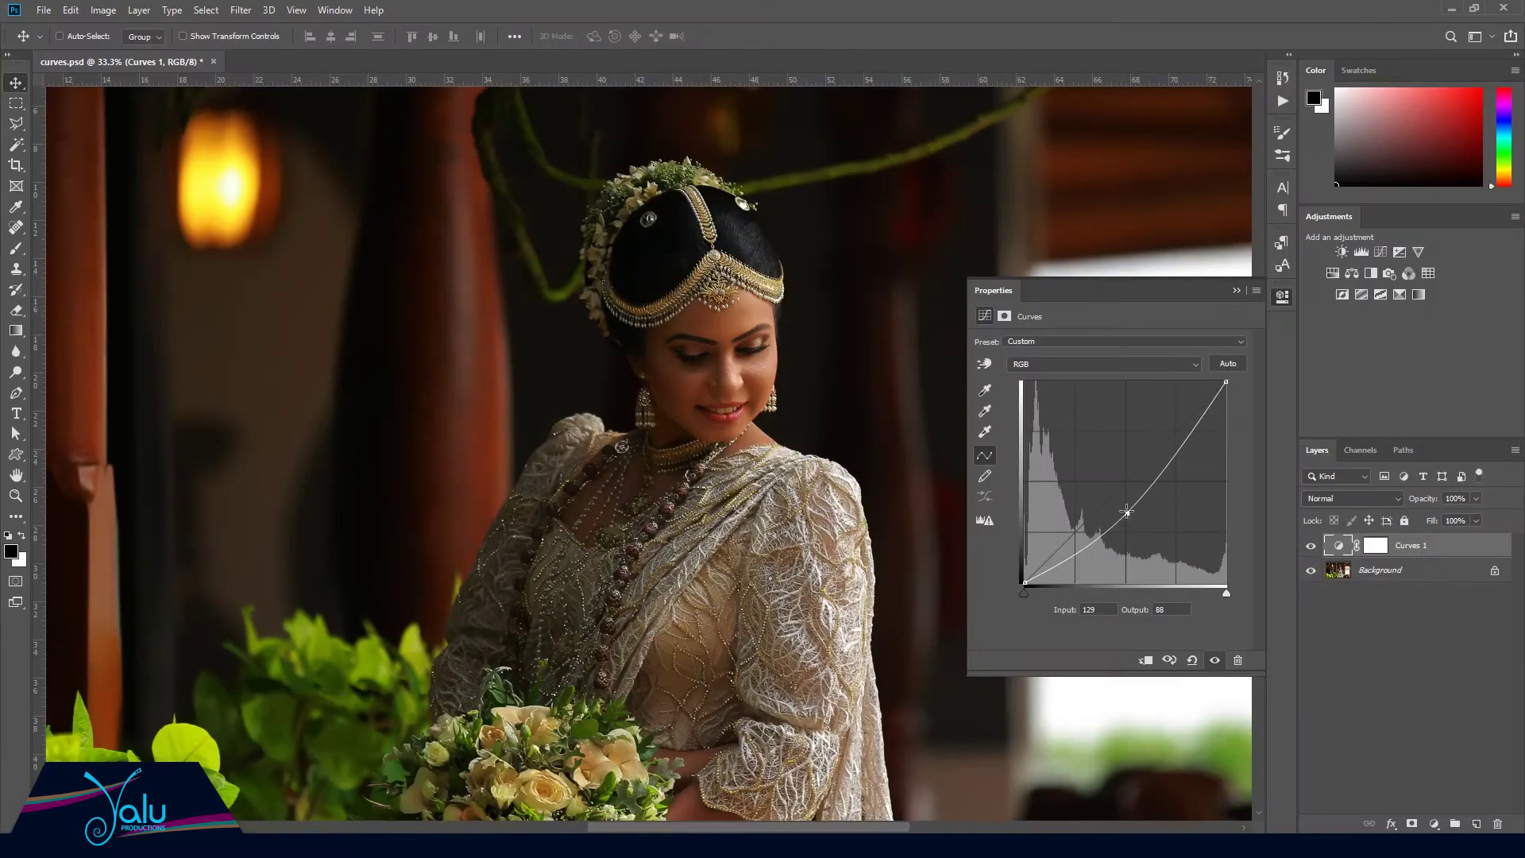
click(1129, 484)
drag(1128, 484, 1126, 527)
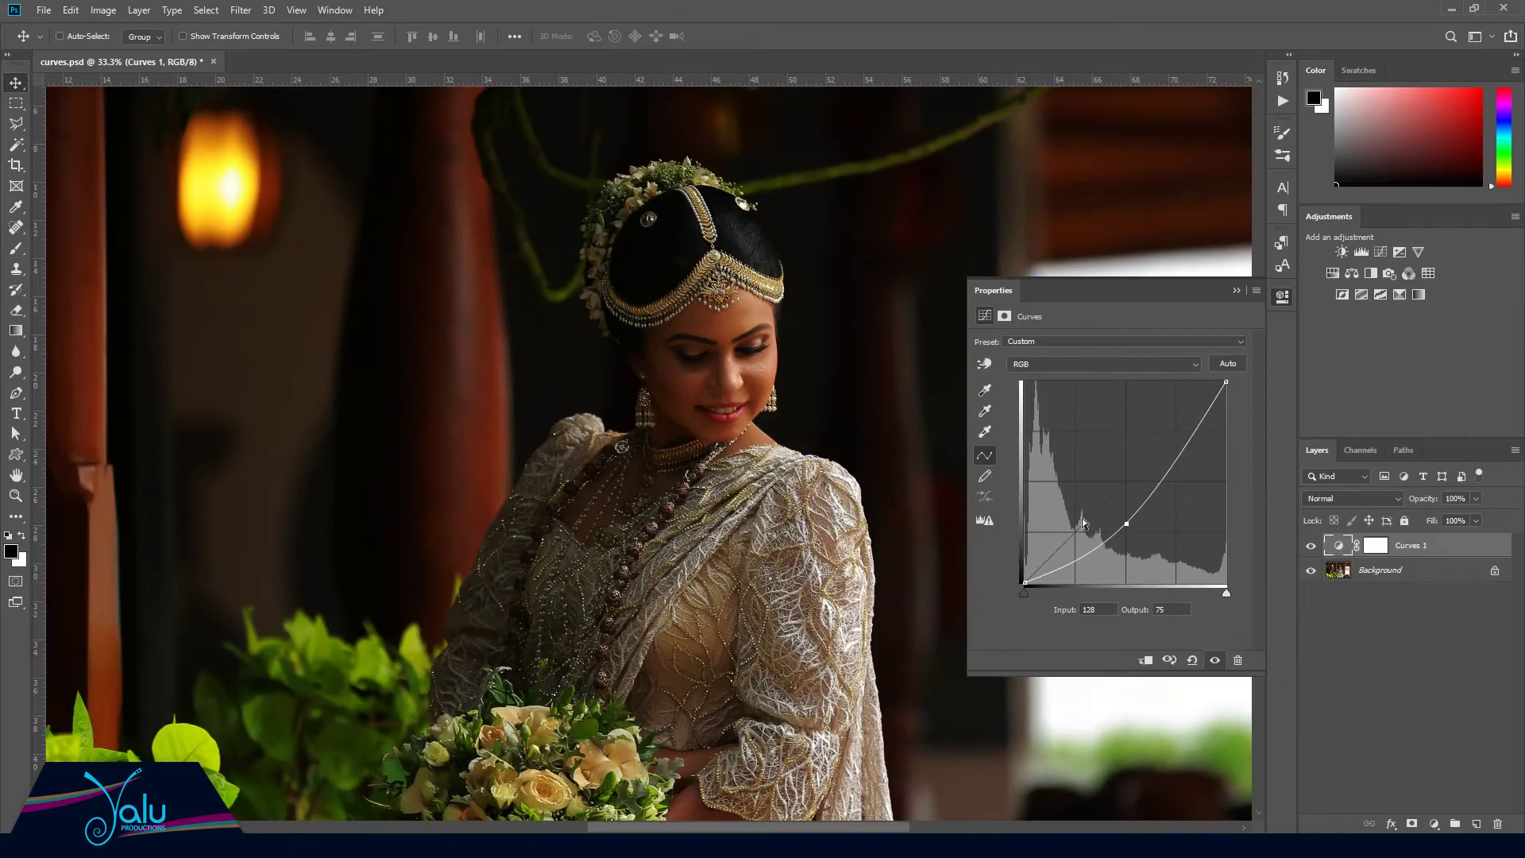
drag(1126, 524, 1125, 435)
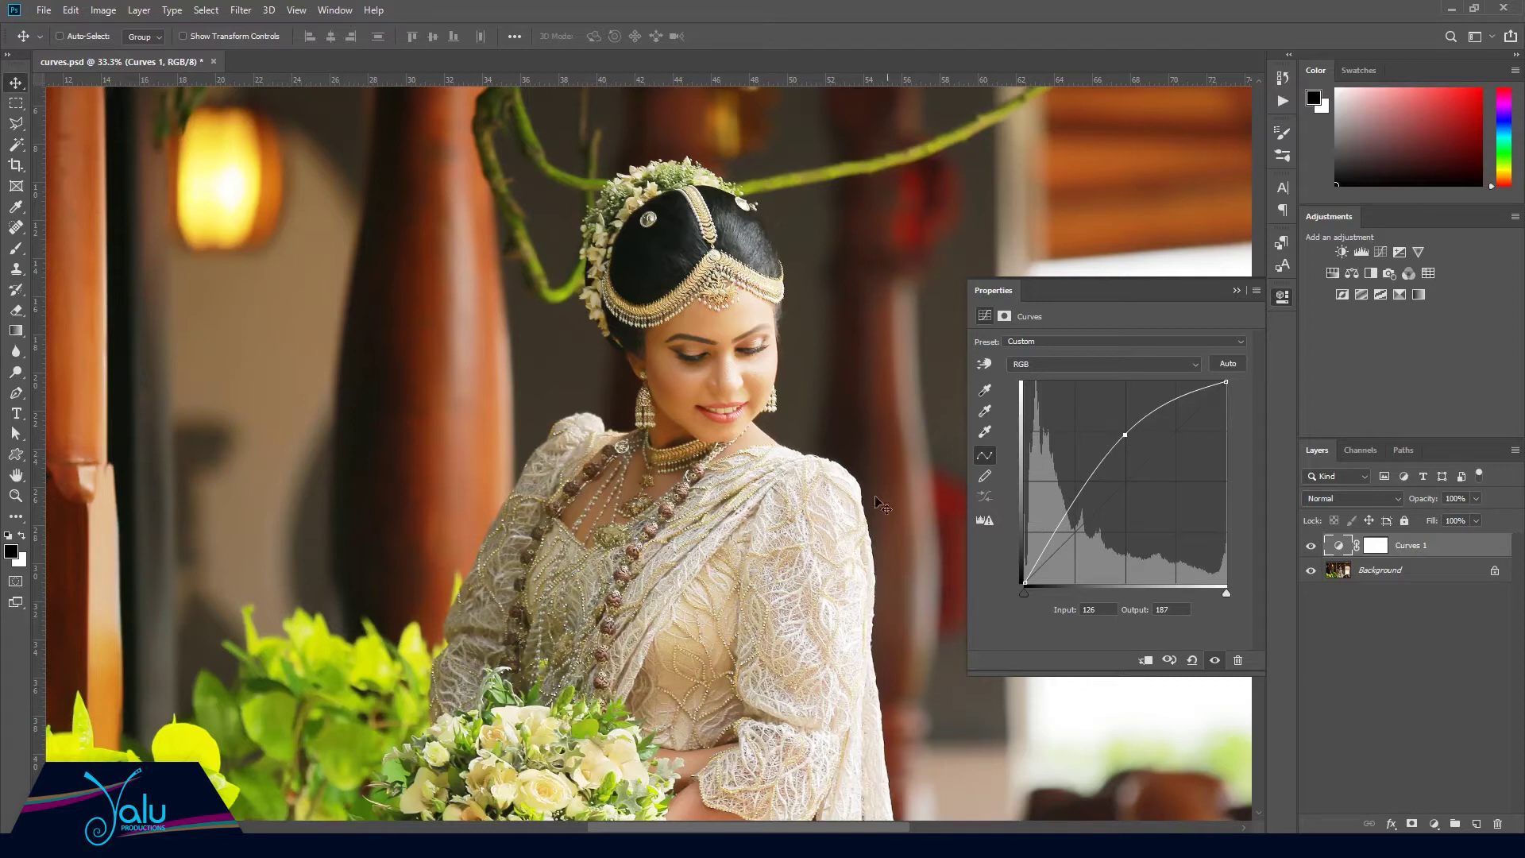
key(ctrl+z)
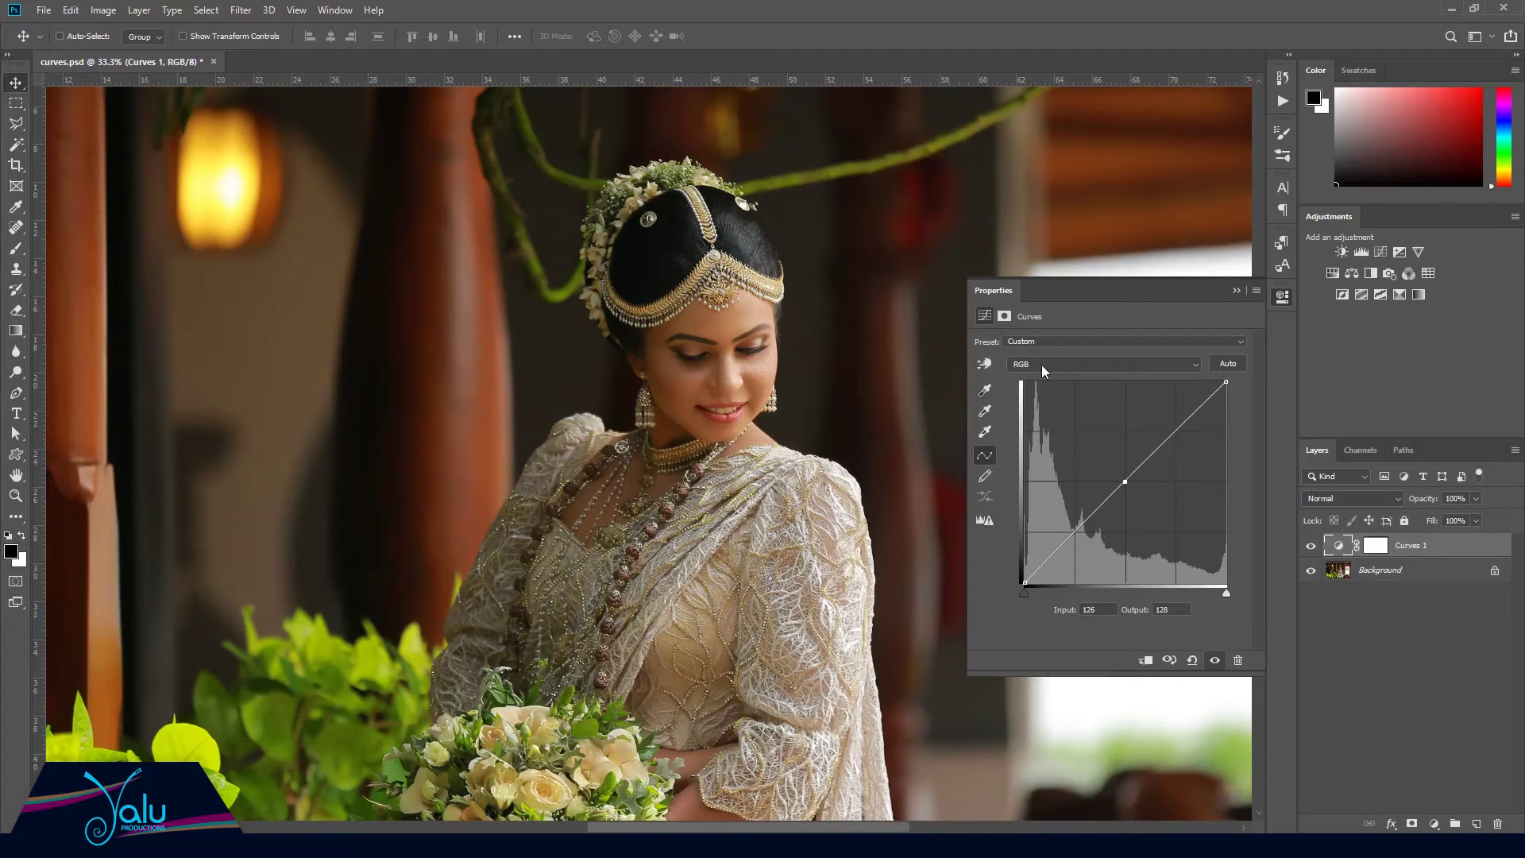
click(1128, 364)
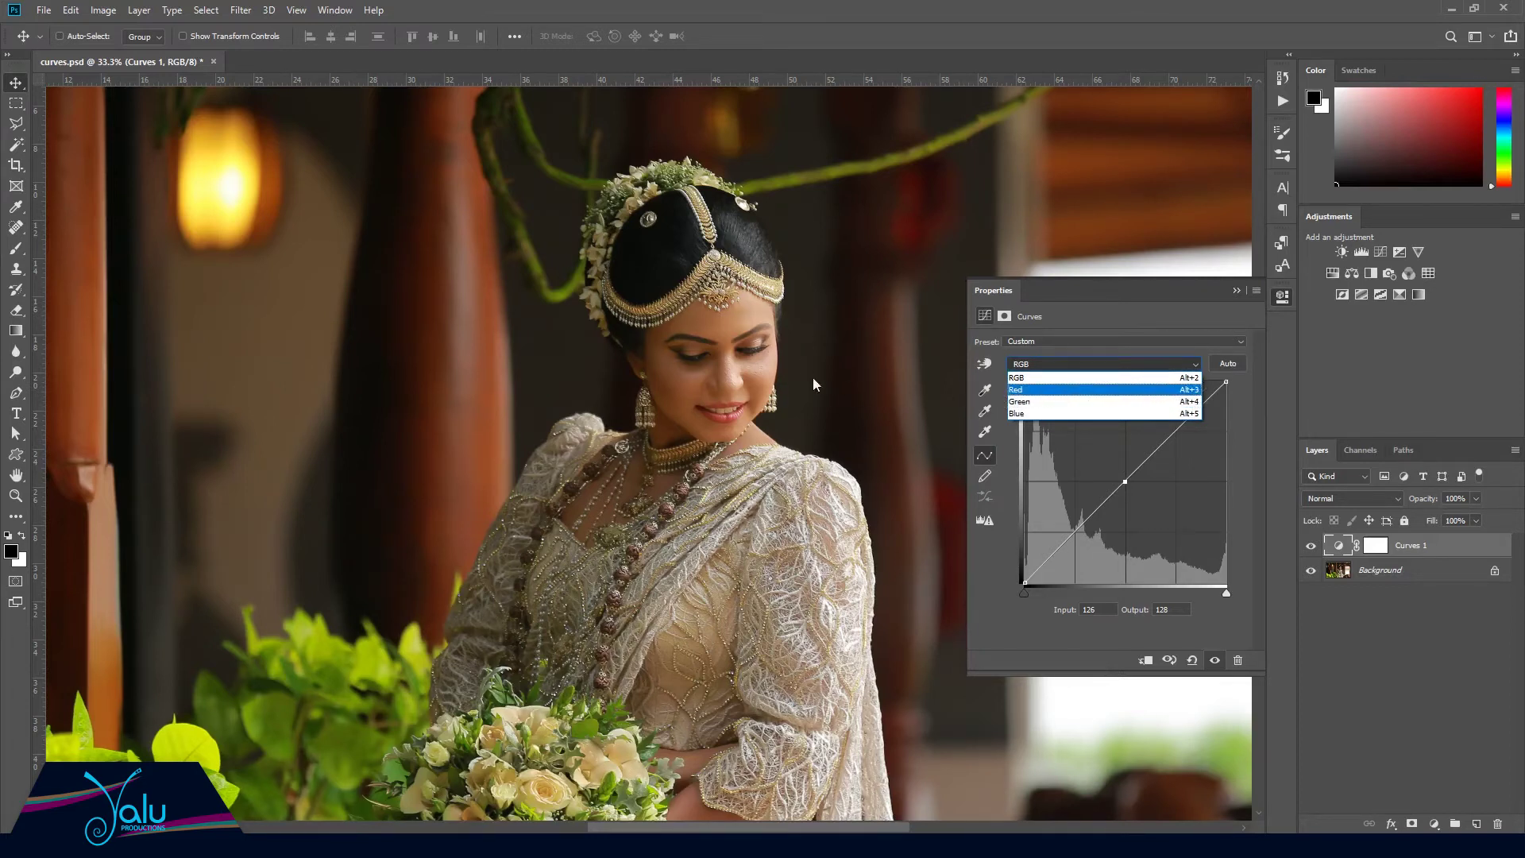
click(1058, 391)
drag(1127, 483, 1127, 499)
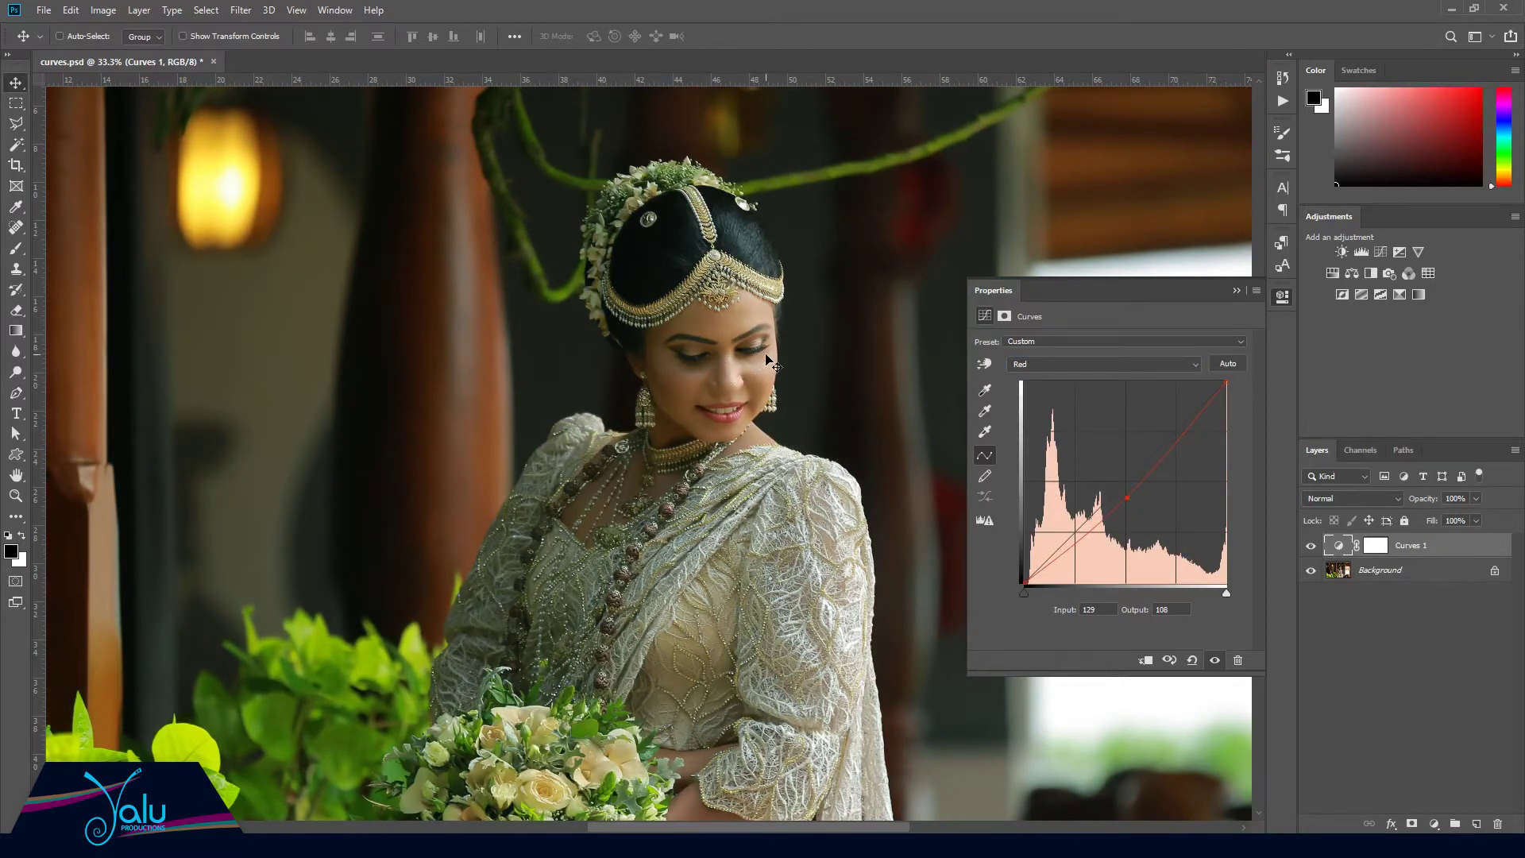
drag(1127, 498, 1127, 499)
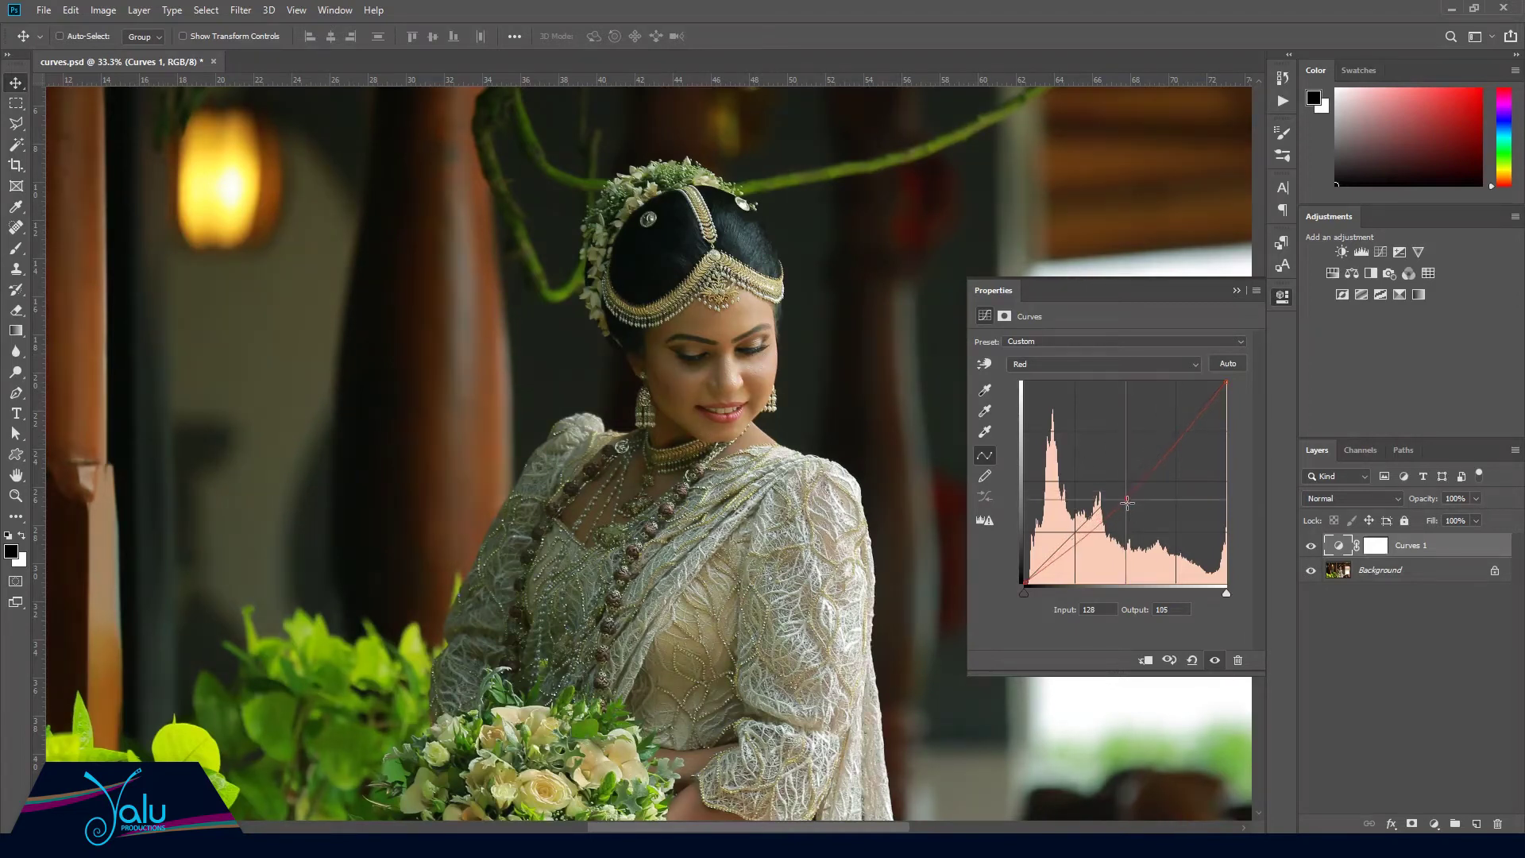
click(1192, 660)
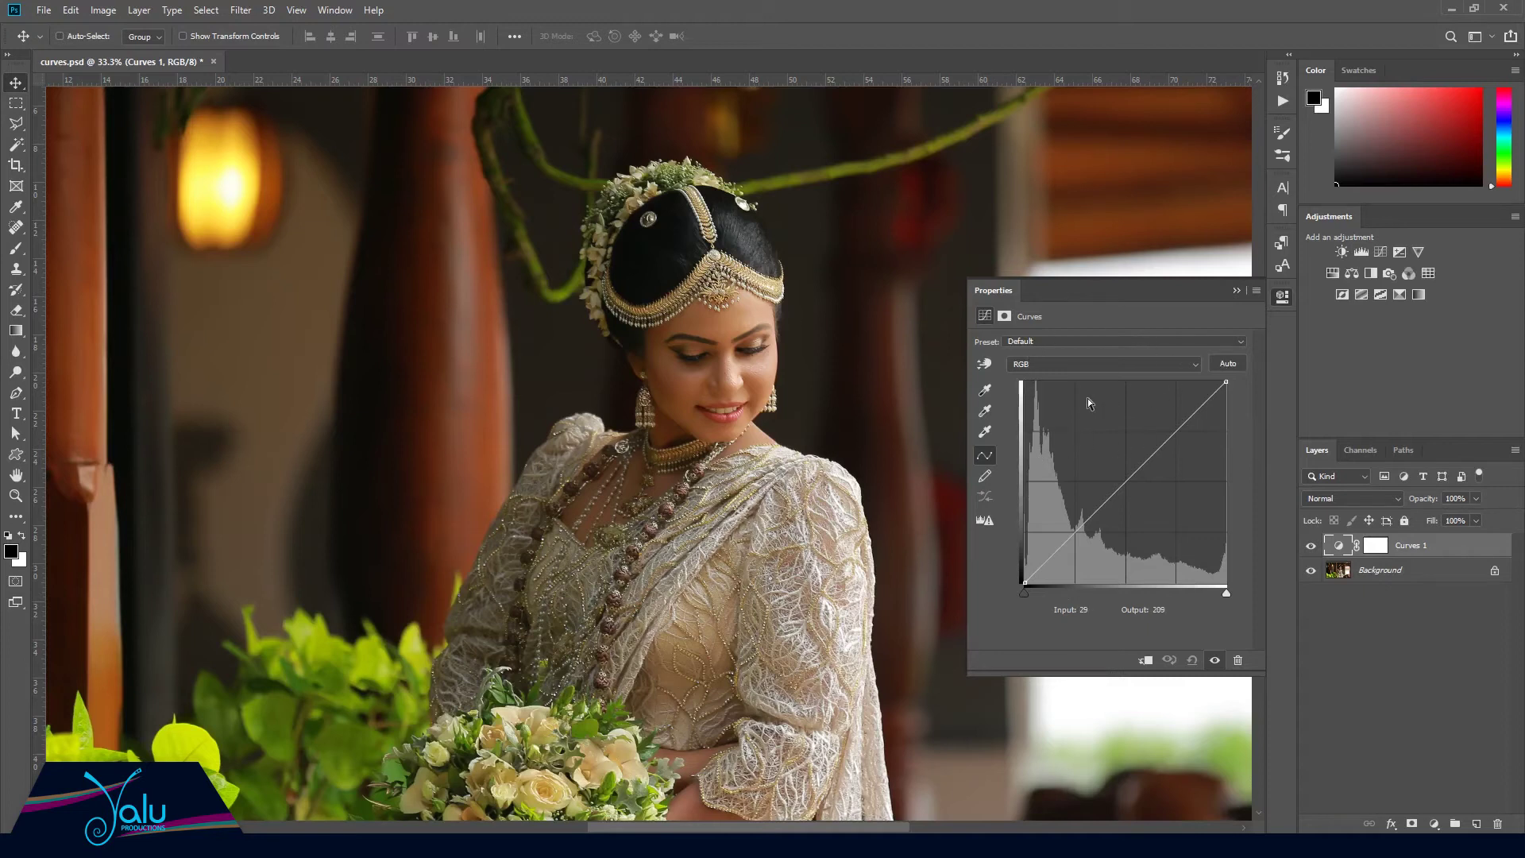
click(982, 365)
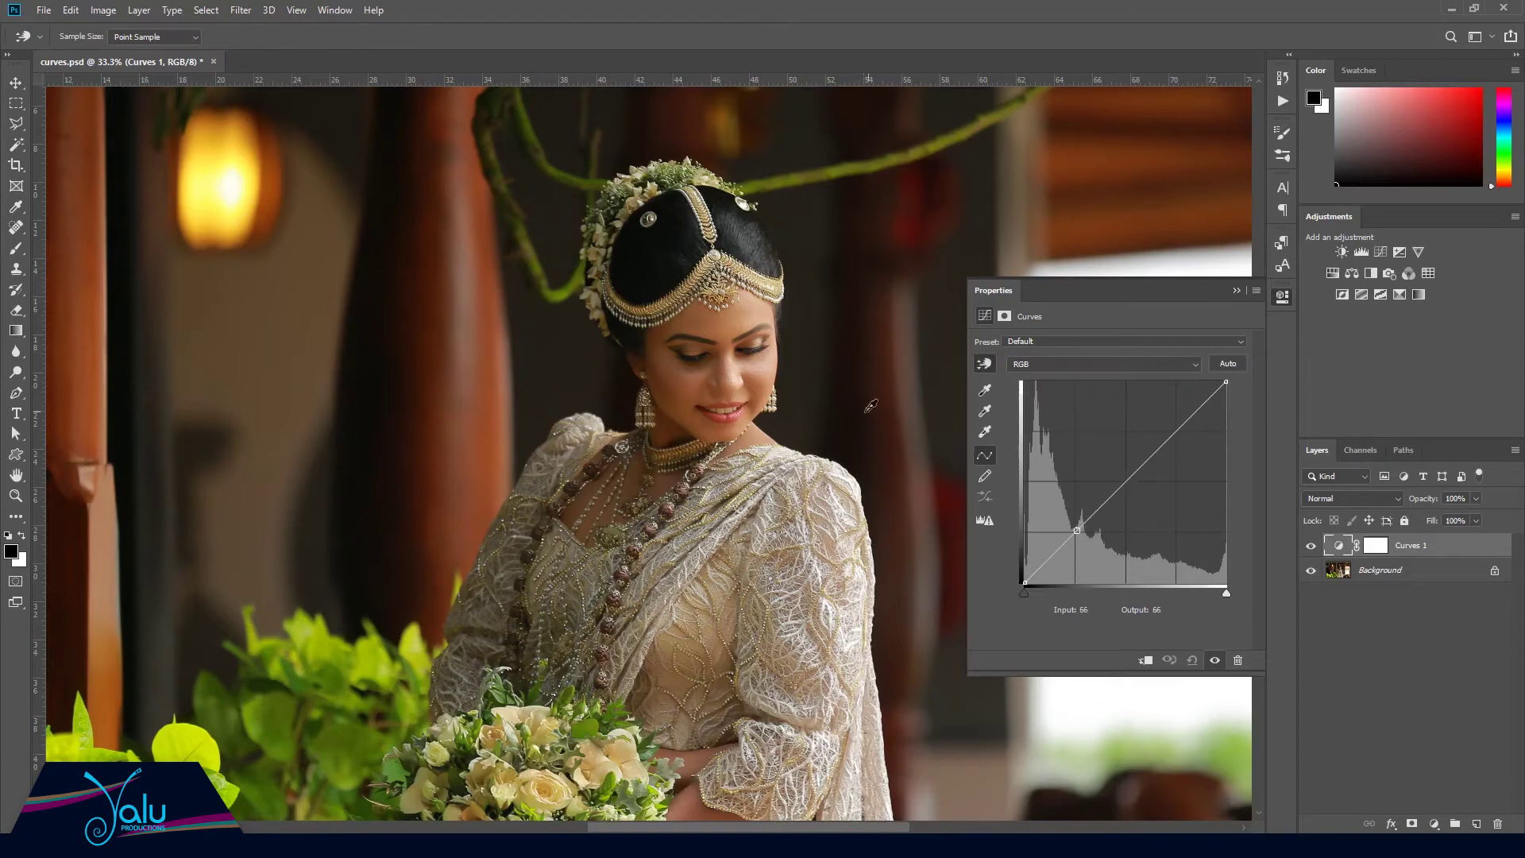
click(704, 316)
mouse_move(704, 316)
mouse_down()
mouse_move(704, 273)
mouse_move(703, 316)
mouse_up()
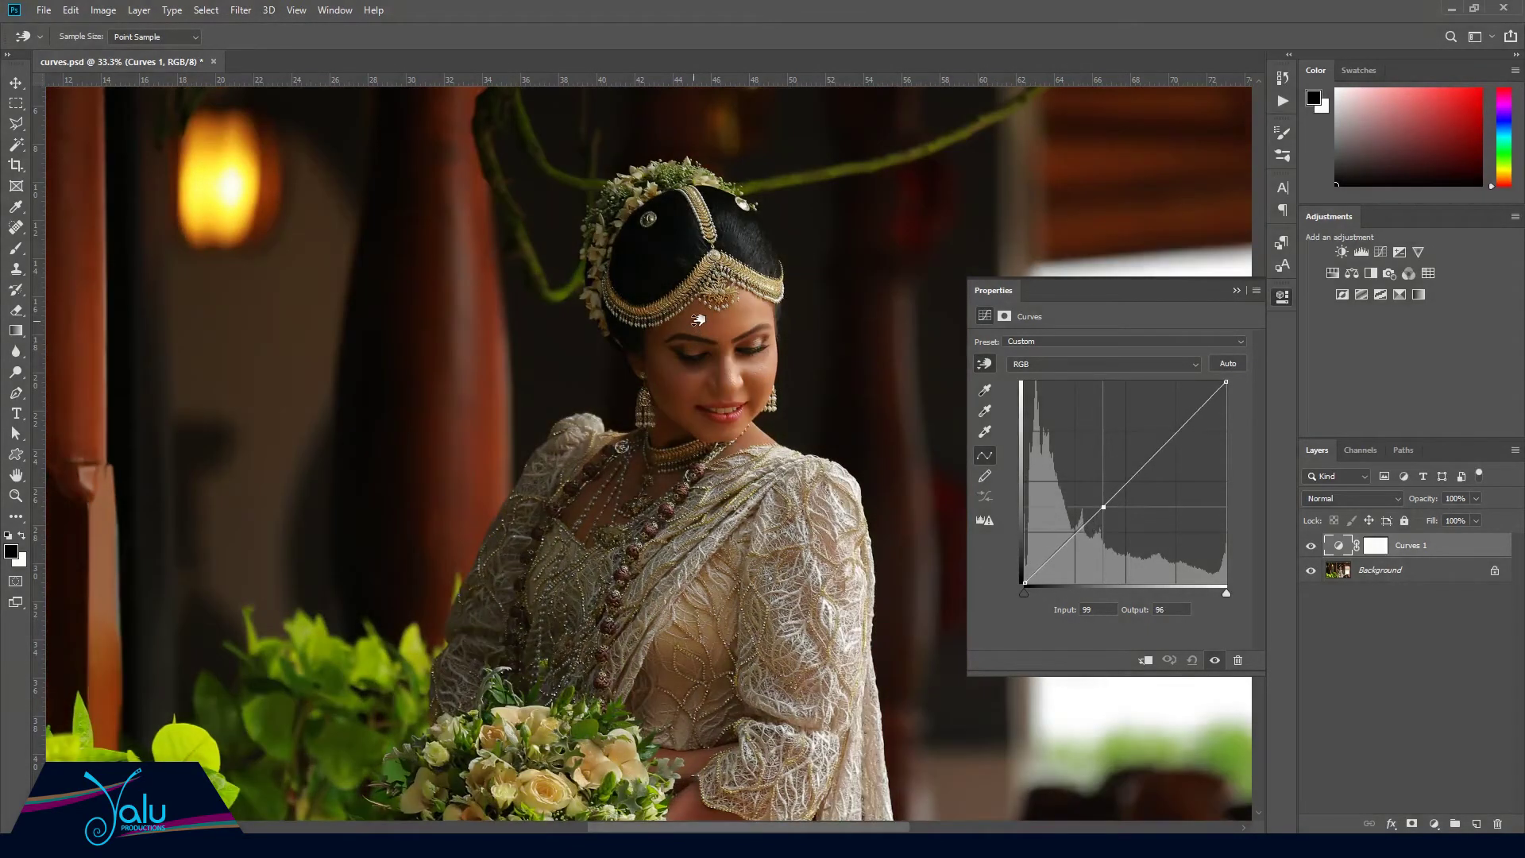
drag(702, 316, 703, 304)
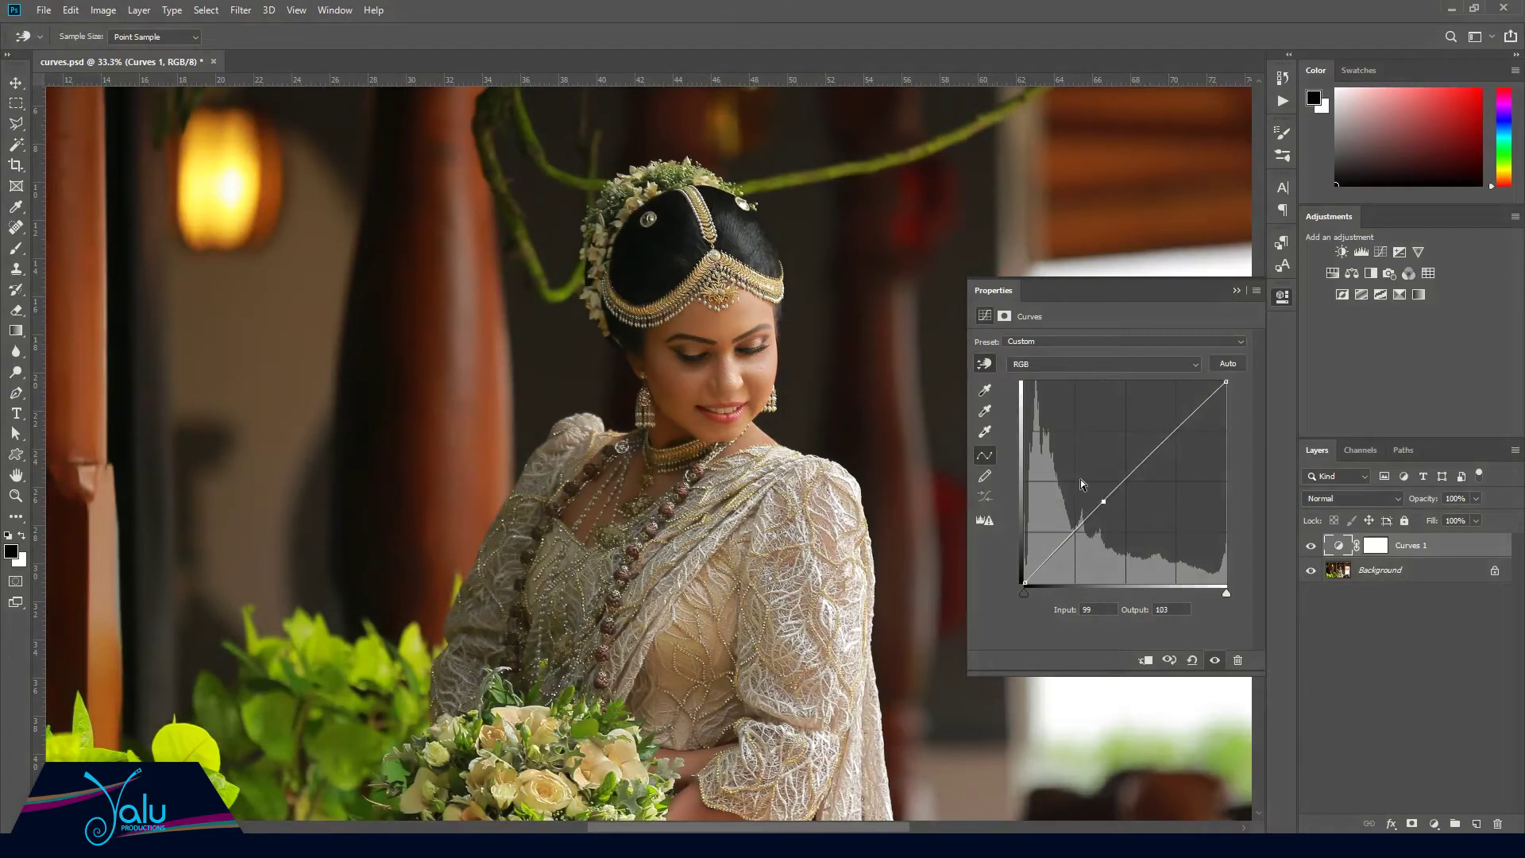
drag(1099, 499, 1102, 486)
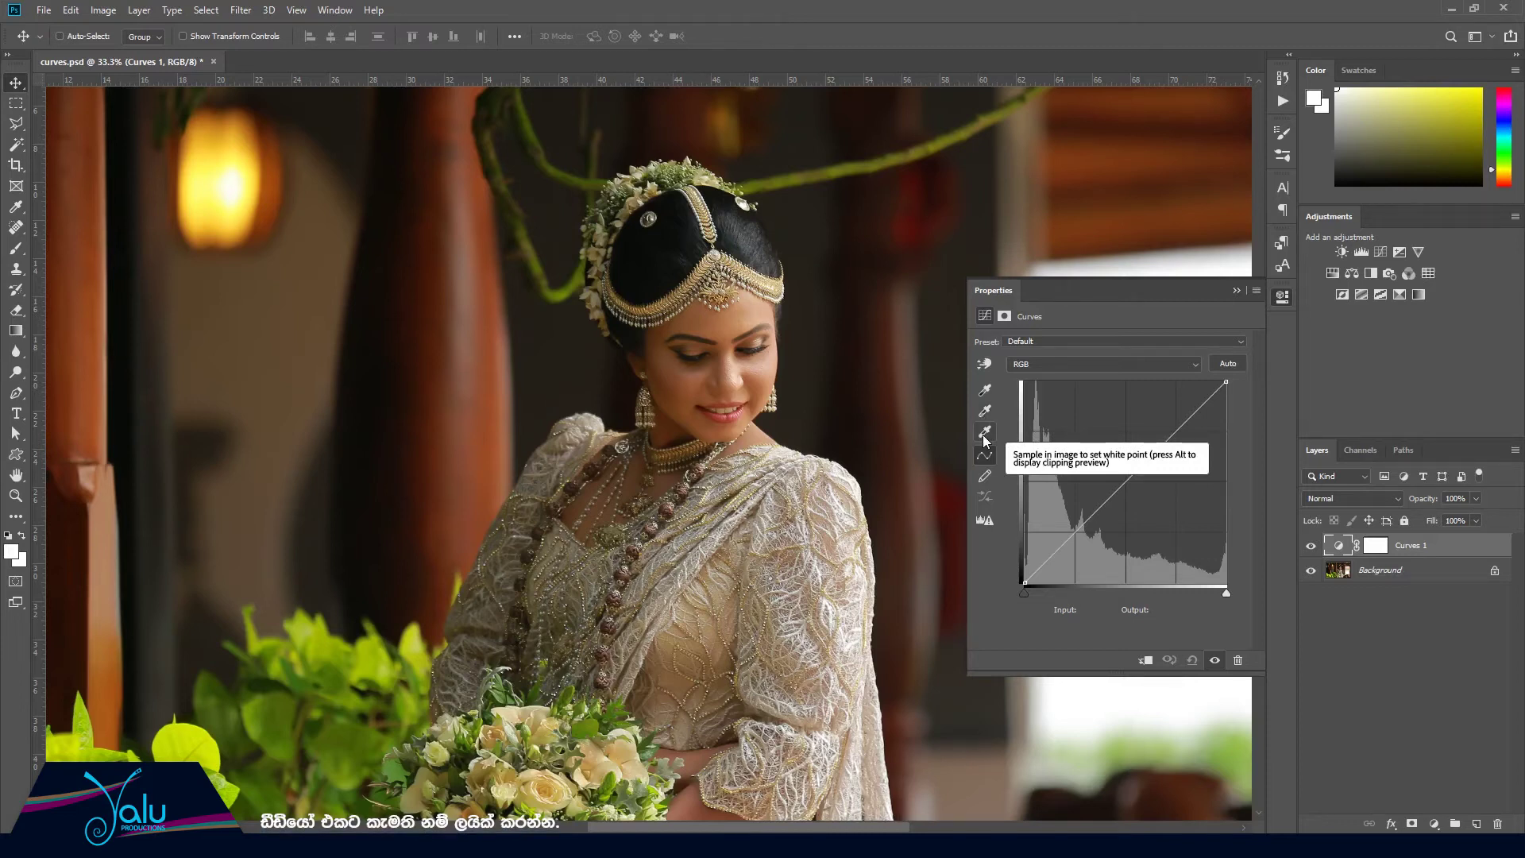
click(986, 390)
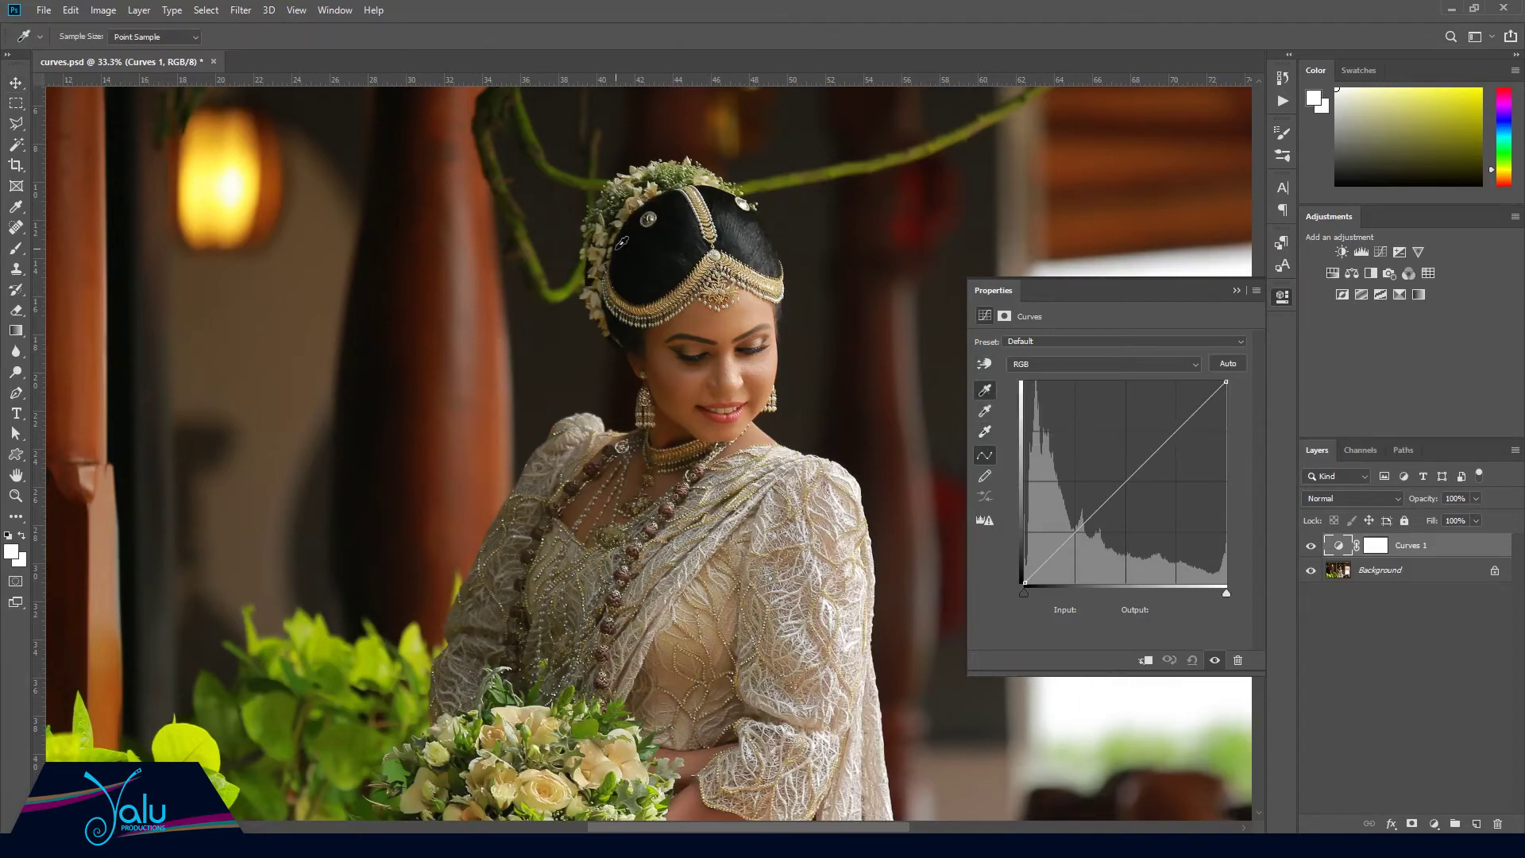
click(381, 366)
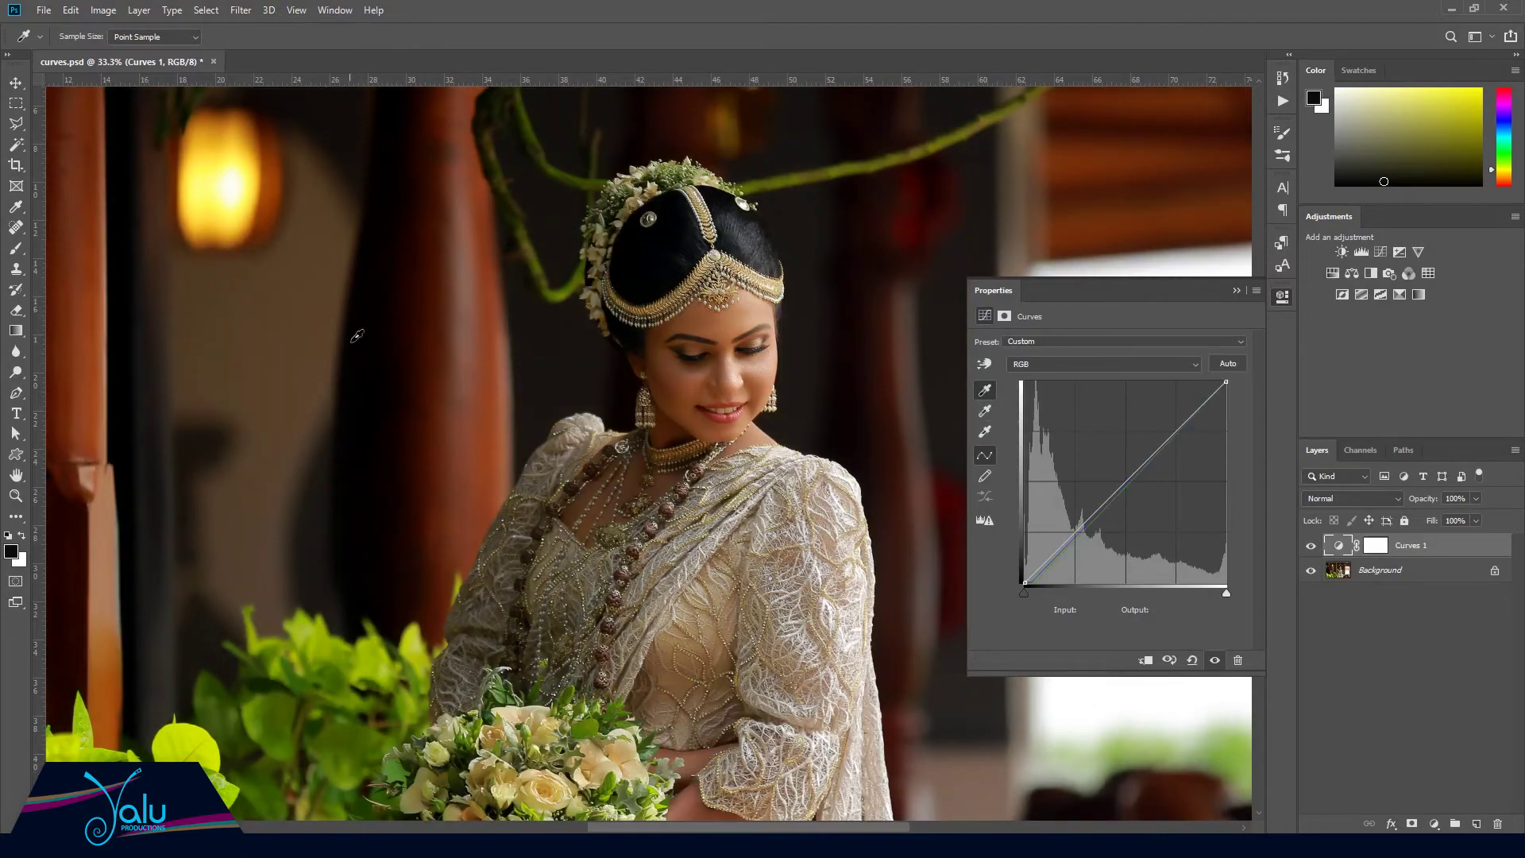
click(987, 431)
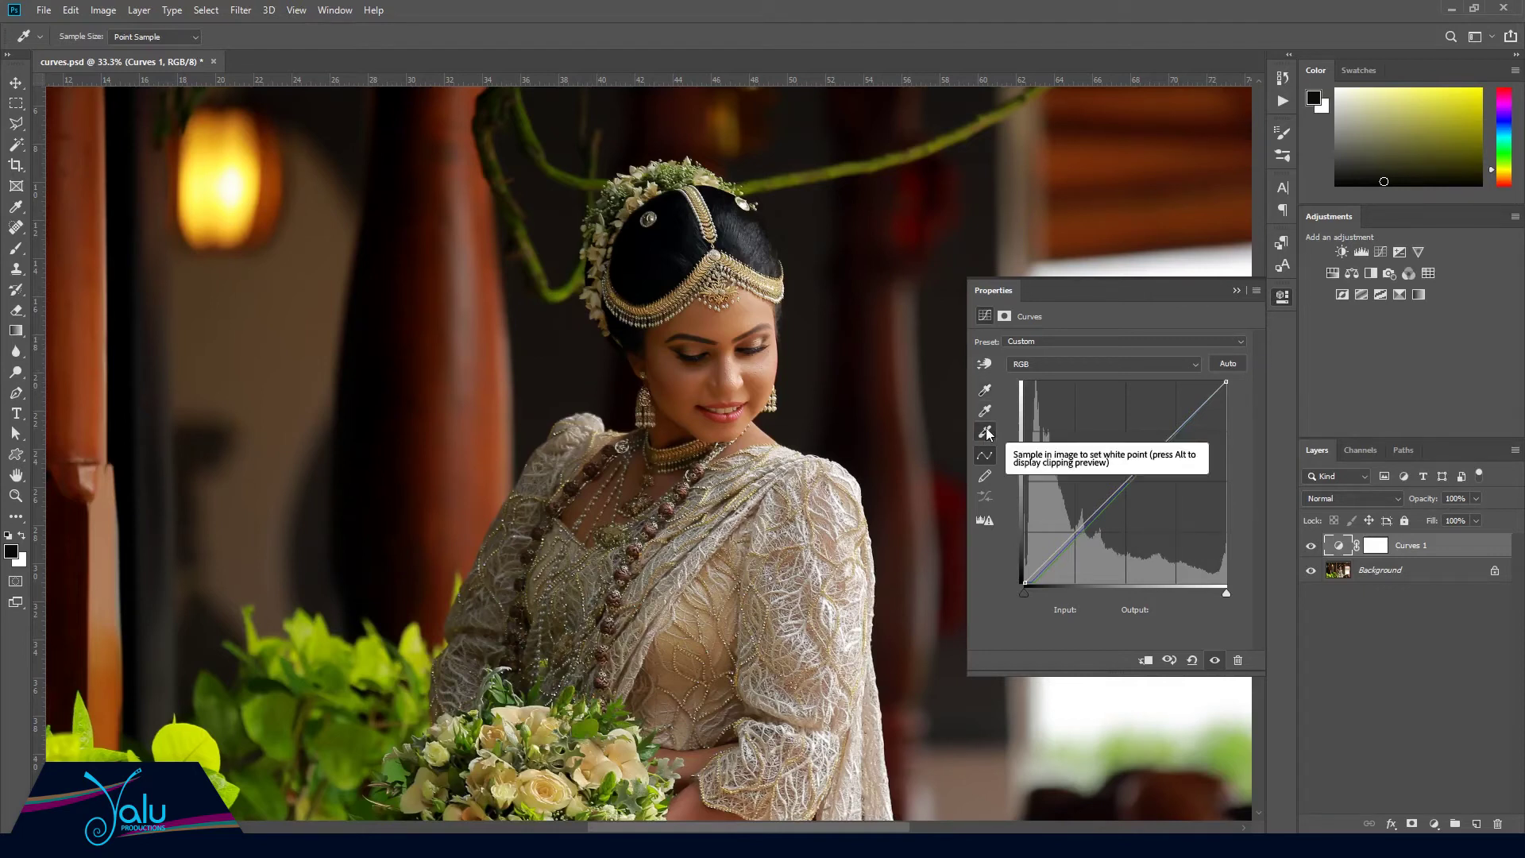
click(757, 305)
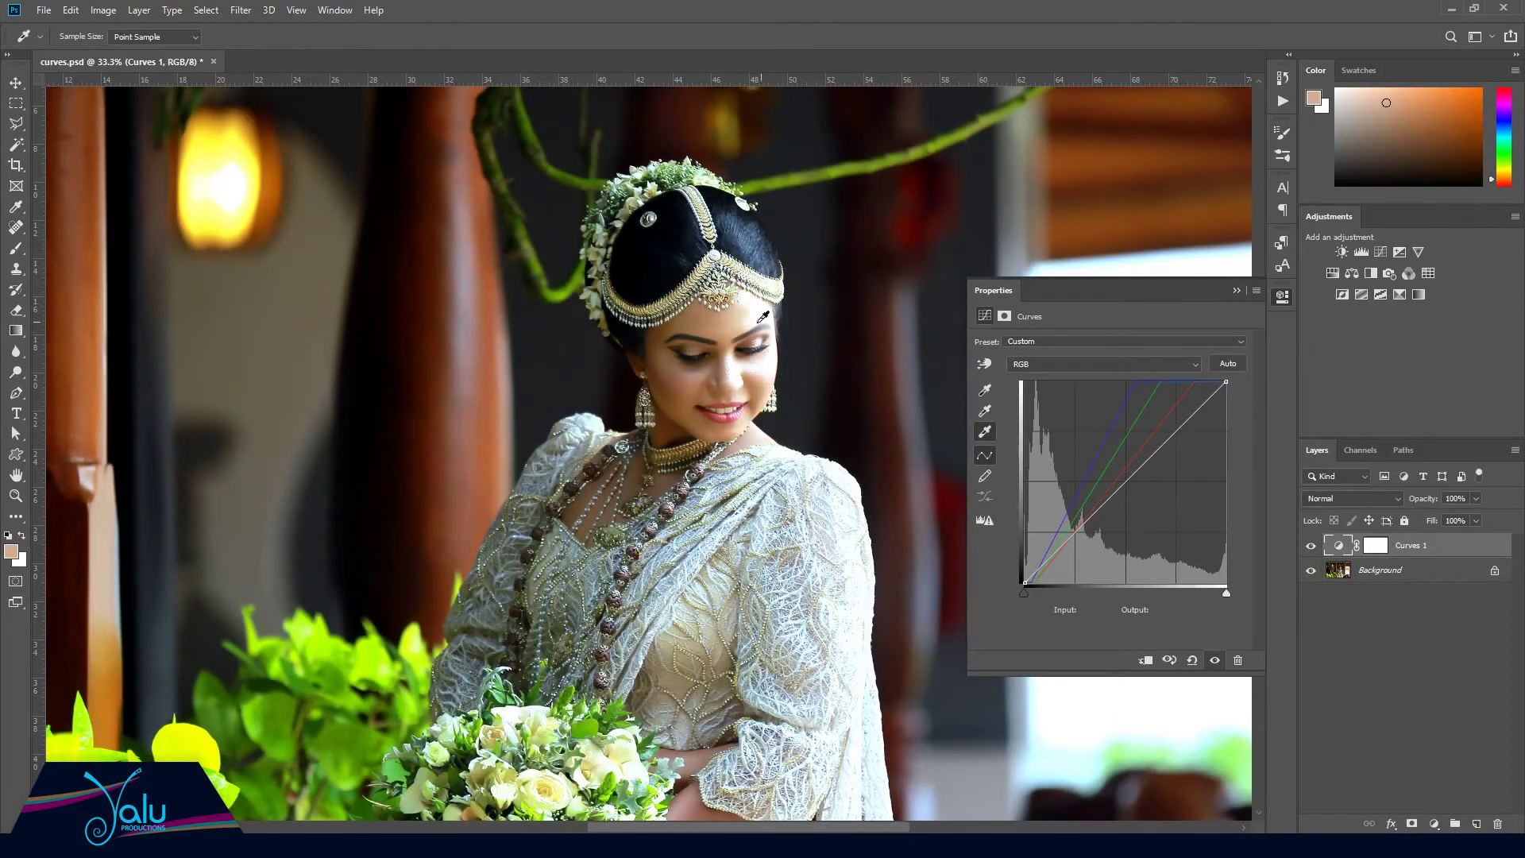
click(986, 413)
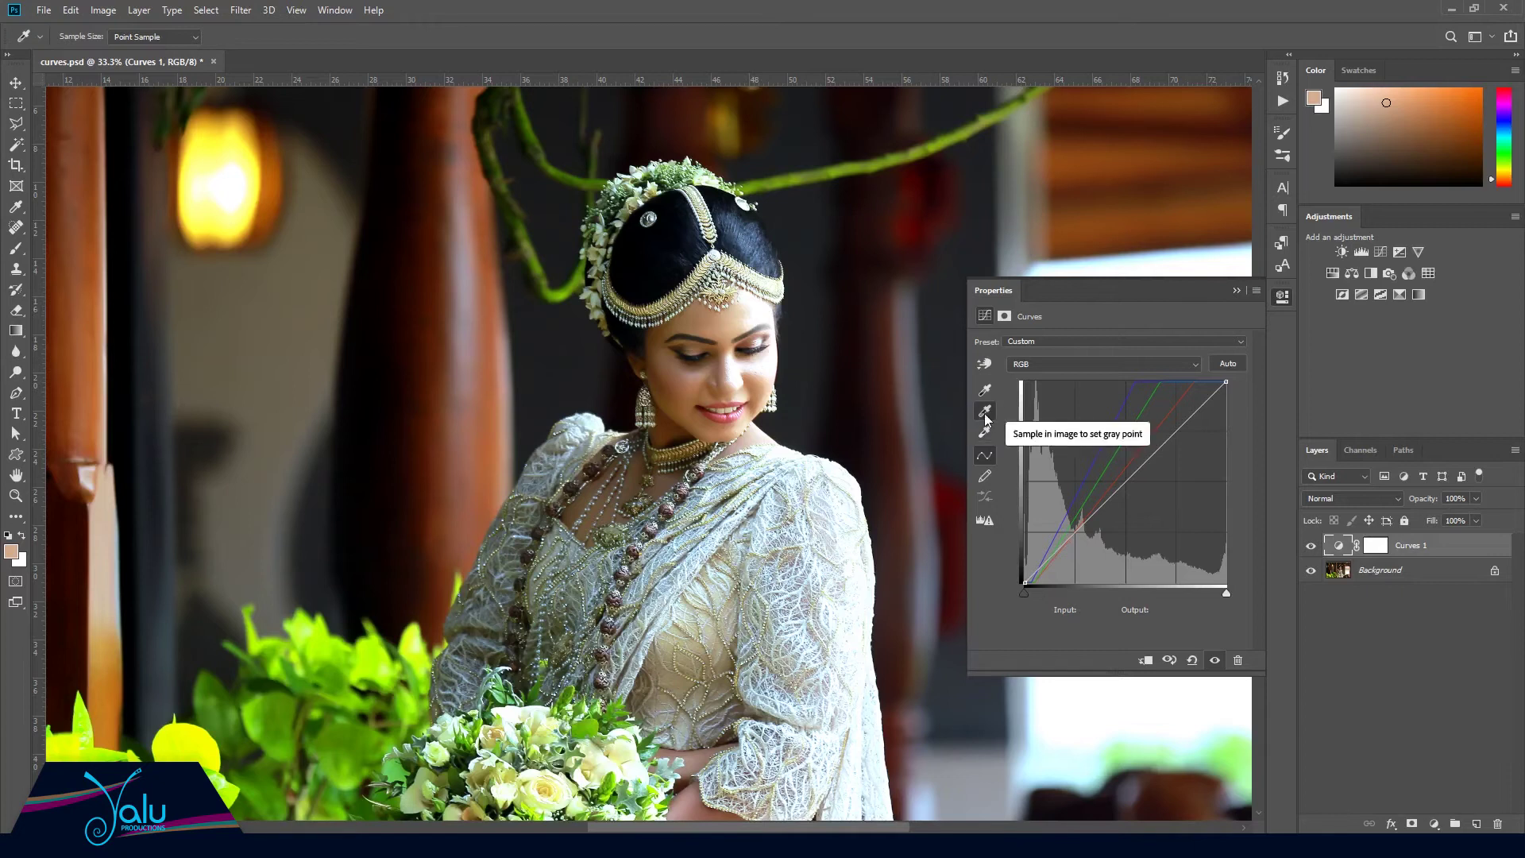
click(700, 316)
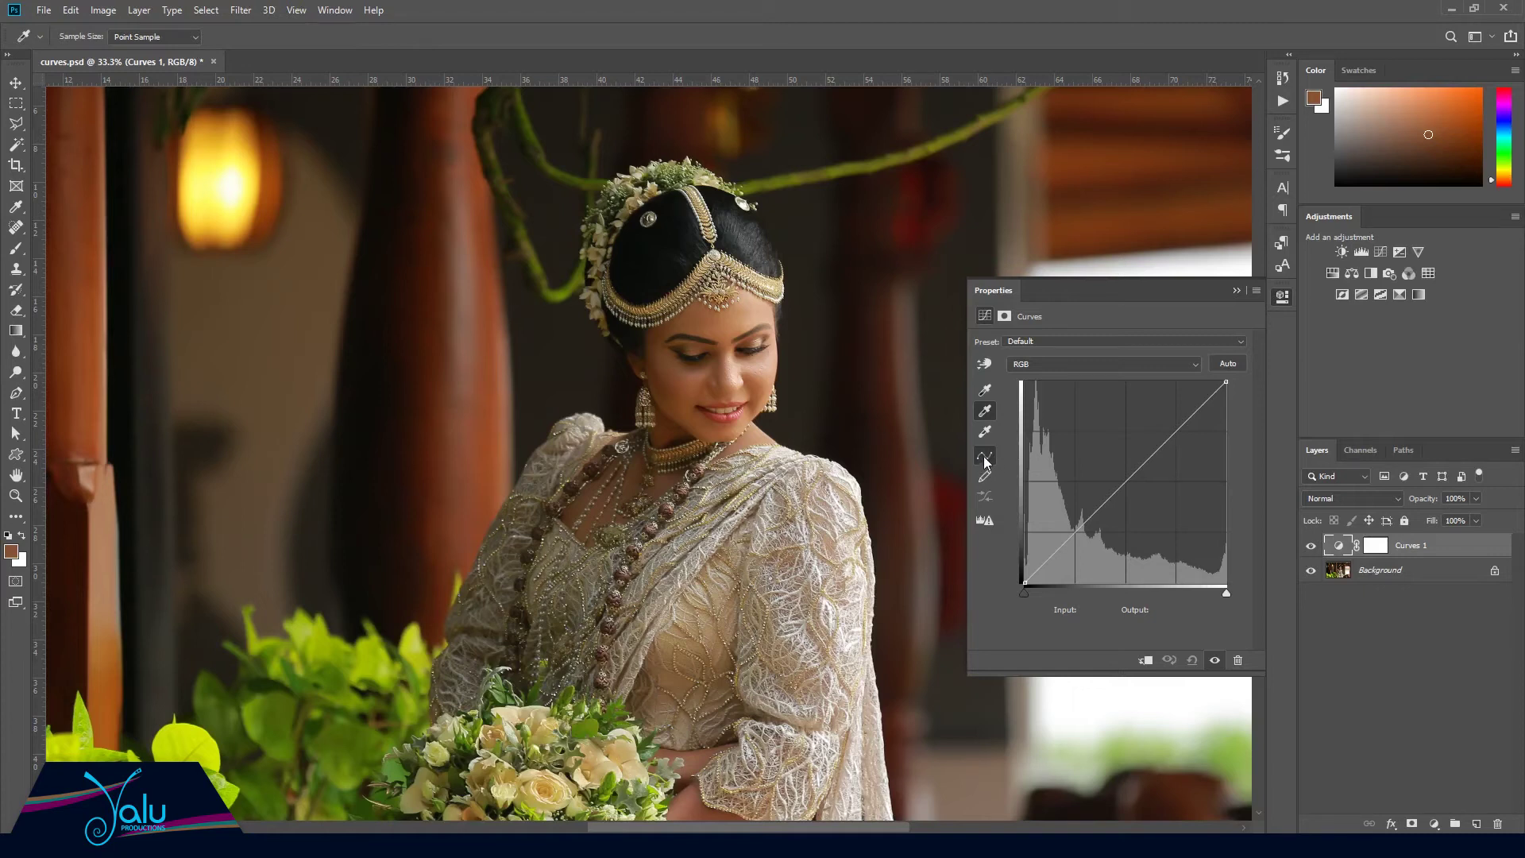
mouse_move(1125, 484)
mouse_down()
mouse_move(1127, 462)
mouse_move(1171, 448)
mouse_move(988, 485)
mouse_up()
click(985, 475)
click(1088, 475)
drag(1088, 464, 1145, 473)
mouse_move(1146, 405)
mouse_down()
mouse_move(1204, 425)
mouse_move(1224, 385)
mouse_move(1165, 438)
mouse_up()
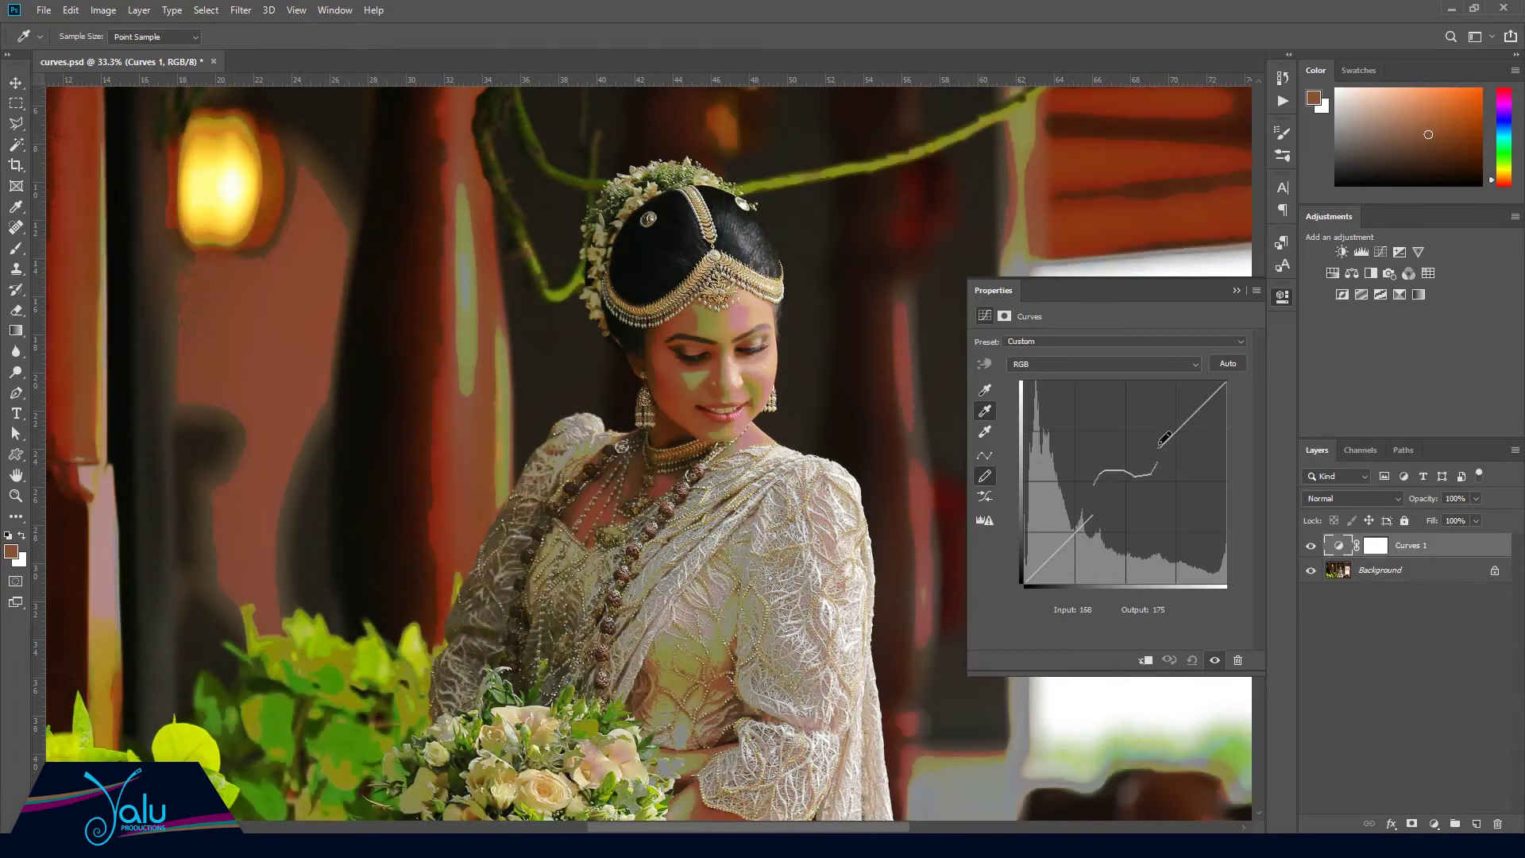
click(984, 498)
click(979, 503)
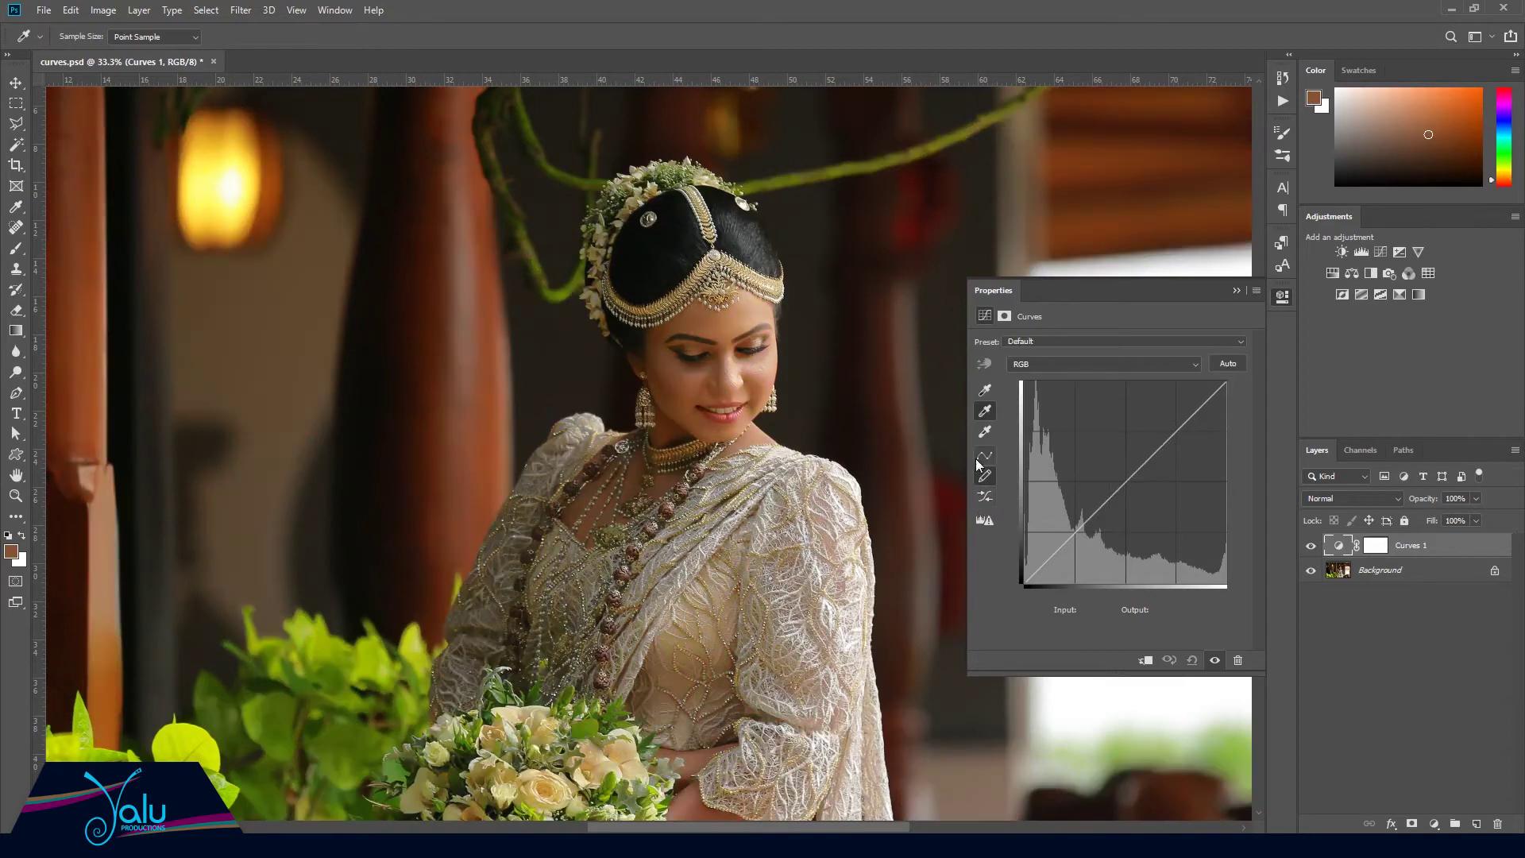
click(986, 522)
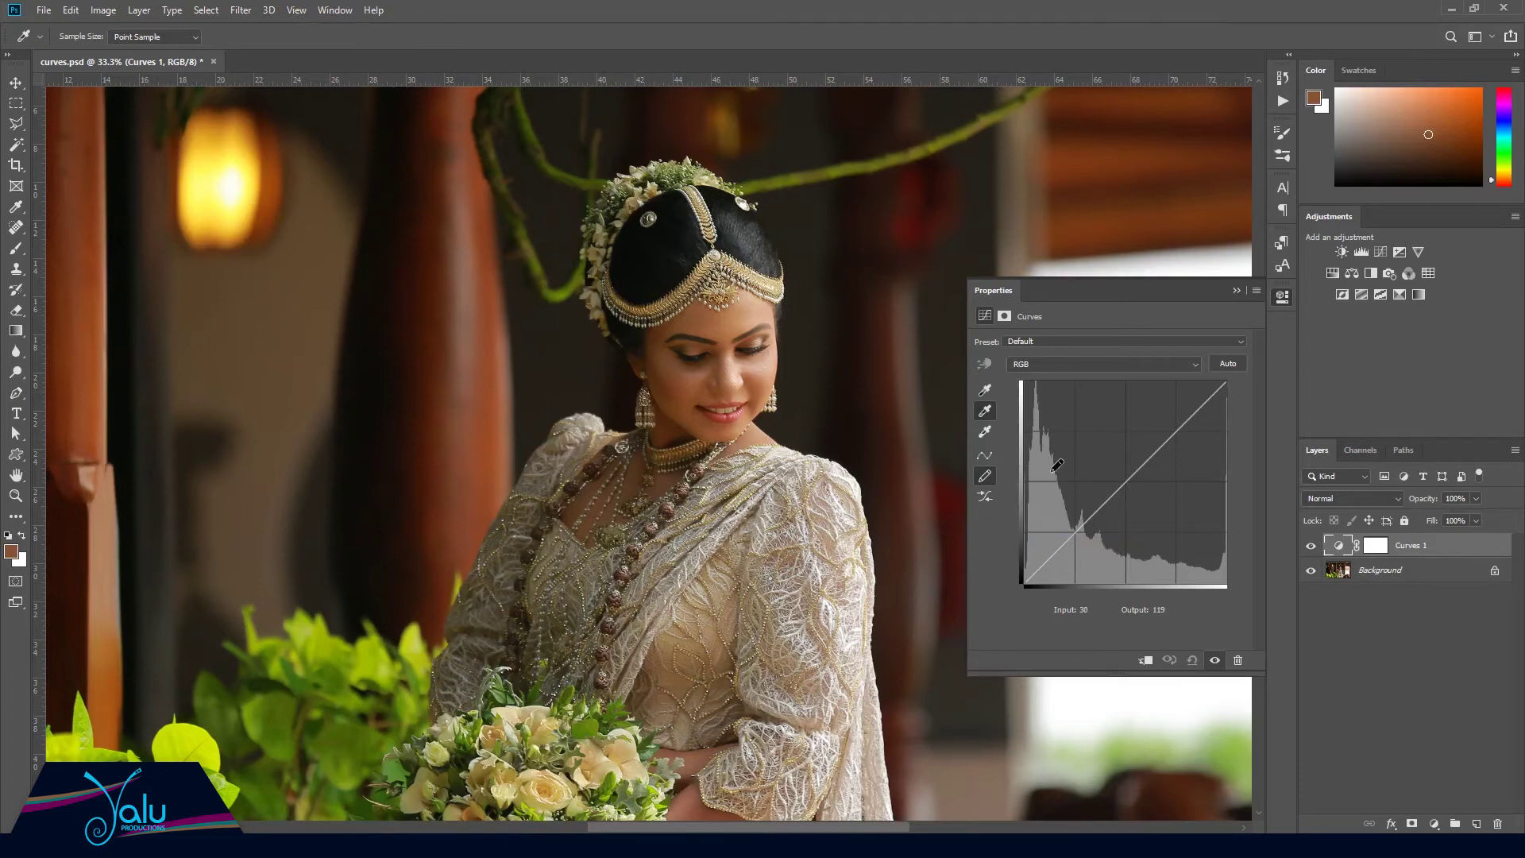
key(v)
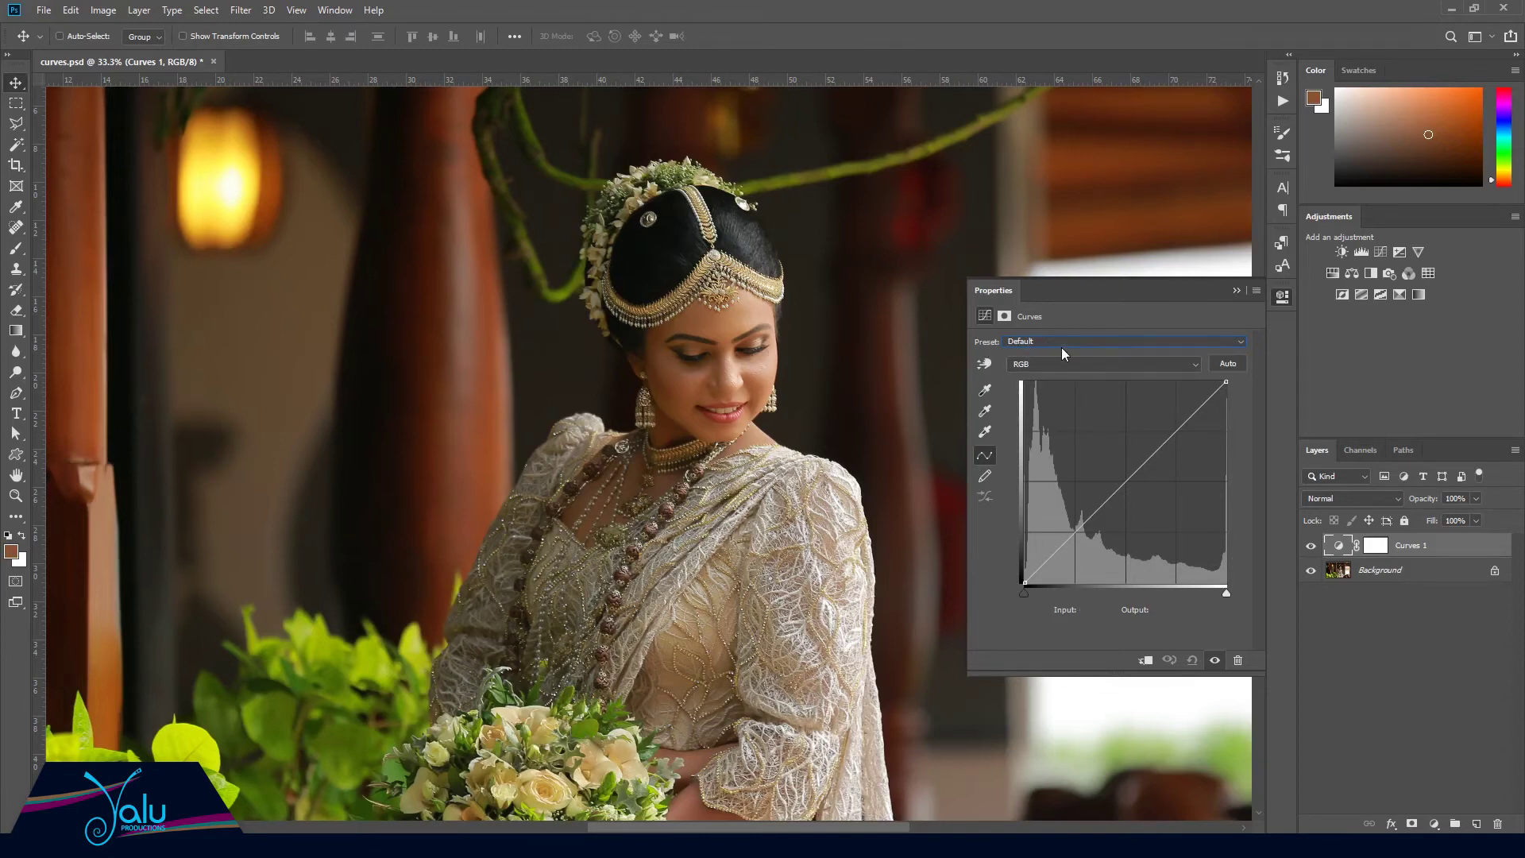
click(1084, 342)
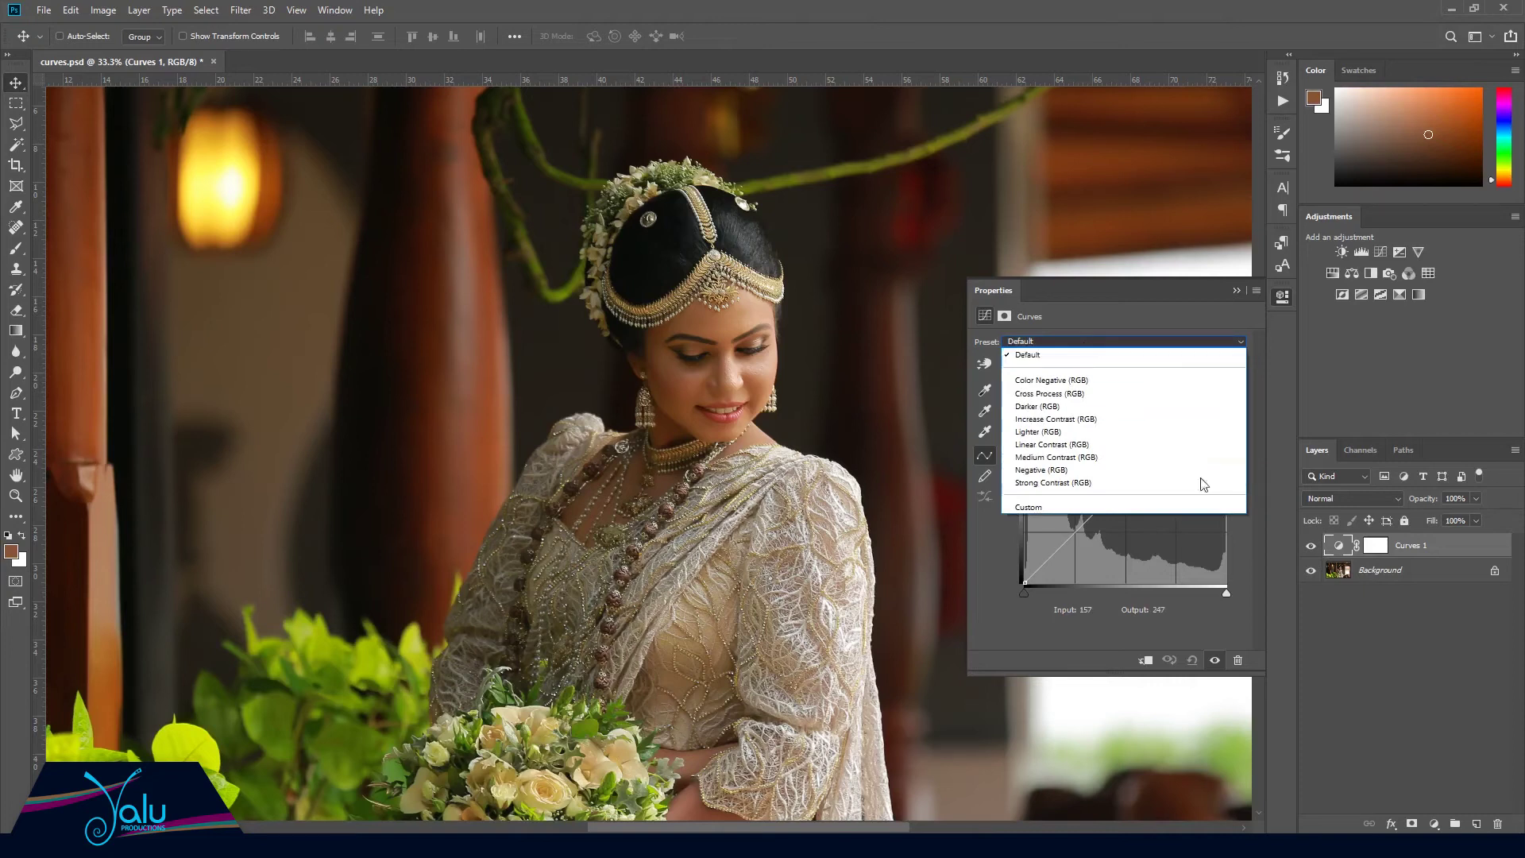
click(1034, 433)
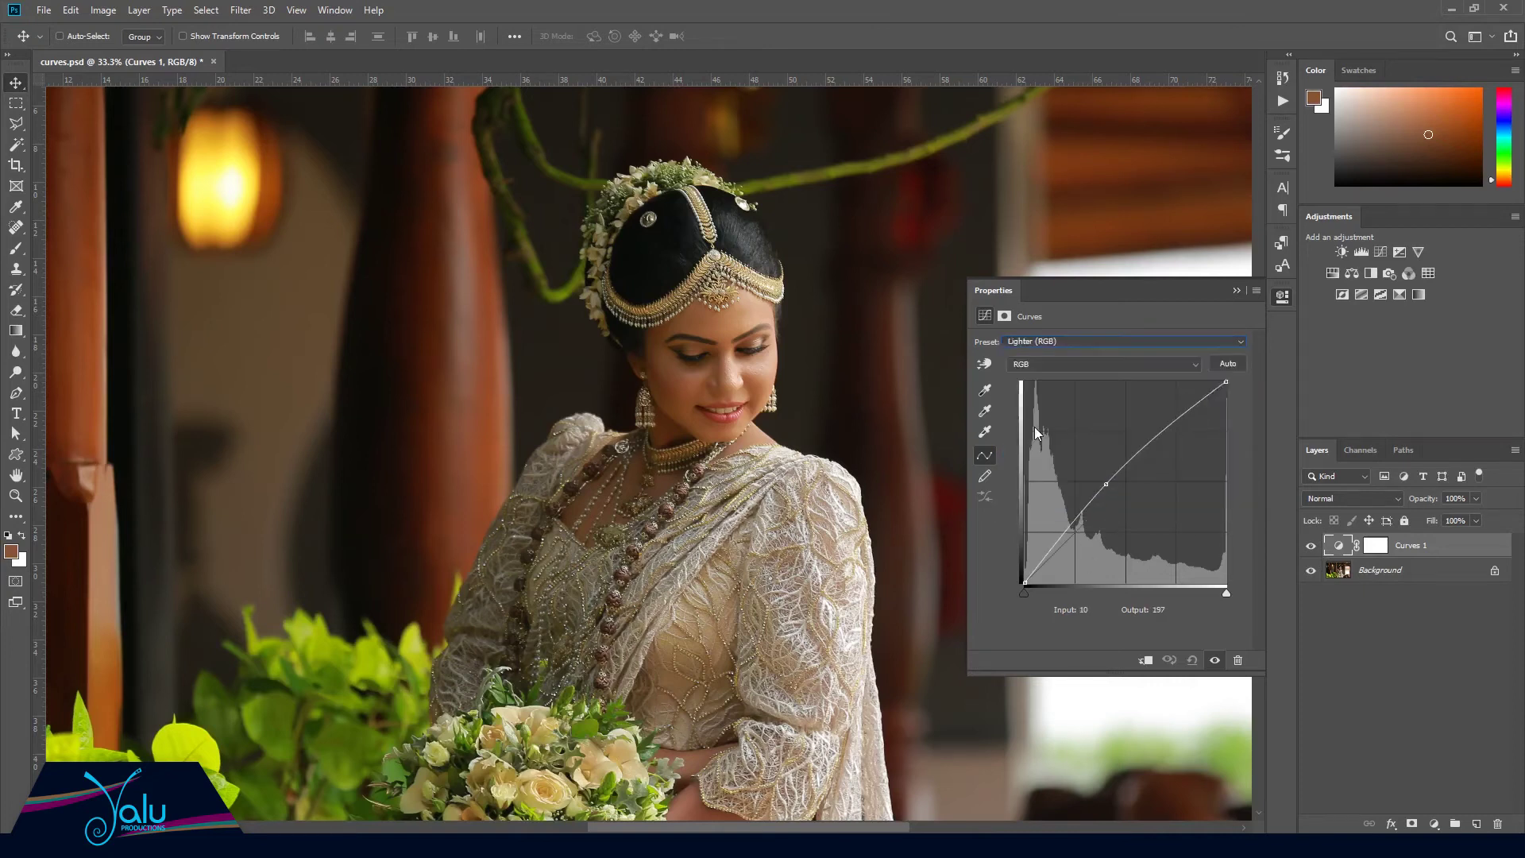
click(1084, 343)
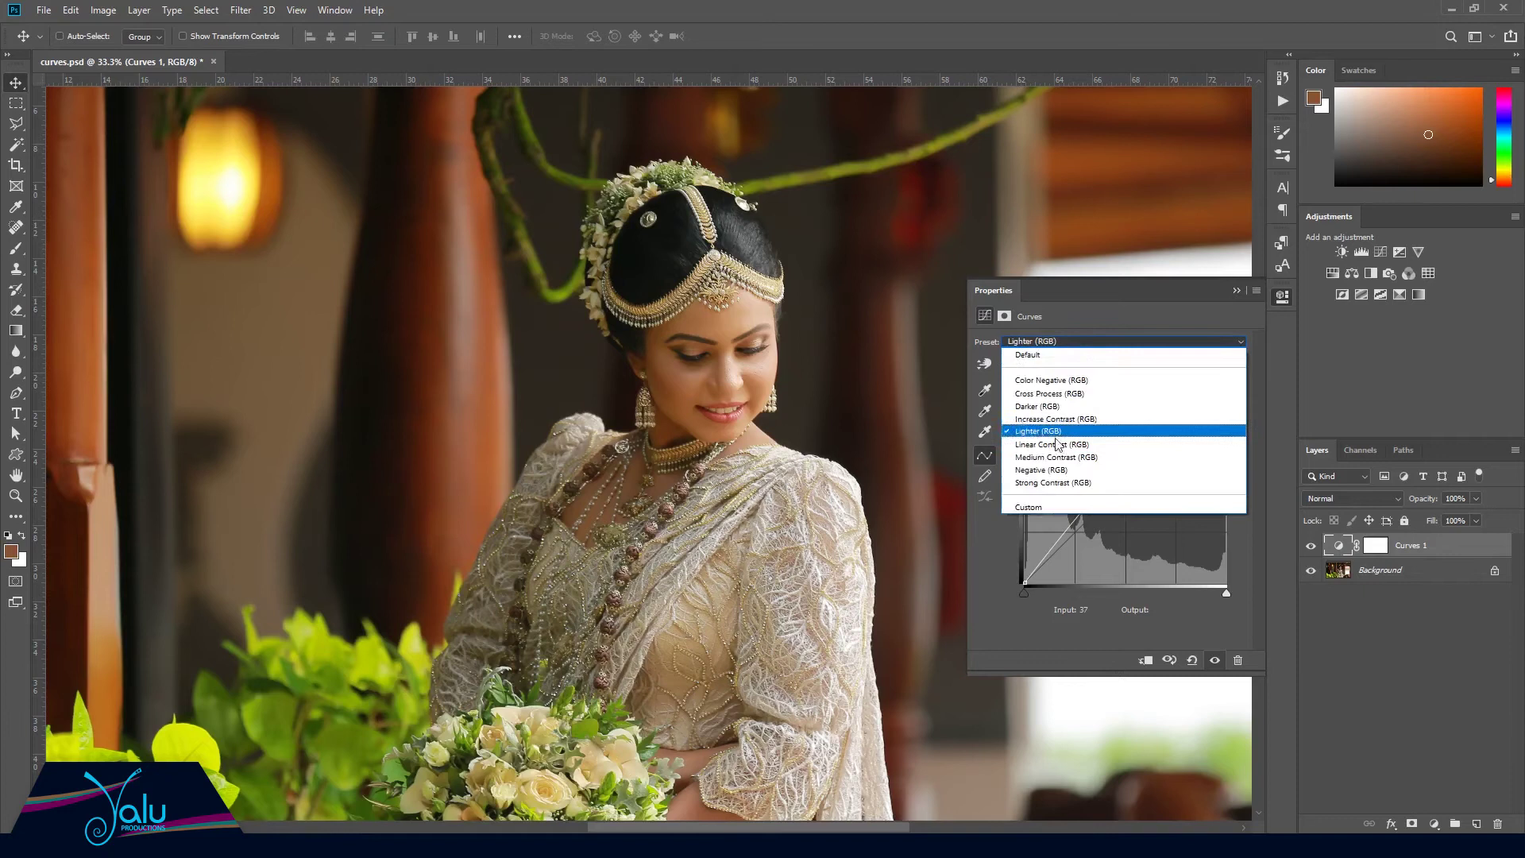
click(1041, 429)
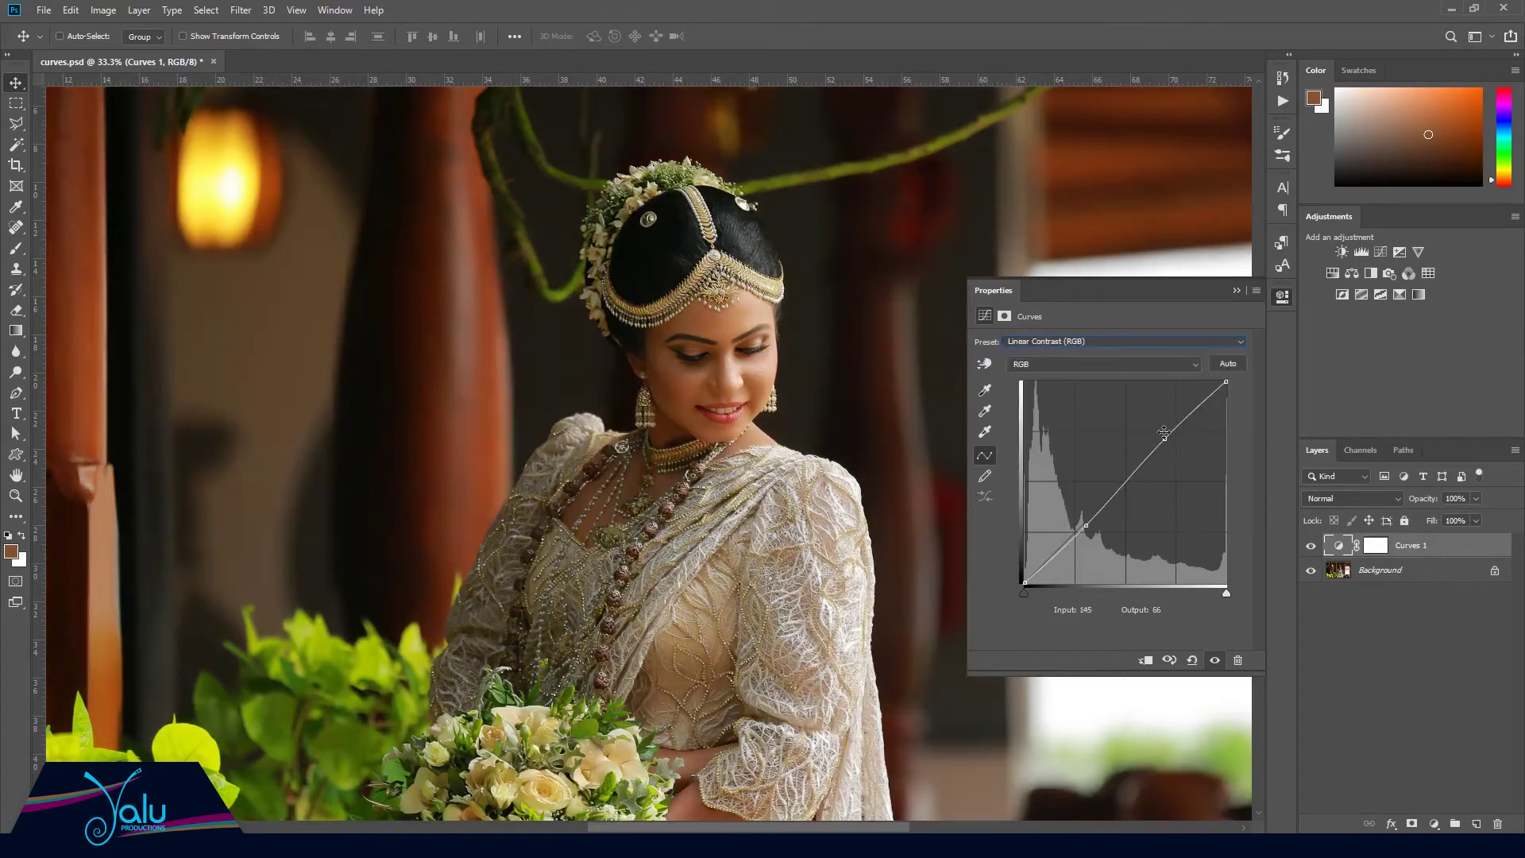
click(1102, 344)
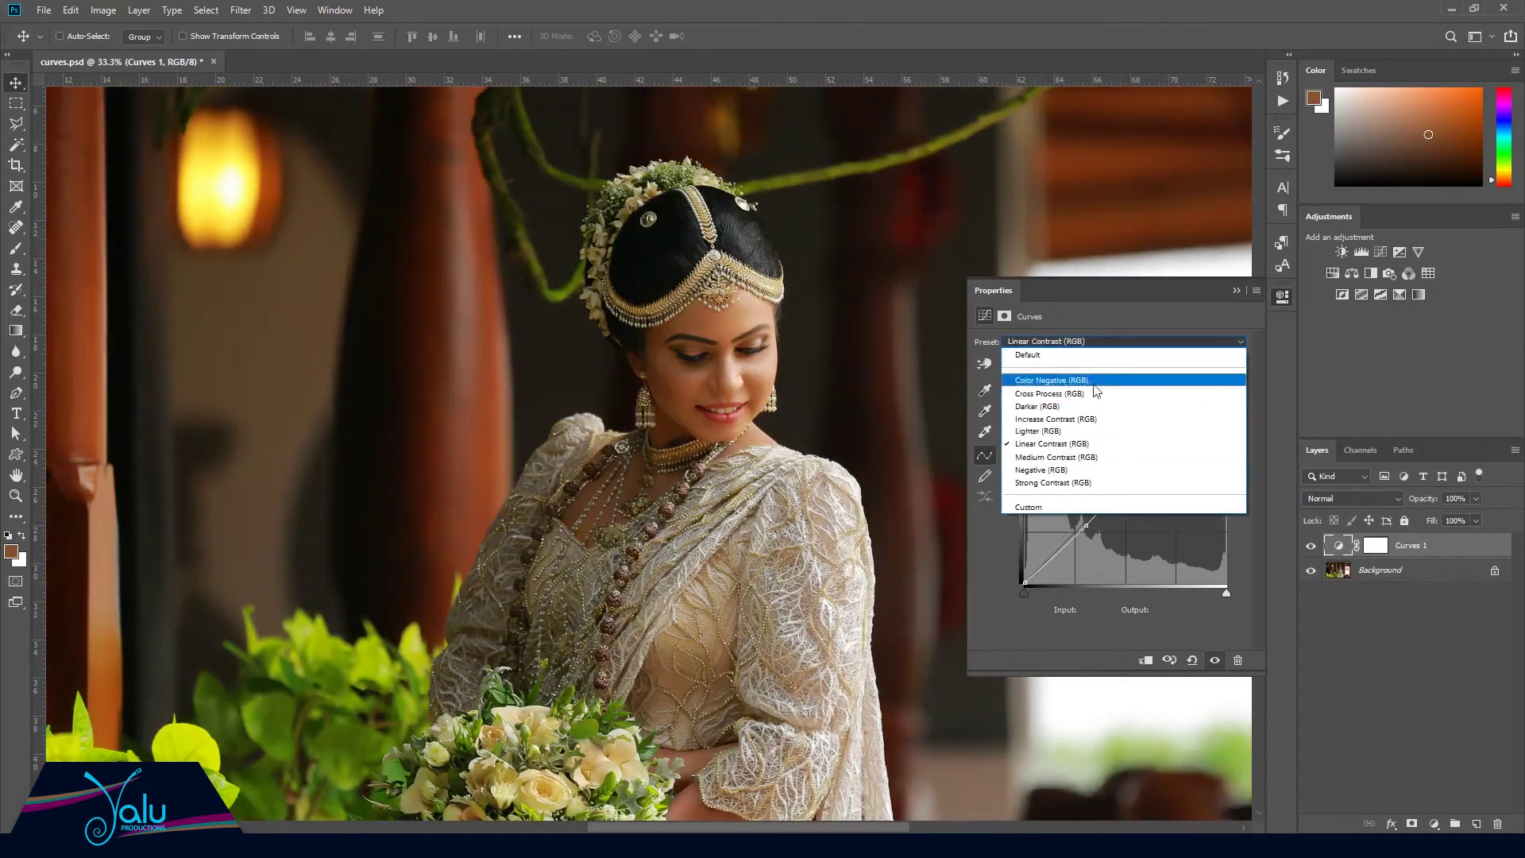
click(1069, 459)
click(1090, 345)
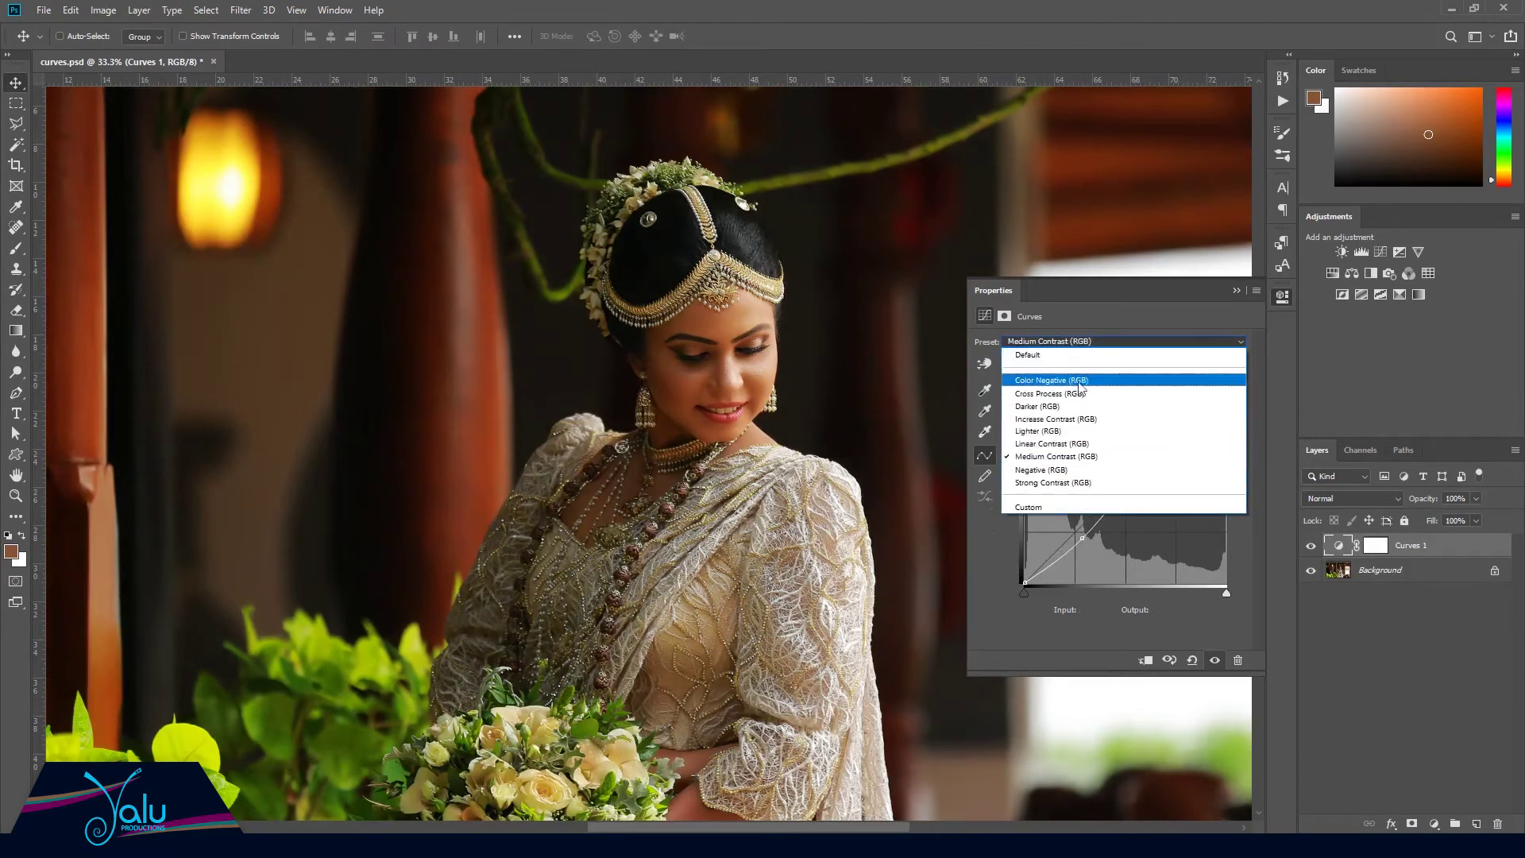
click(1064, 406)
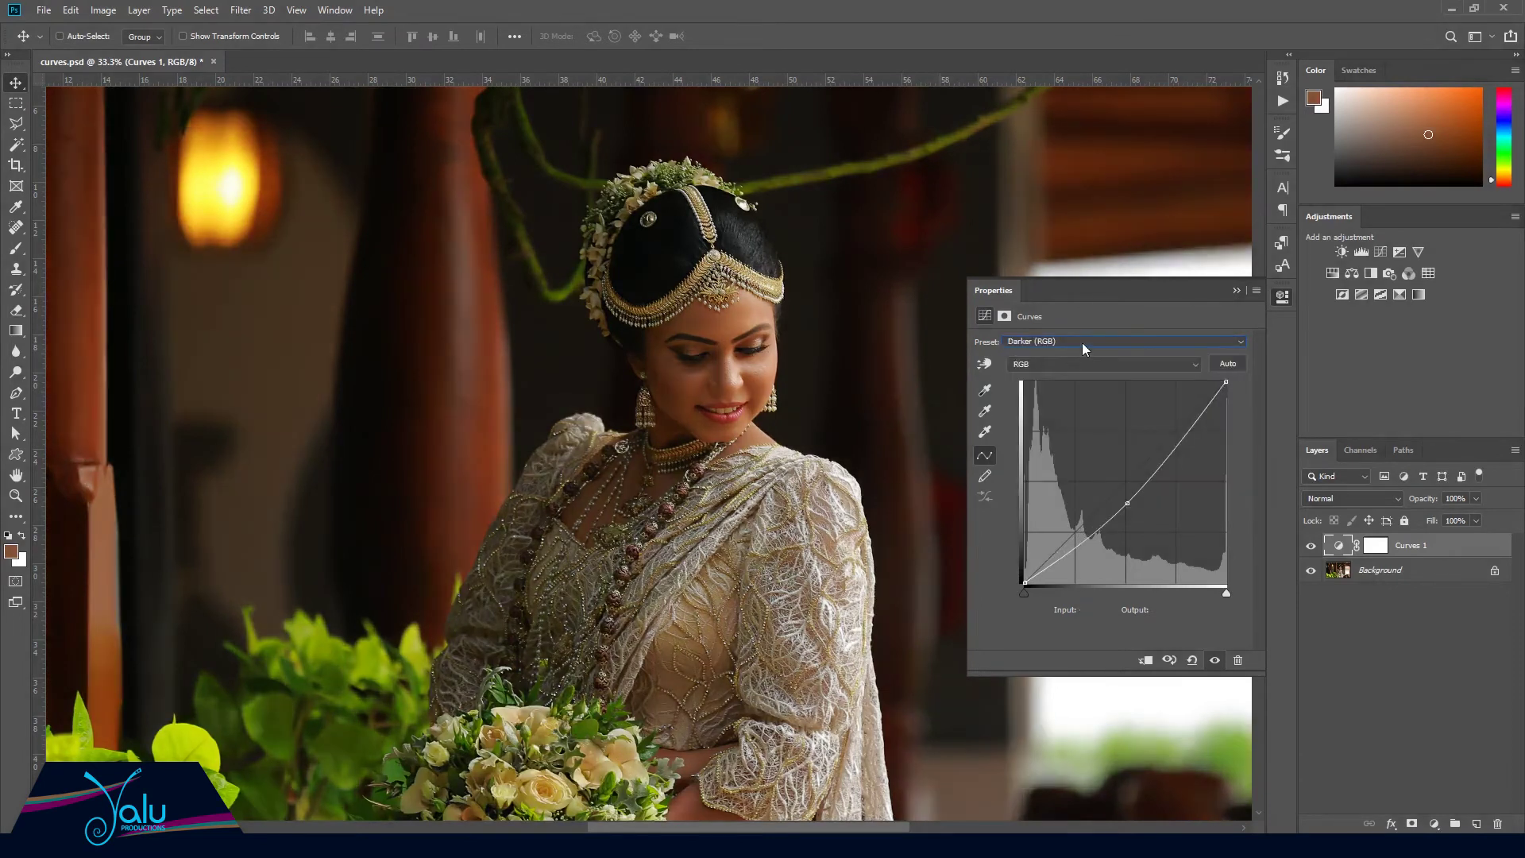
click(1082, 342)
click(1073, 379)
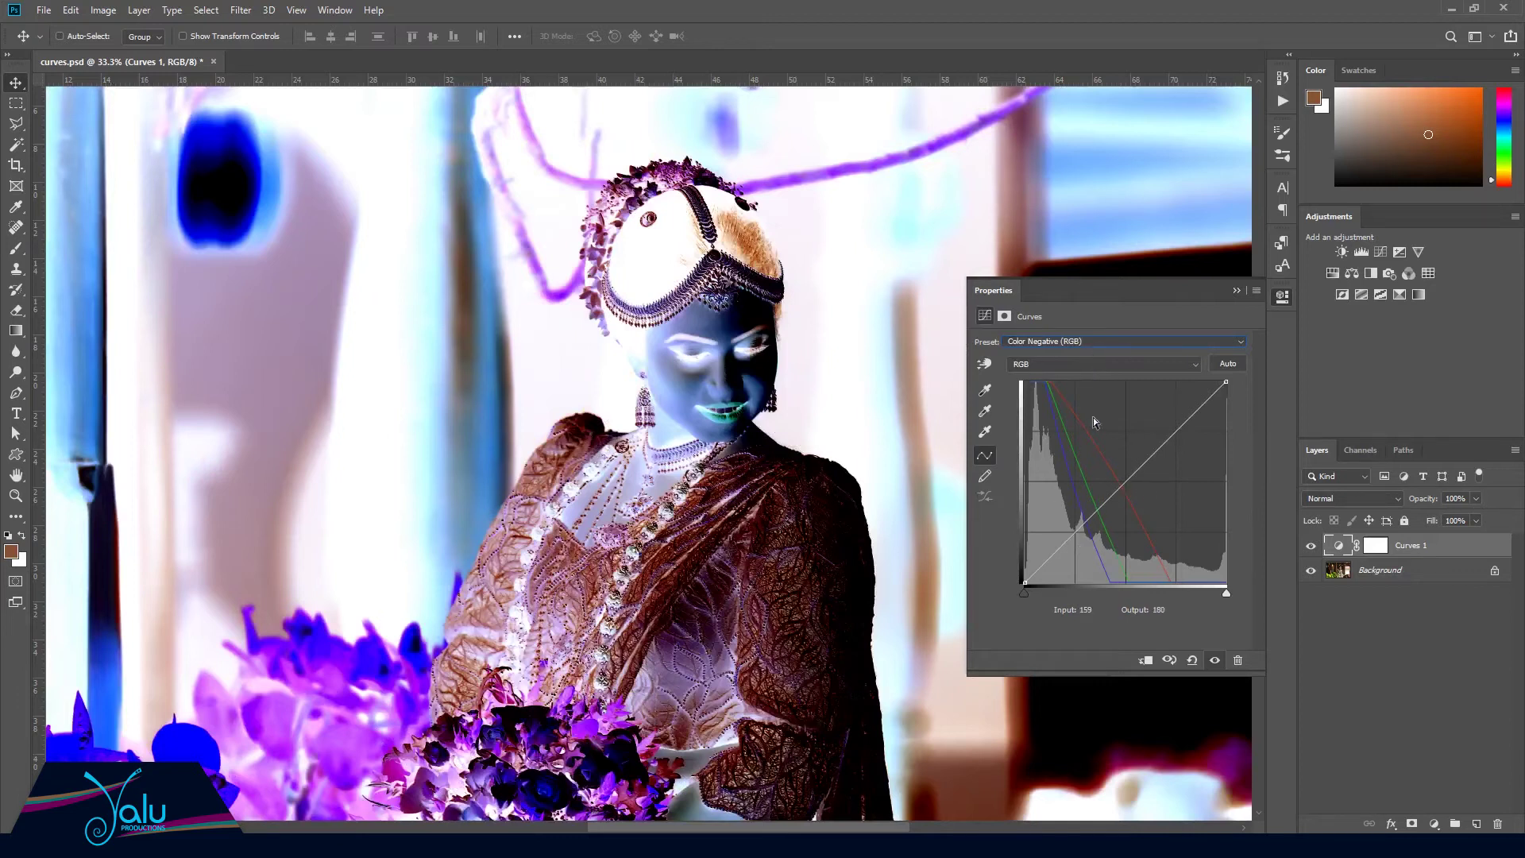
click(1055, 343)
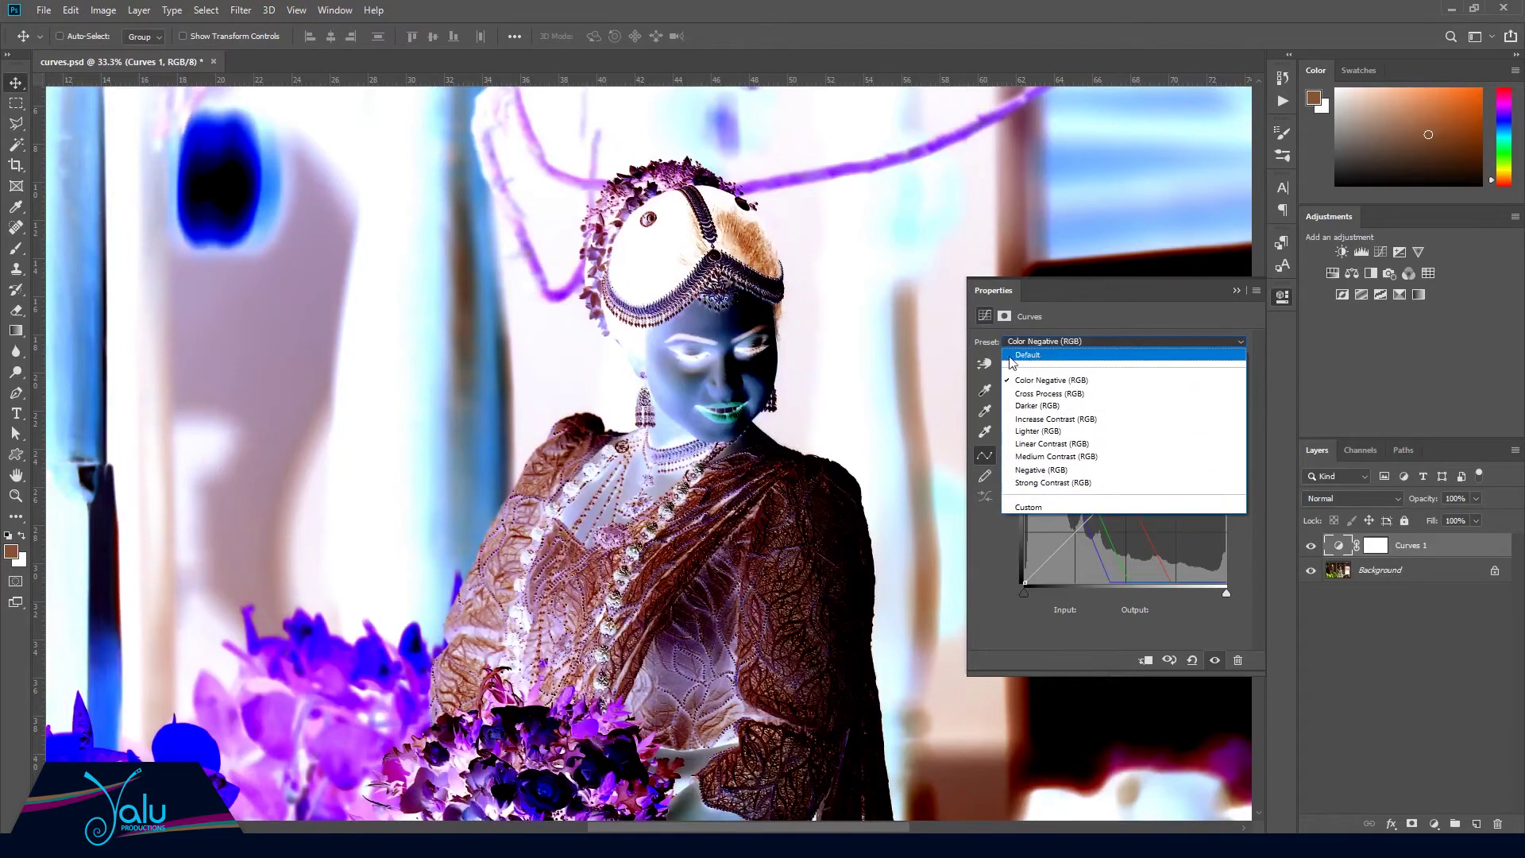
click(1035, 354)
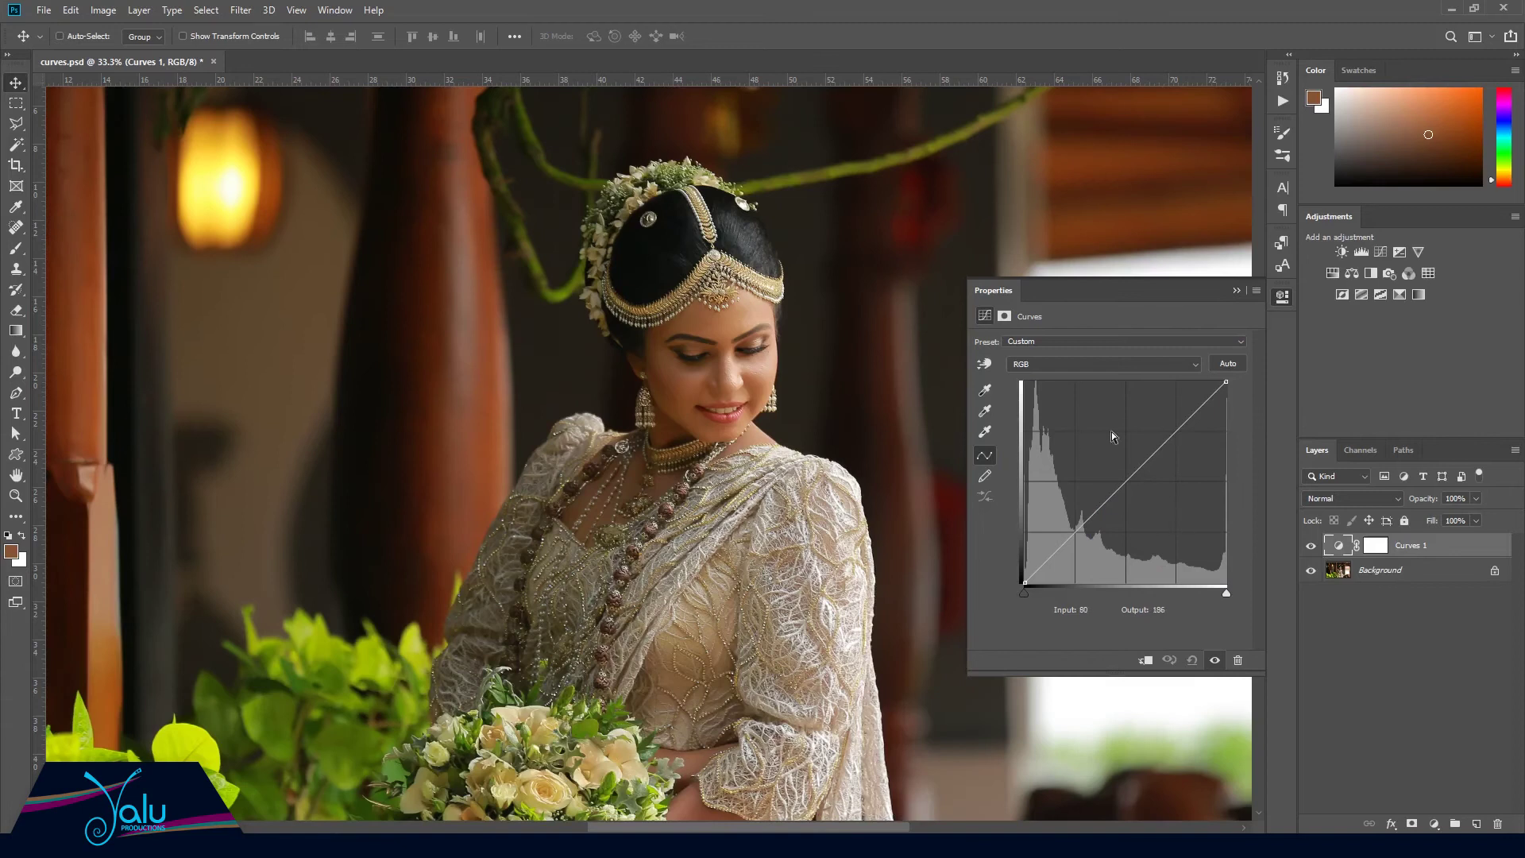
On Curves 1, move the black input slider inward and lift the midtones from 127 to 141
click(1169, 438)
drag(1024, 594, 1039, 597)
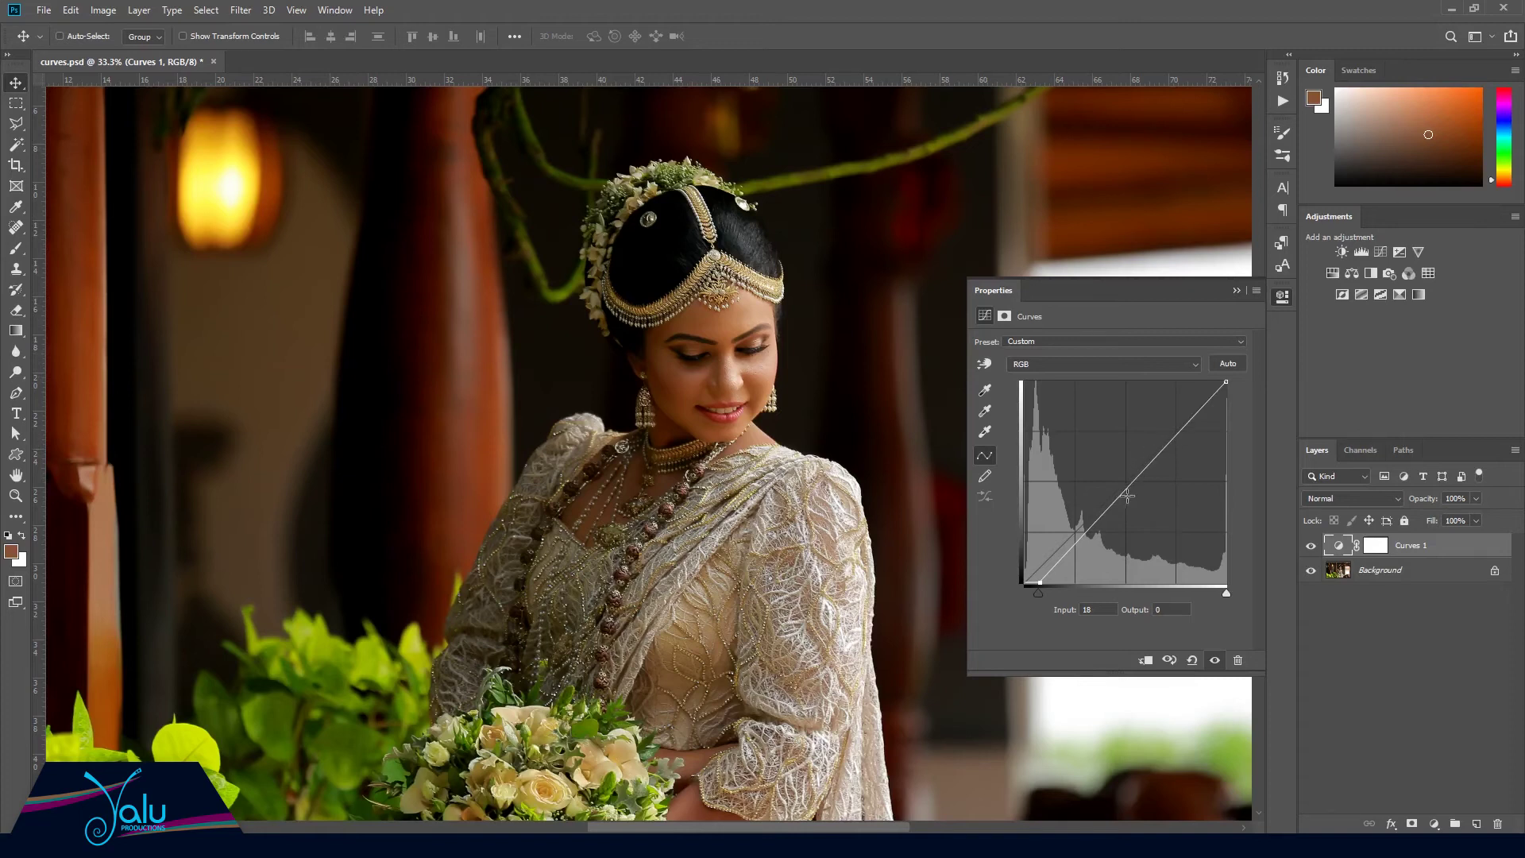
drag(1129, 488, 1126, 471)
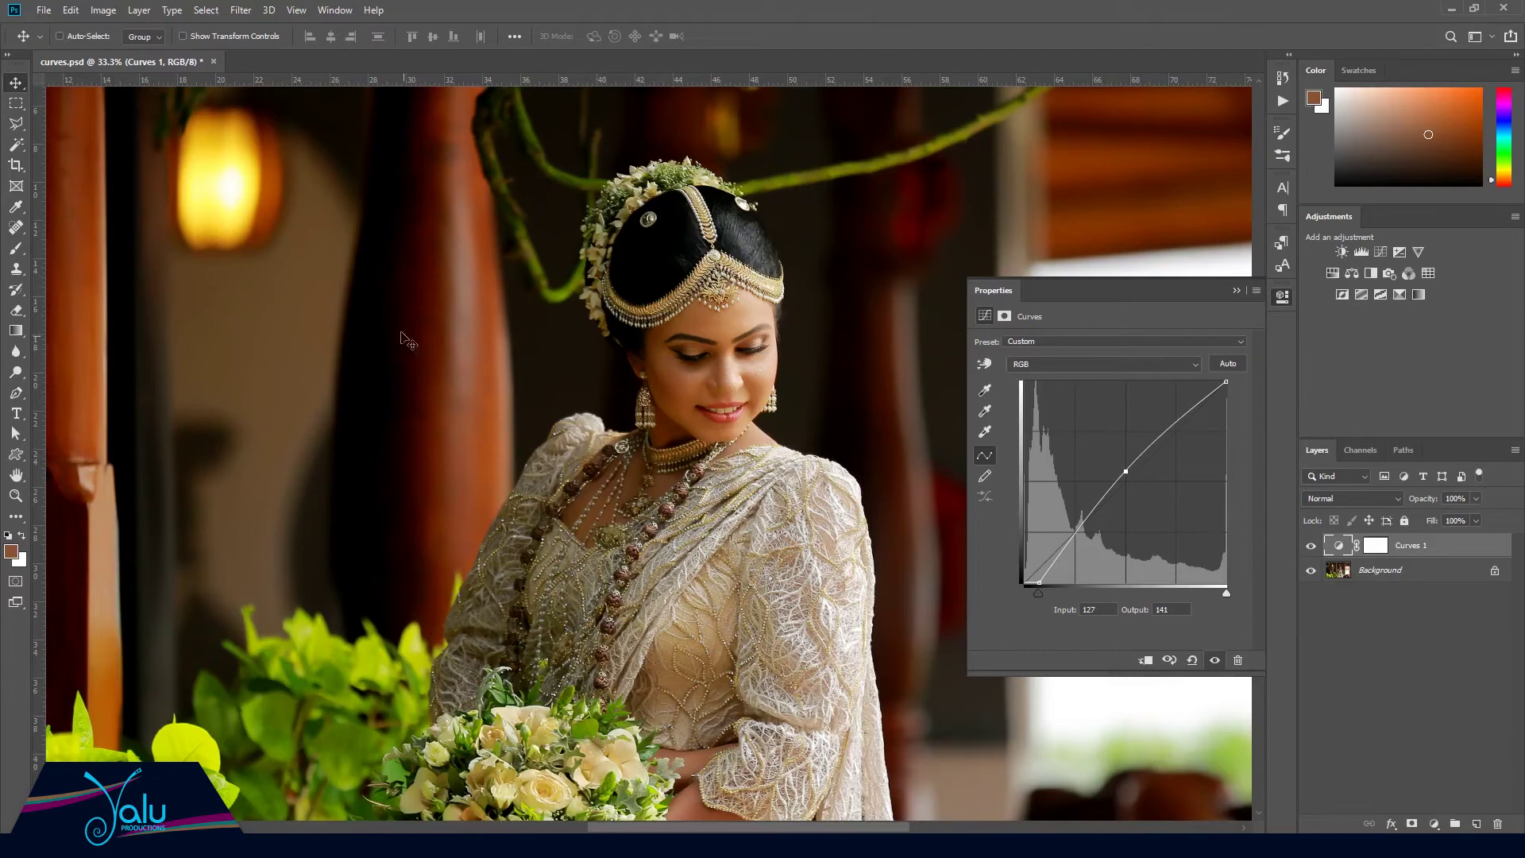
Lift the Curves 1 blue-channel shadows and cap blue highlights at 234, then return to RGB
click(1050, 366)
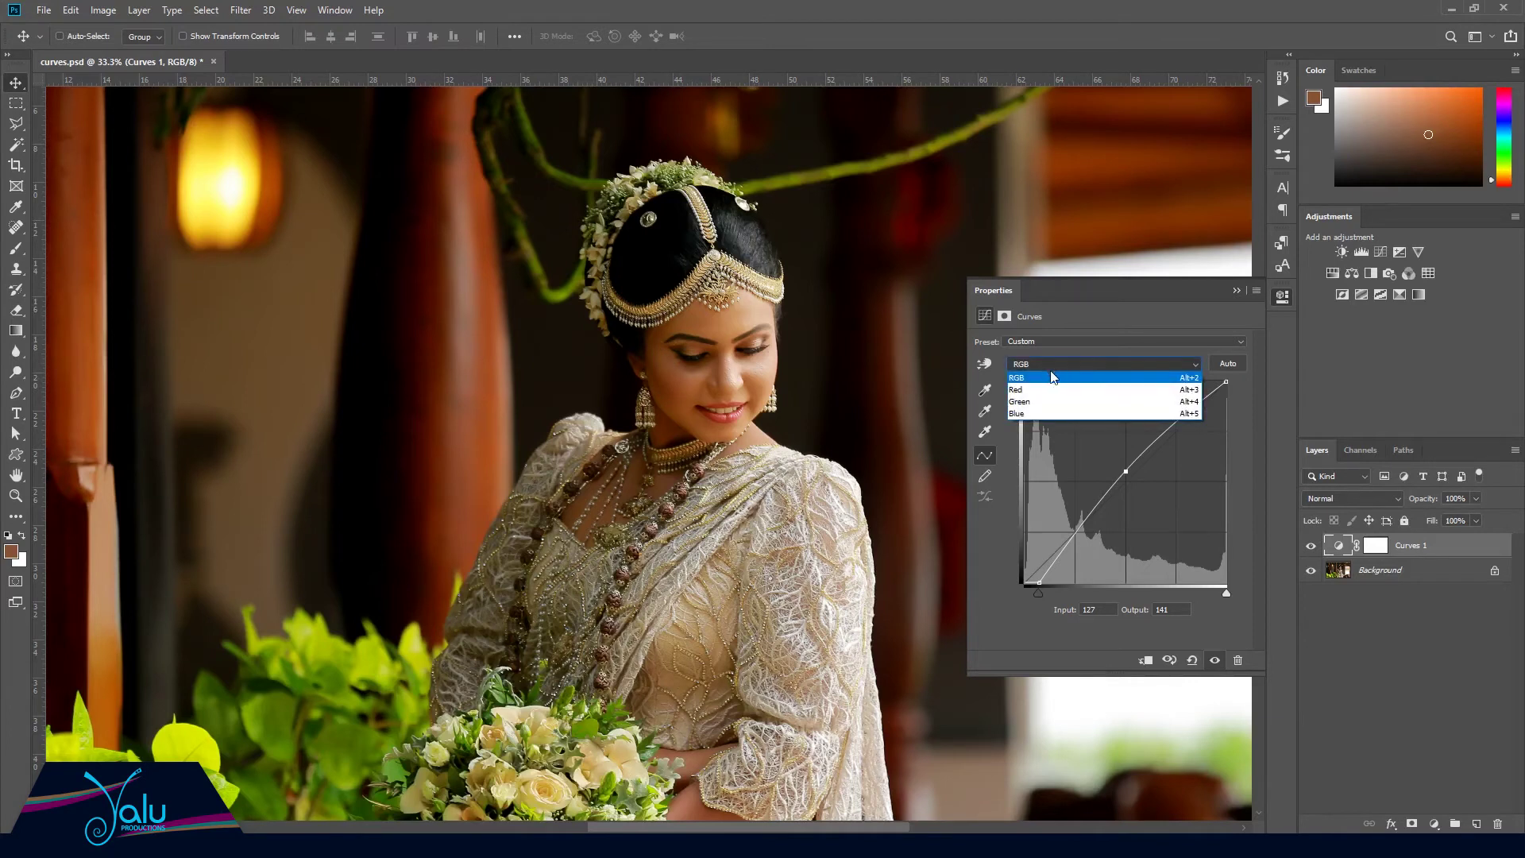
click(1037, 412)
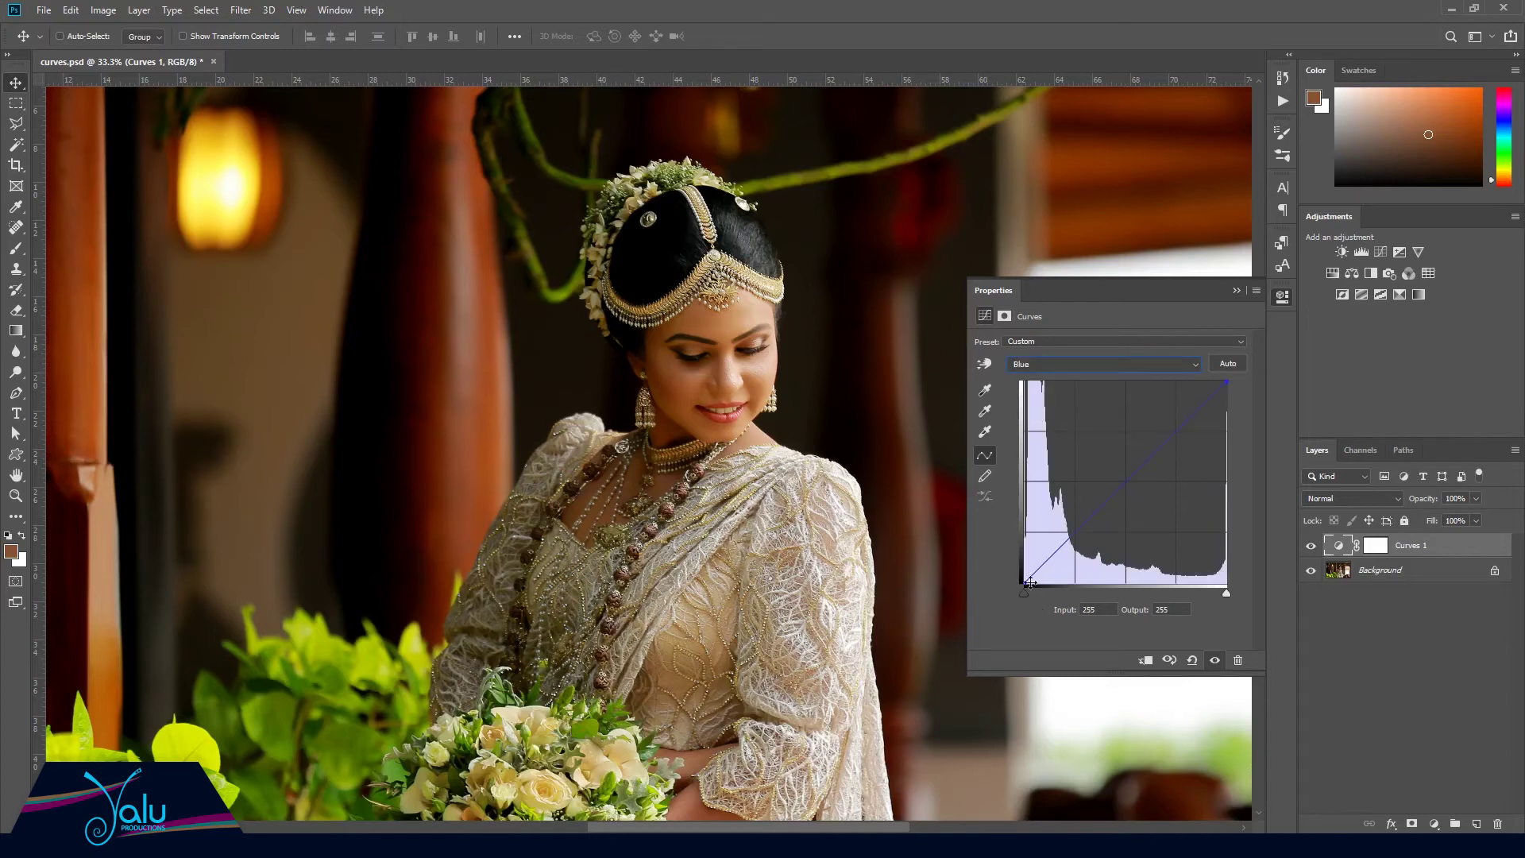
click(1025, 585)
drag(1024, 583, 1018, 574)
drag(1025, 573, 1024, 568)
drag(1228, 382, 1237, 392)
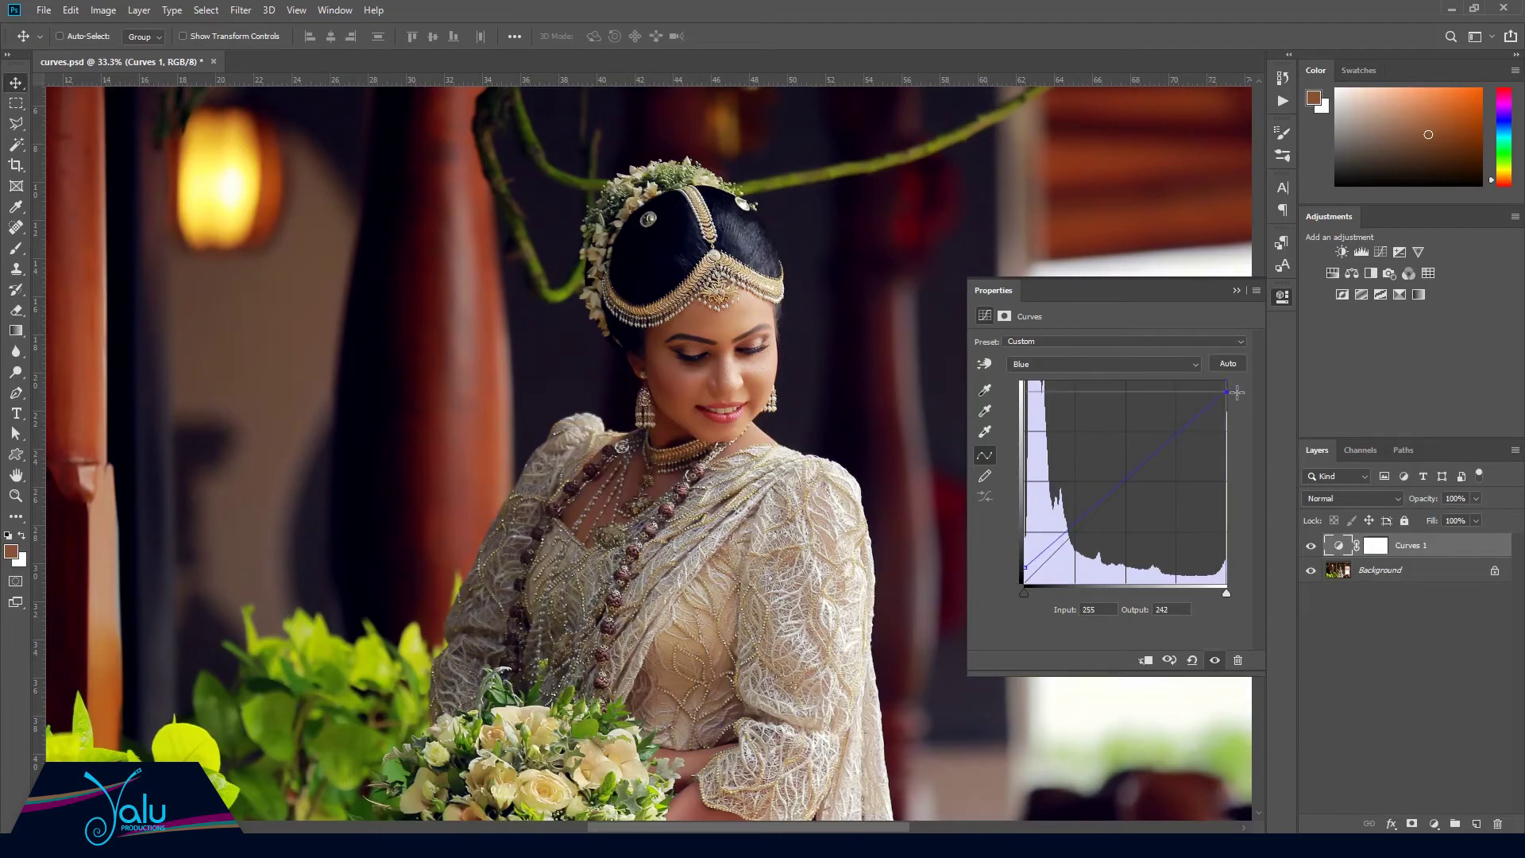
drag(1237, 392, 1247, 454)
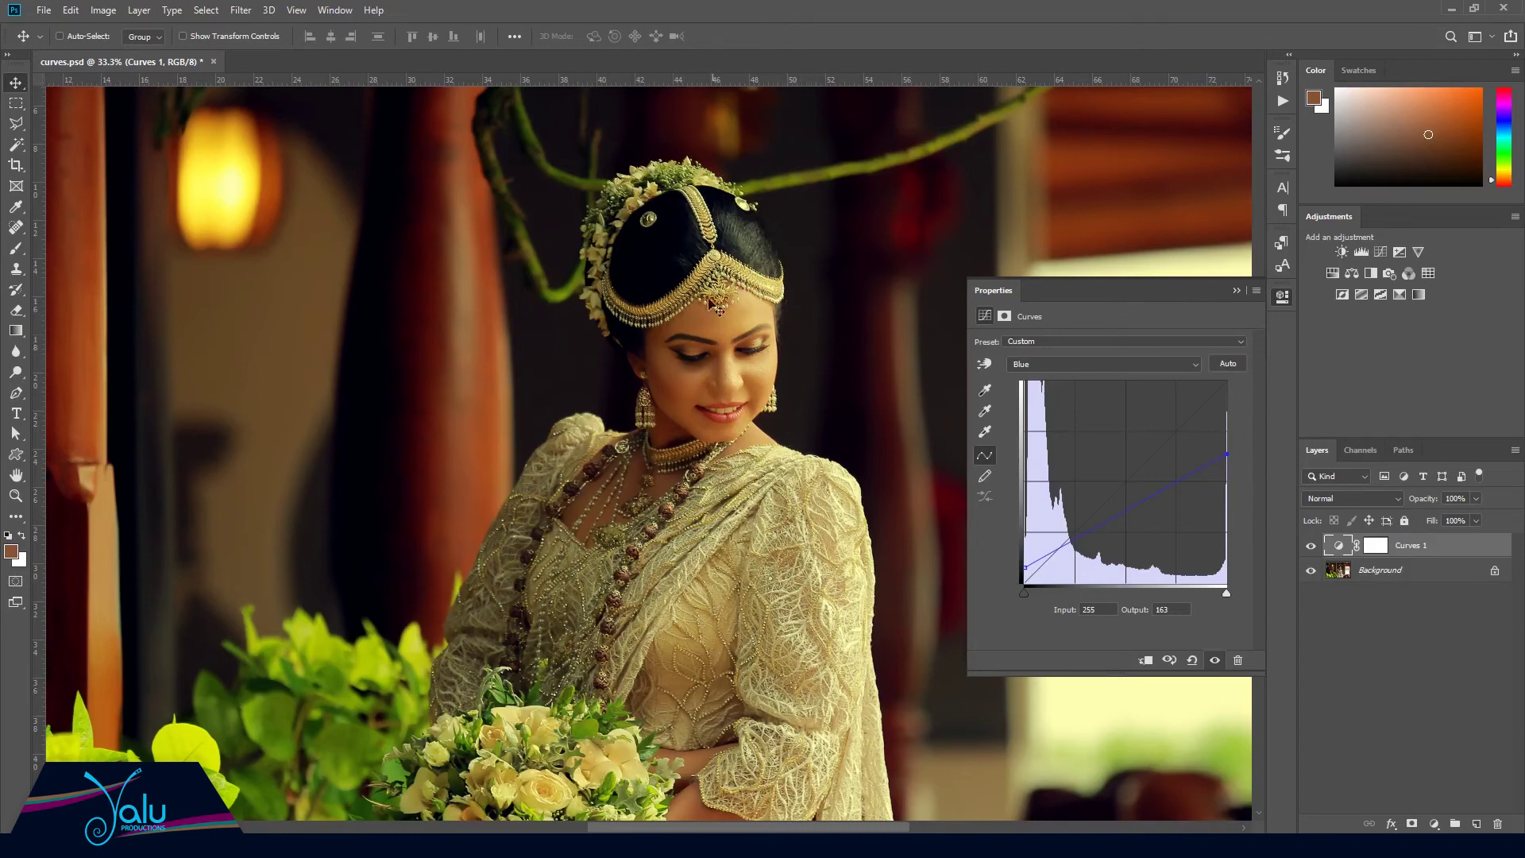
mouse_move(1228, 458)
mouse_down()
mouse_move(1228, 385)
mouse_move(1265, 403)
mouse_up()
key(alt+2)
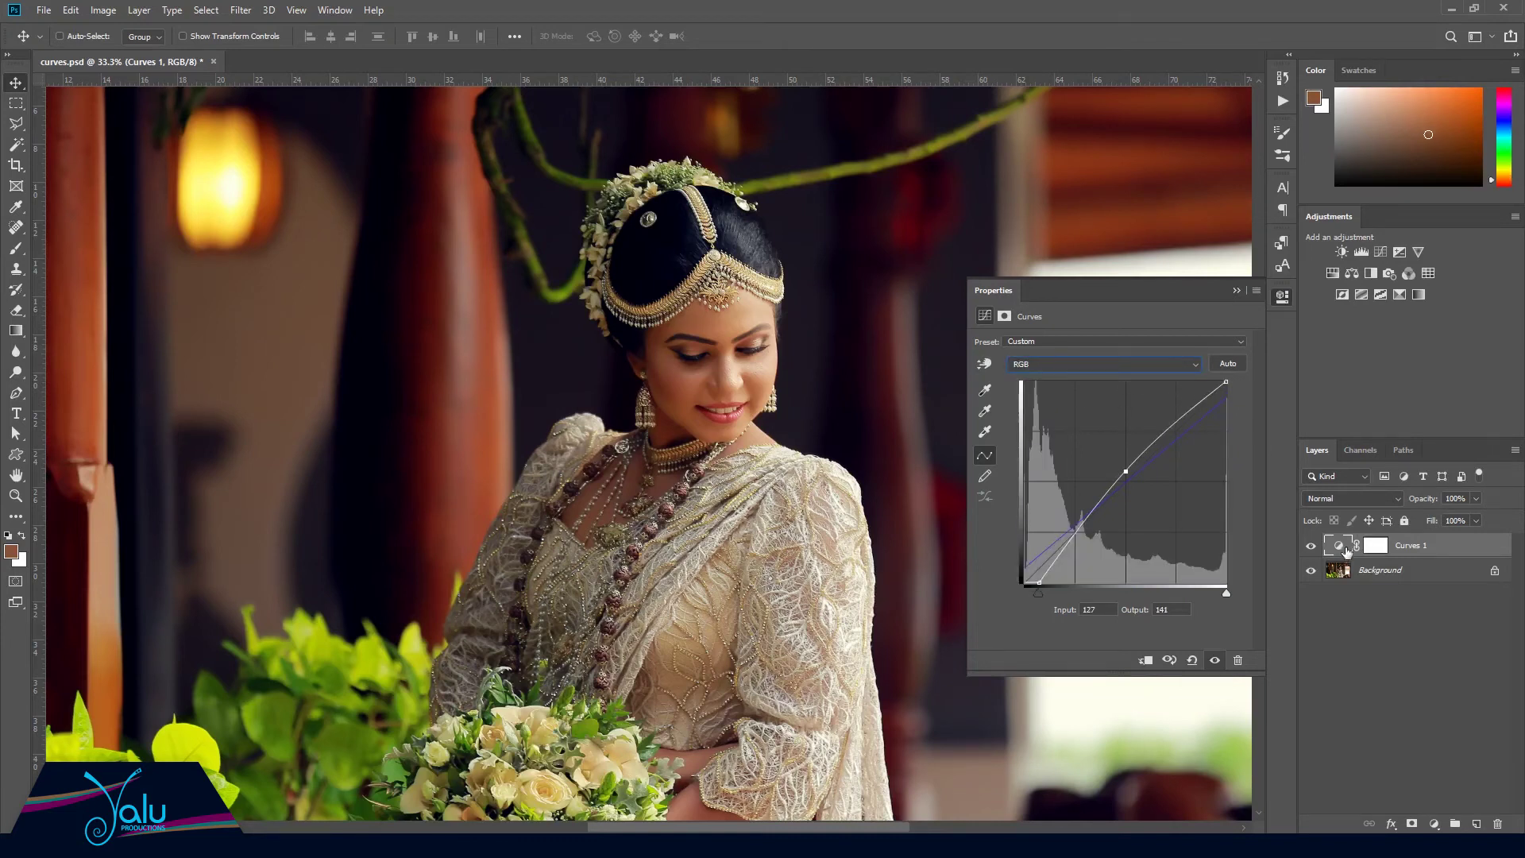
Add a Curves 2 layer that pulls the midtones down from 128 to 91
click(1376, 547)
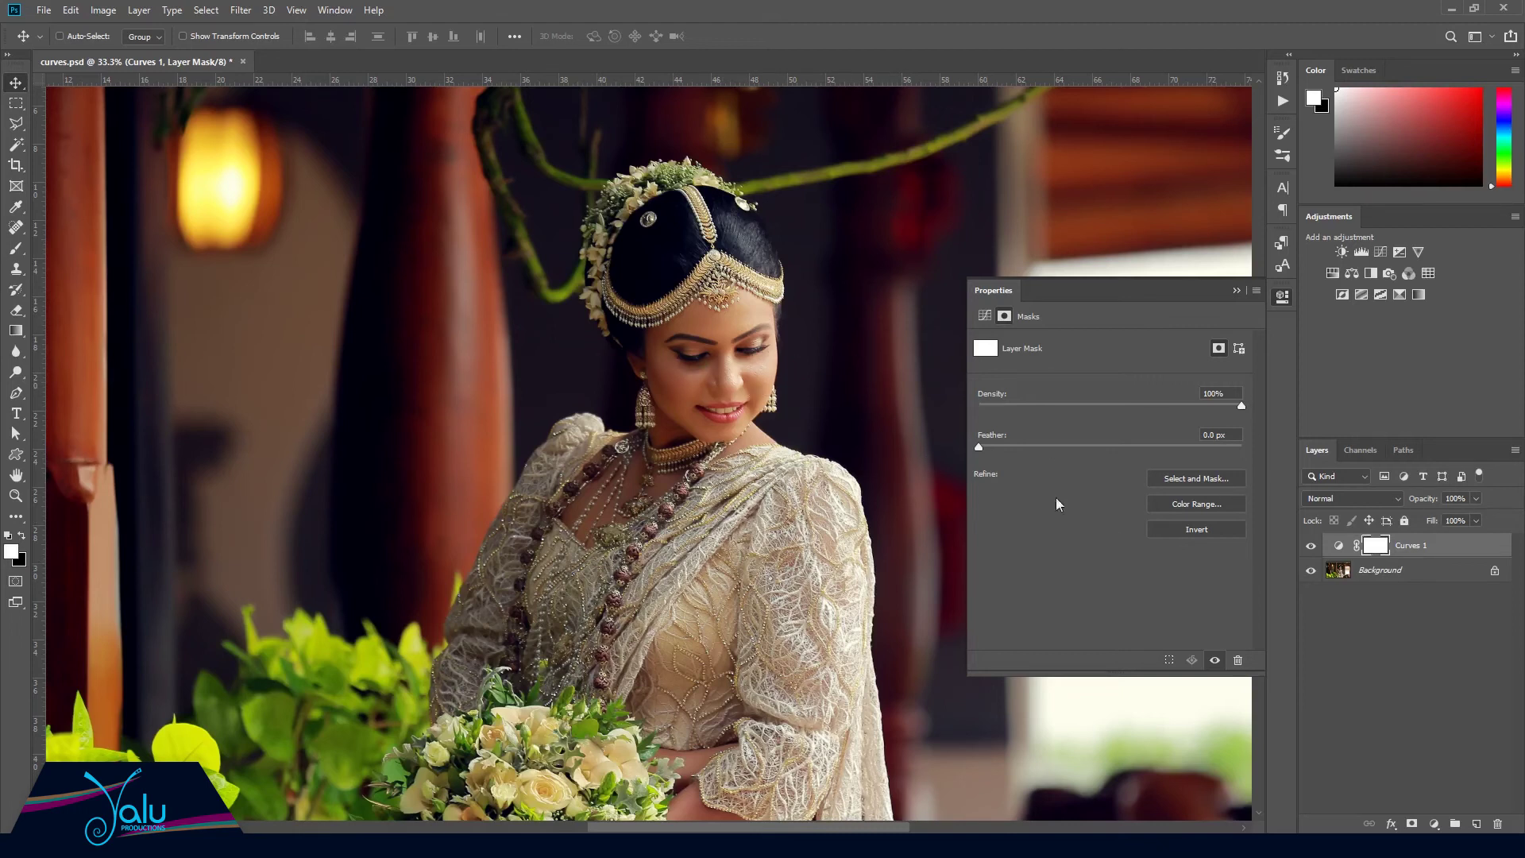
click(1381, 253)
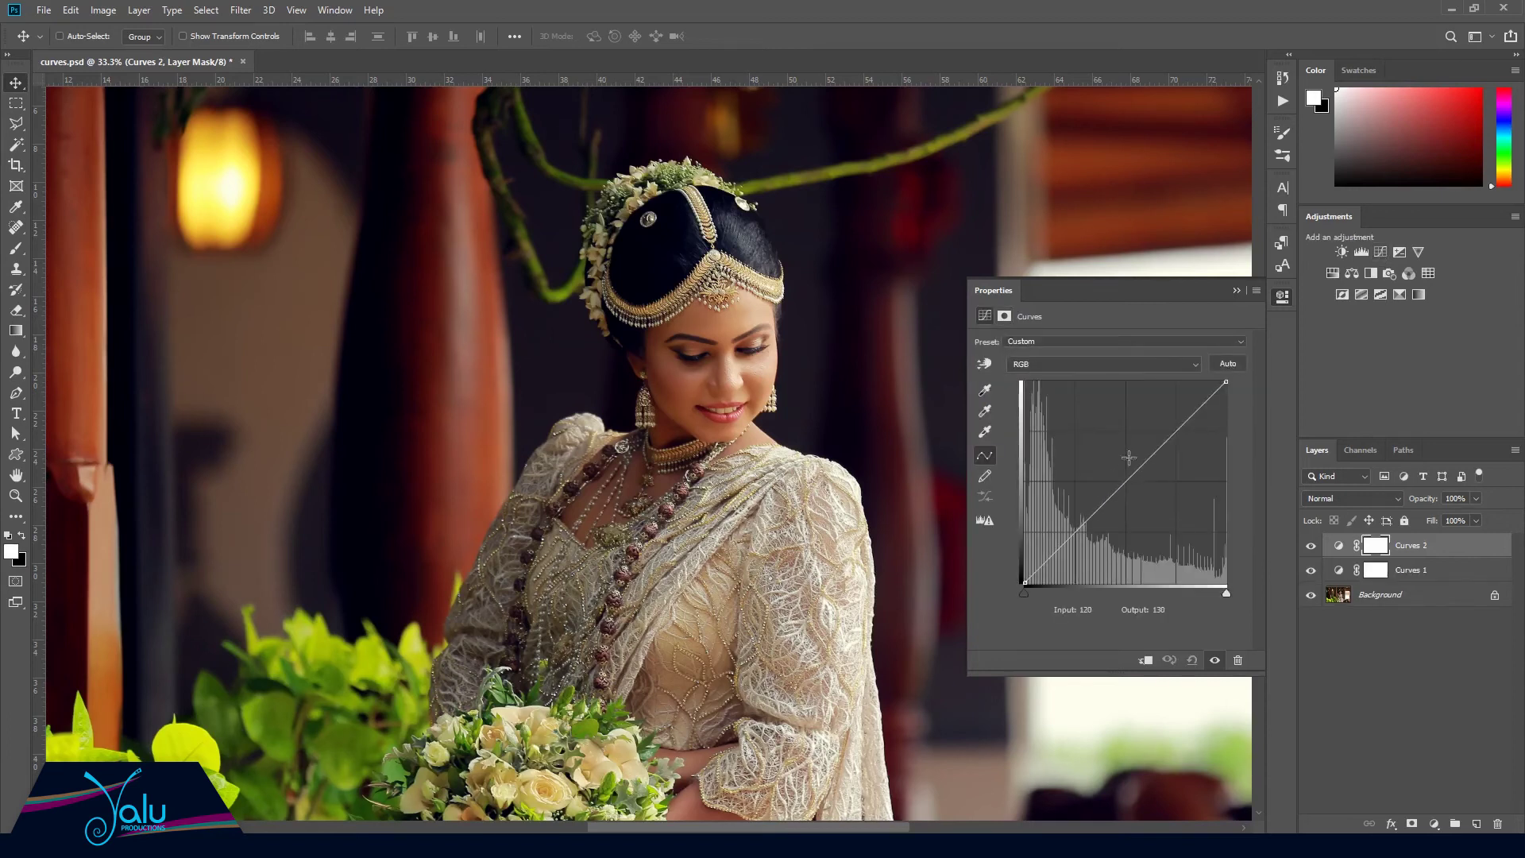
drag(1131, 477, 1127, 521)
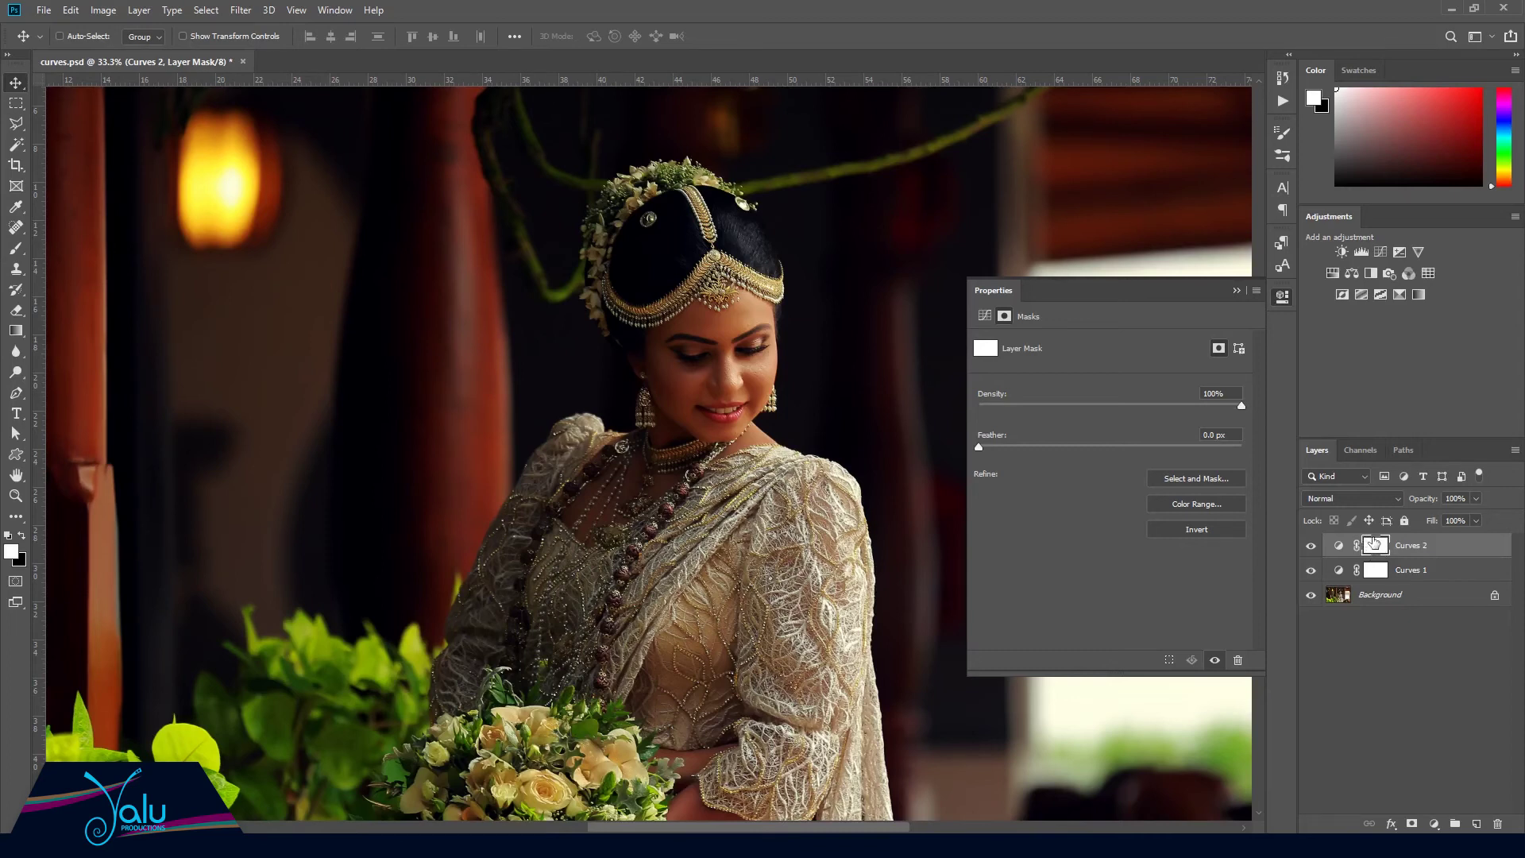
Fill the Curves 2 mask with black using Edit > Fill
click(70, 11)
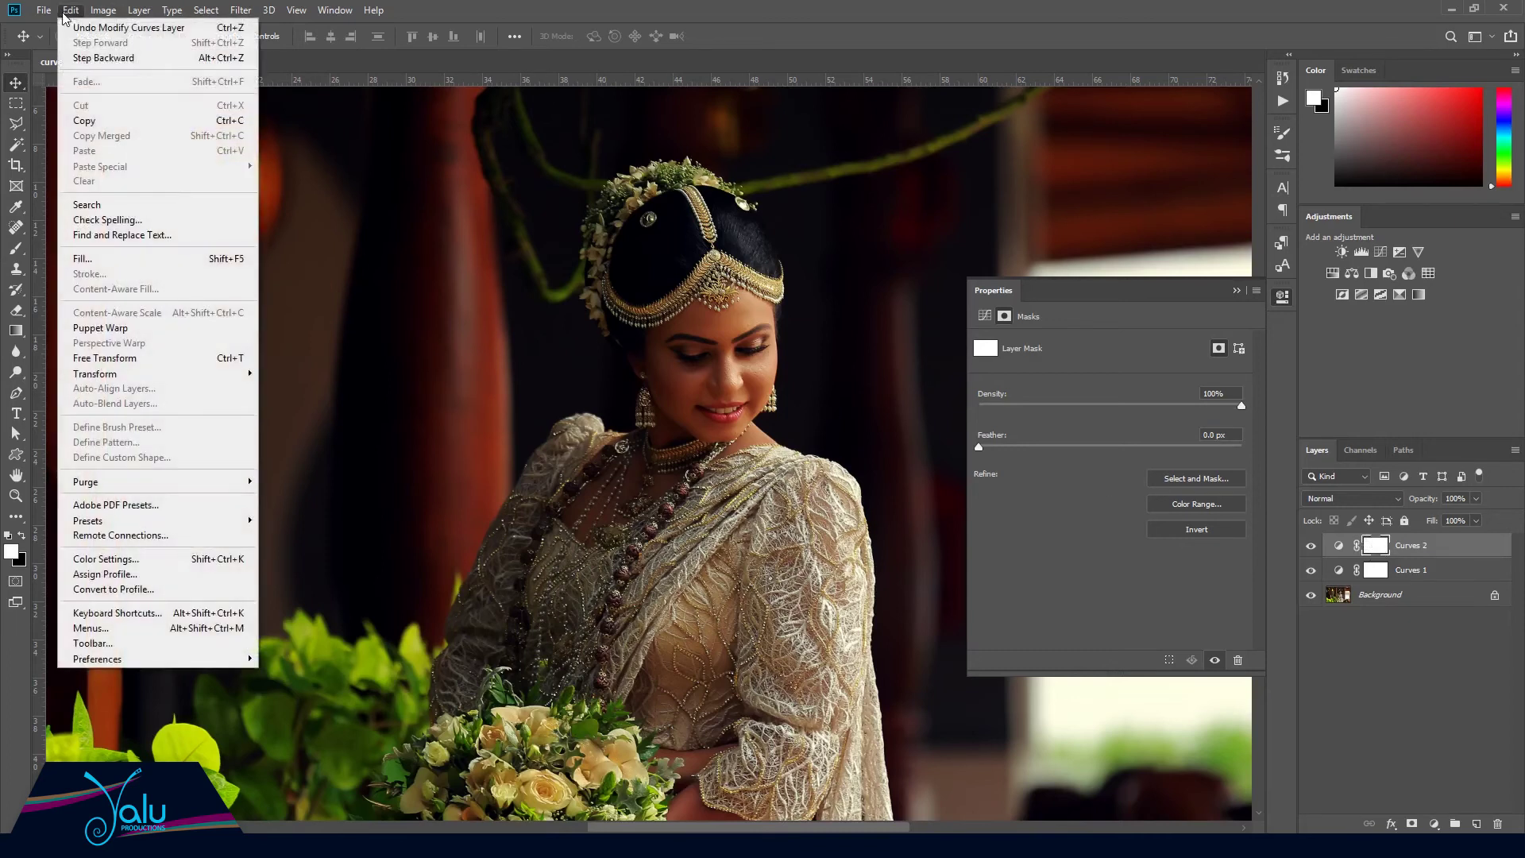
click(101, 254)
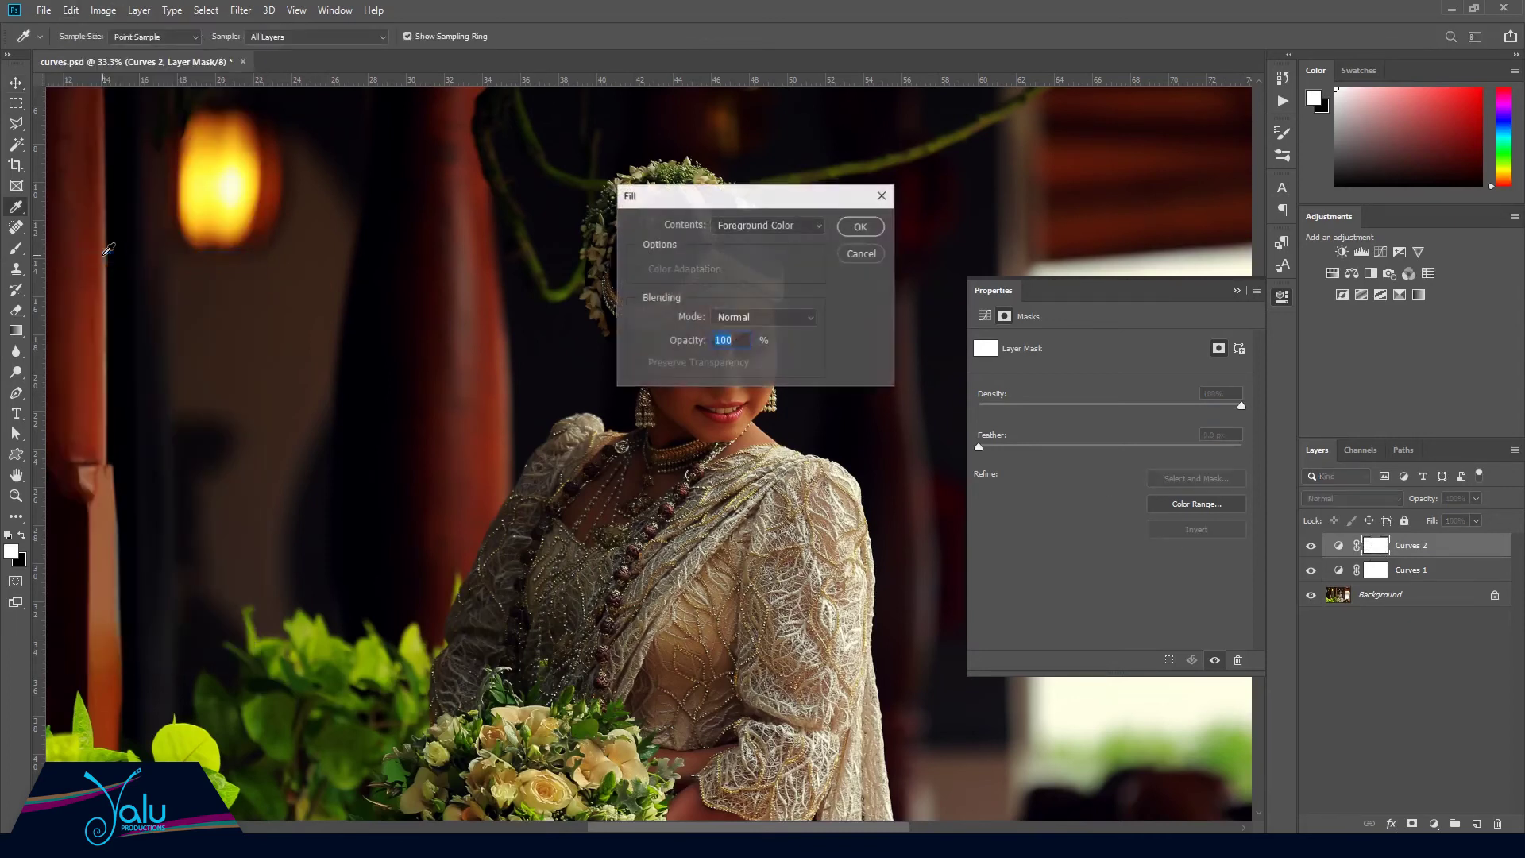
click(755, 226)
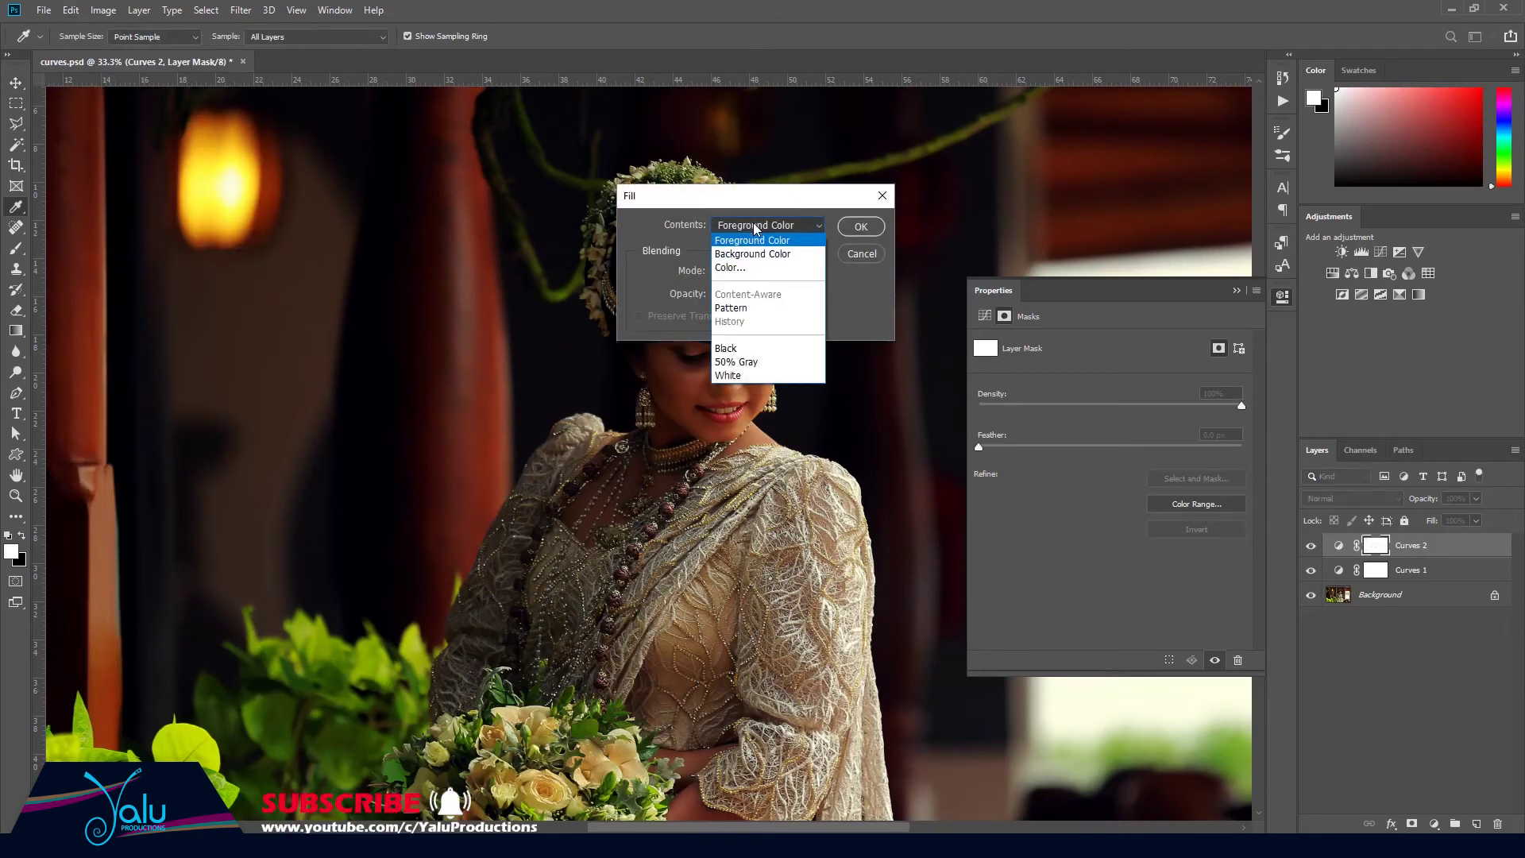
click(739, 348)
click(856, 228)
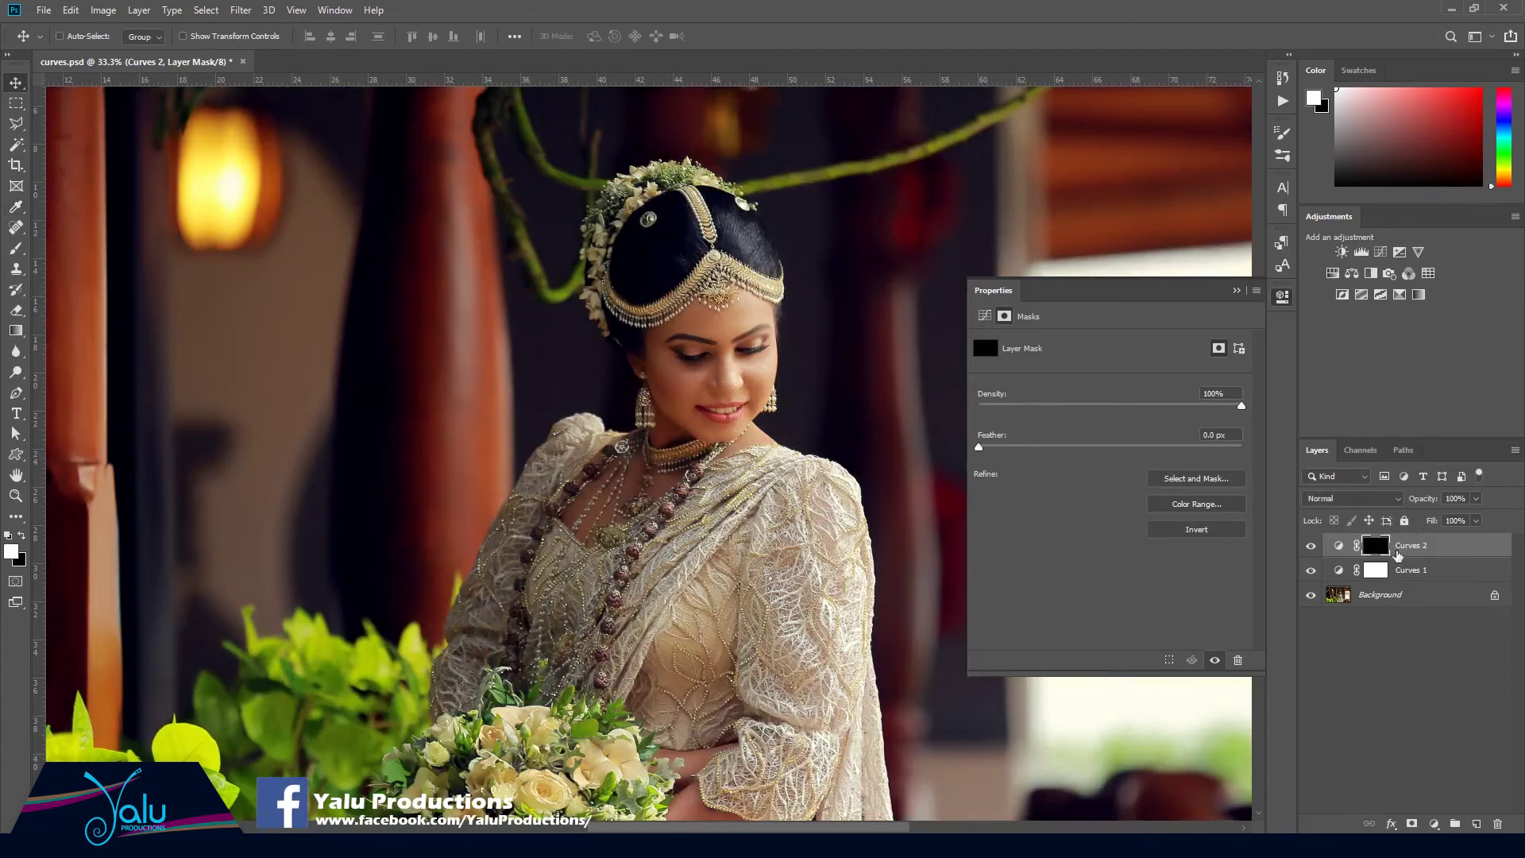
Paint white on the Curves 2 mask with a roughly 900 px brush across the top area
click(15, 251)
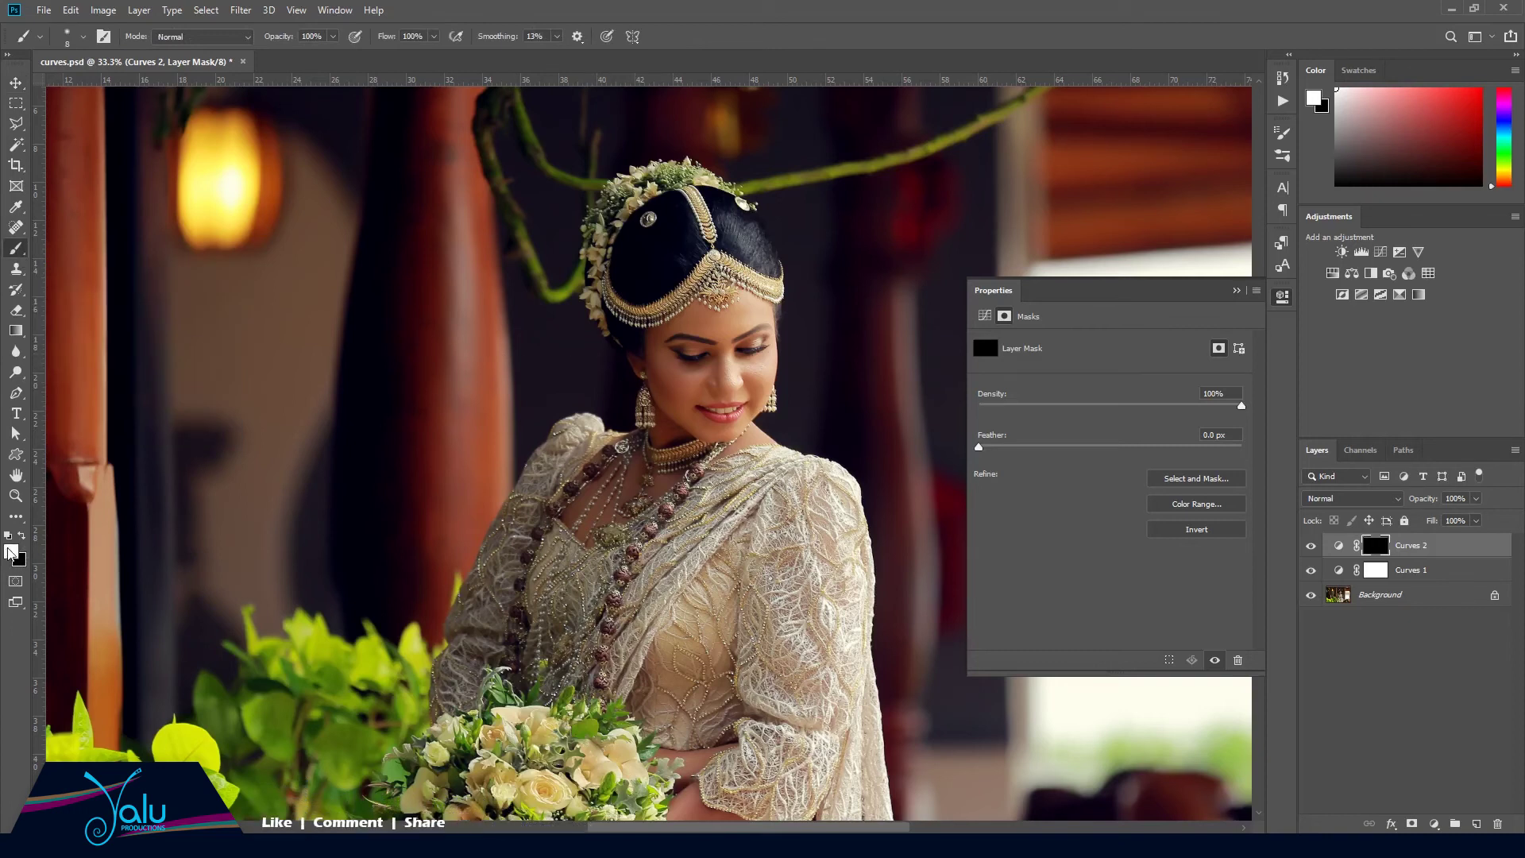
drag(712, 399, 922, 372)
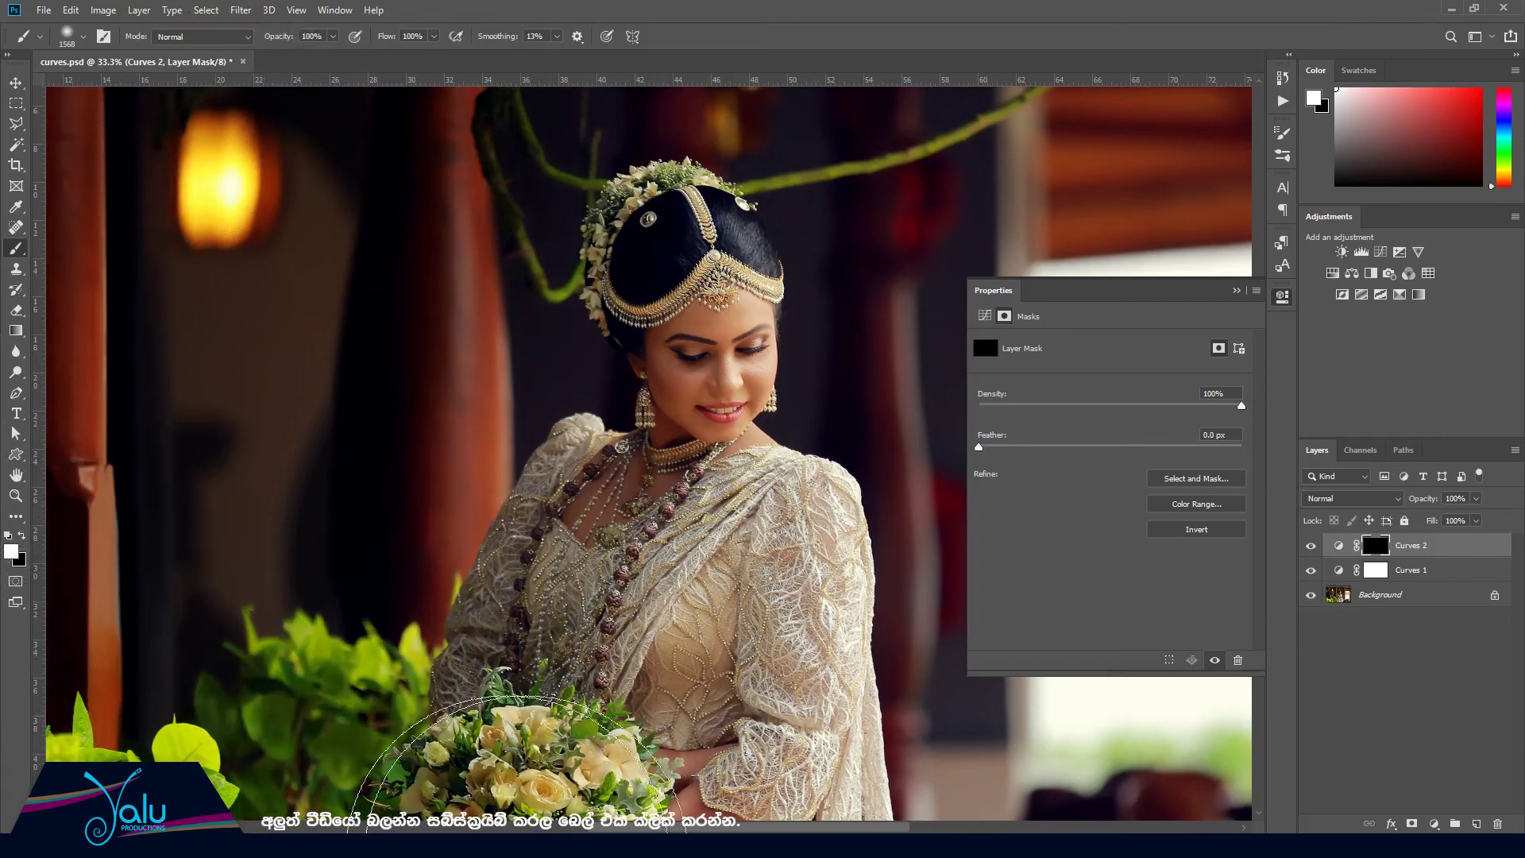
mouse_move(1154, 570)
mouse_down()
mouse_move(1158, 136)
mouse_move(1022, 69)
mouse_move(715, 34)
mouse_up()
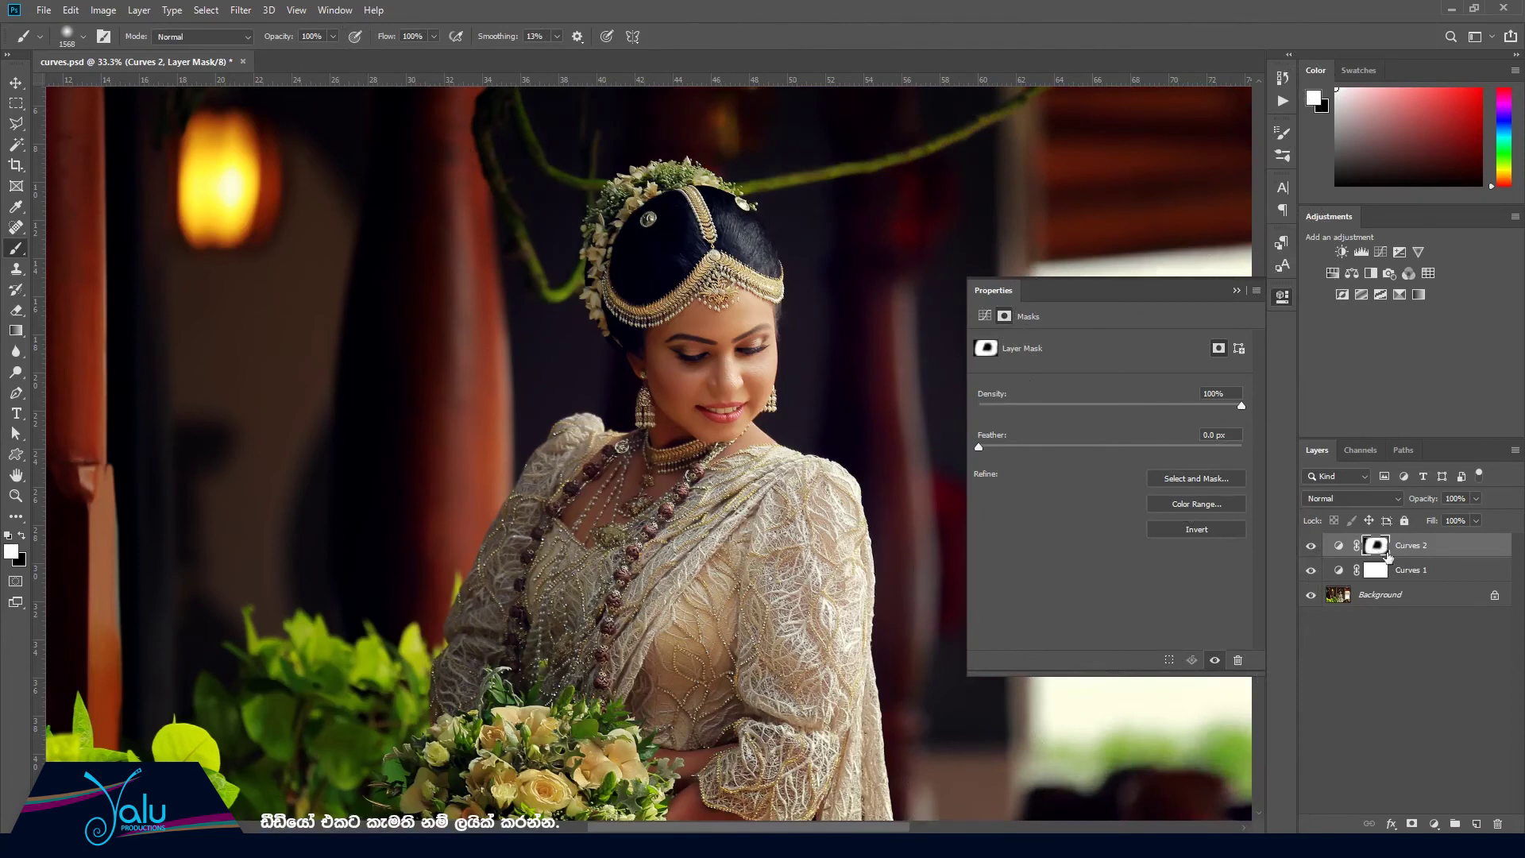
Lower the Curves 2 midpoint further to 140→77 for a deeper darkening
click(1339, 546)
drag(1126, 519, 1136, 510)
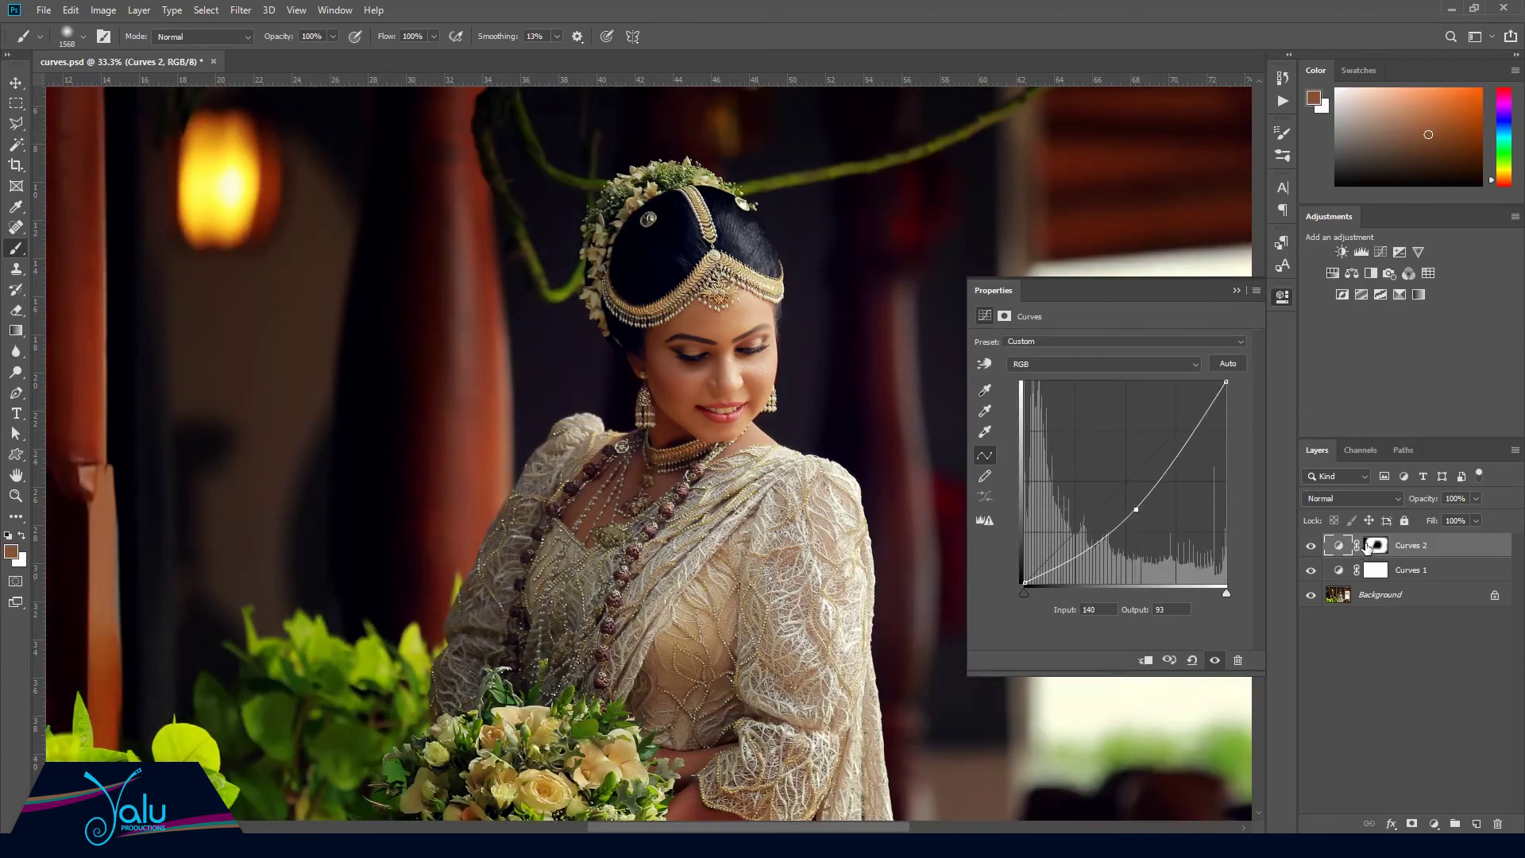
drag(1139, 514, 1136, 522)
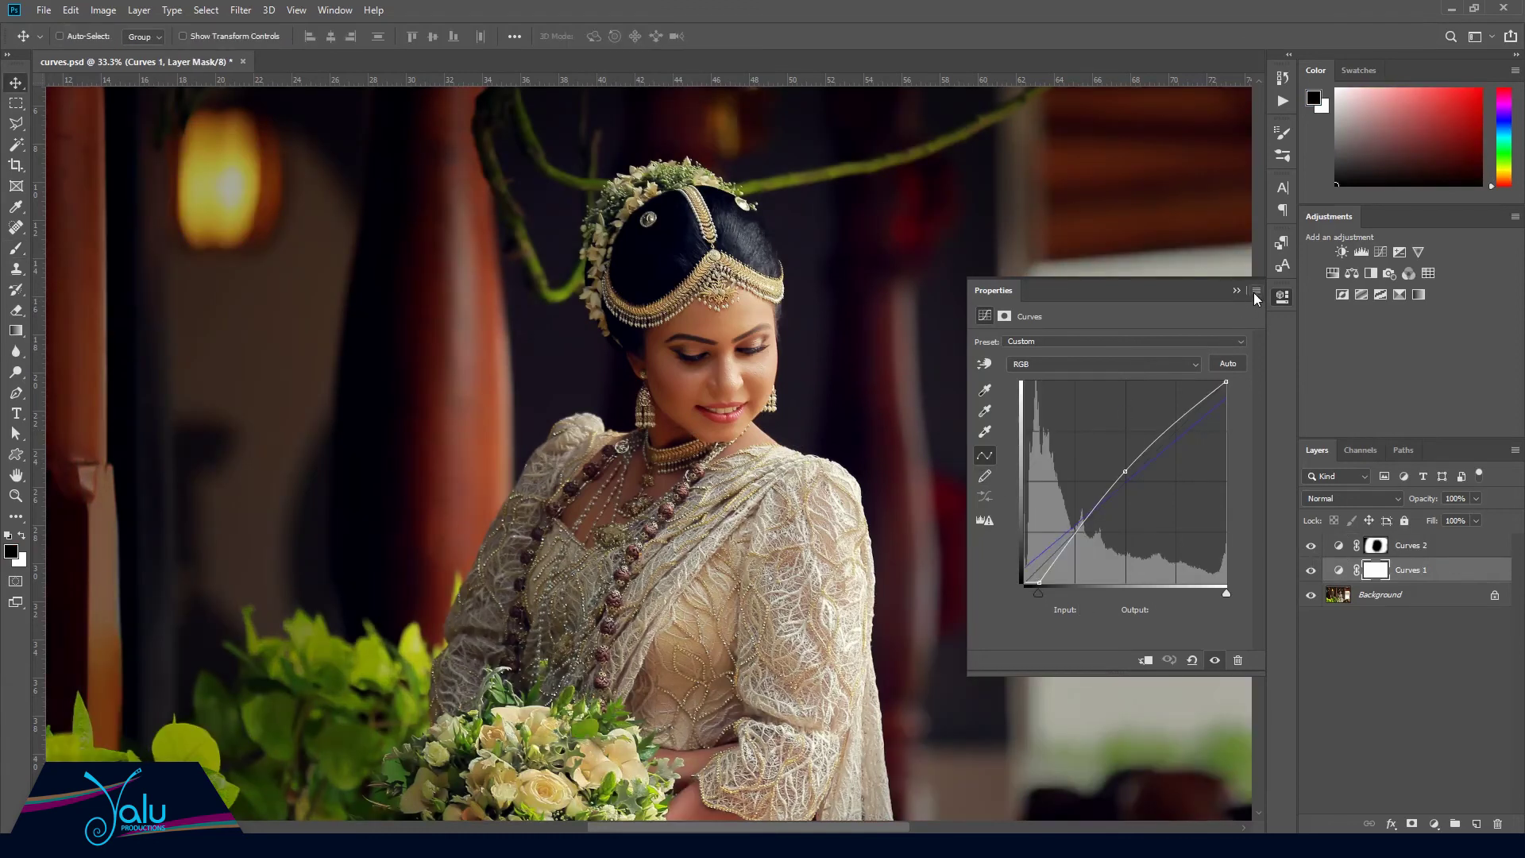
In Curves 1 Auto Options, compare the algorithms and settle on Enhance Monochromatic Contrast
click(1256, 292)
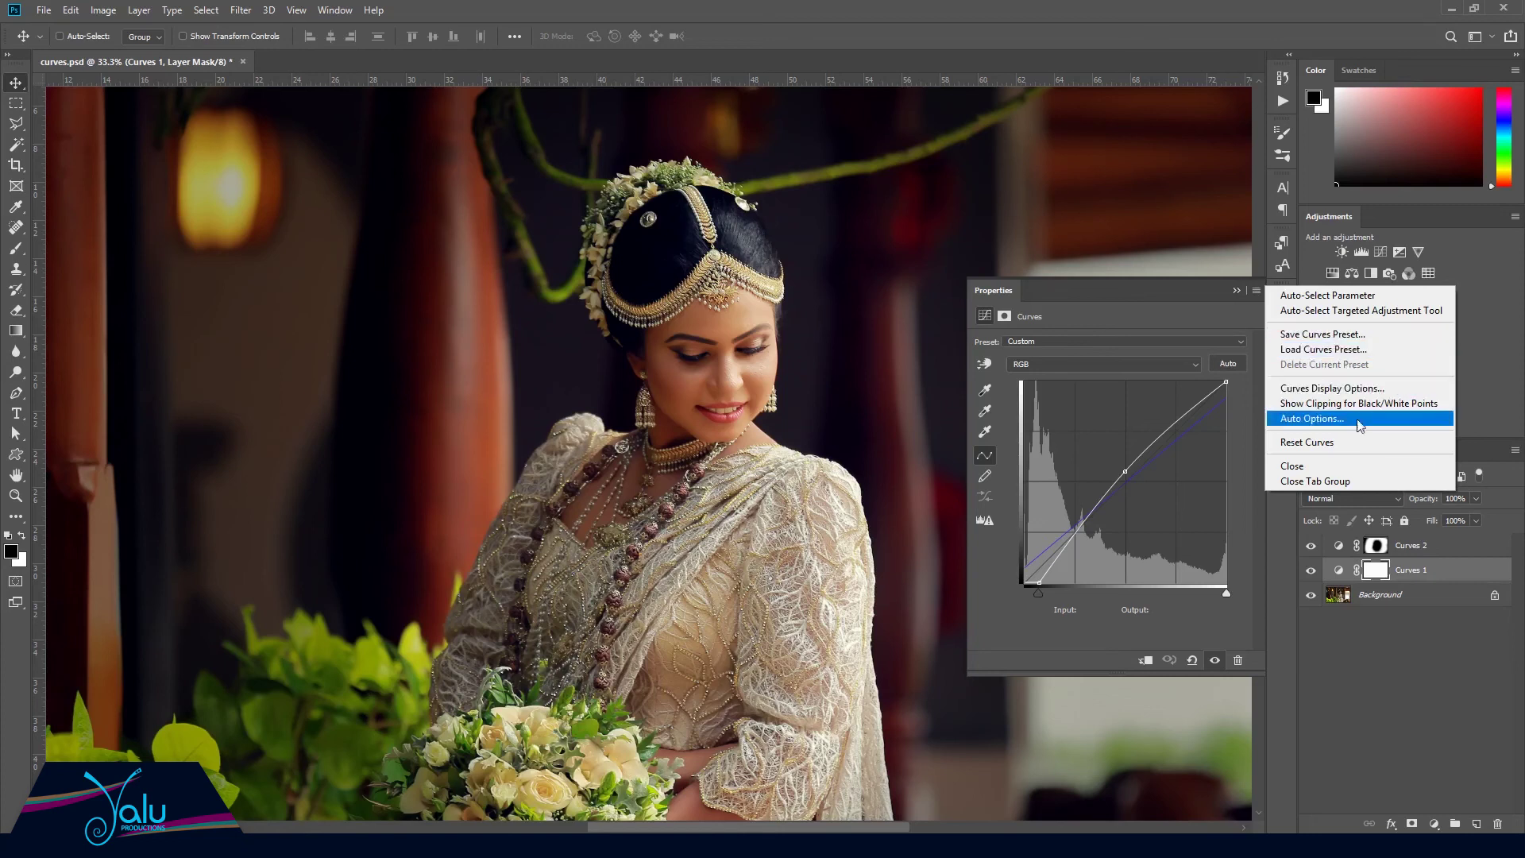
click(1312, 419)
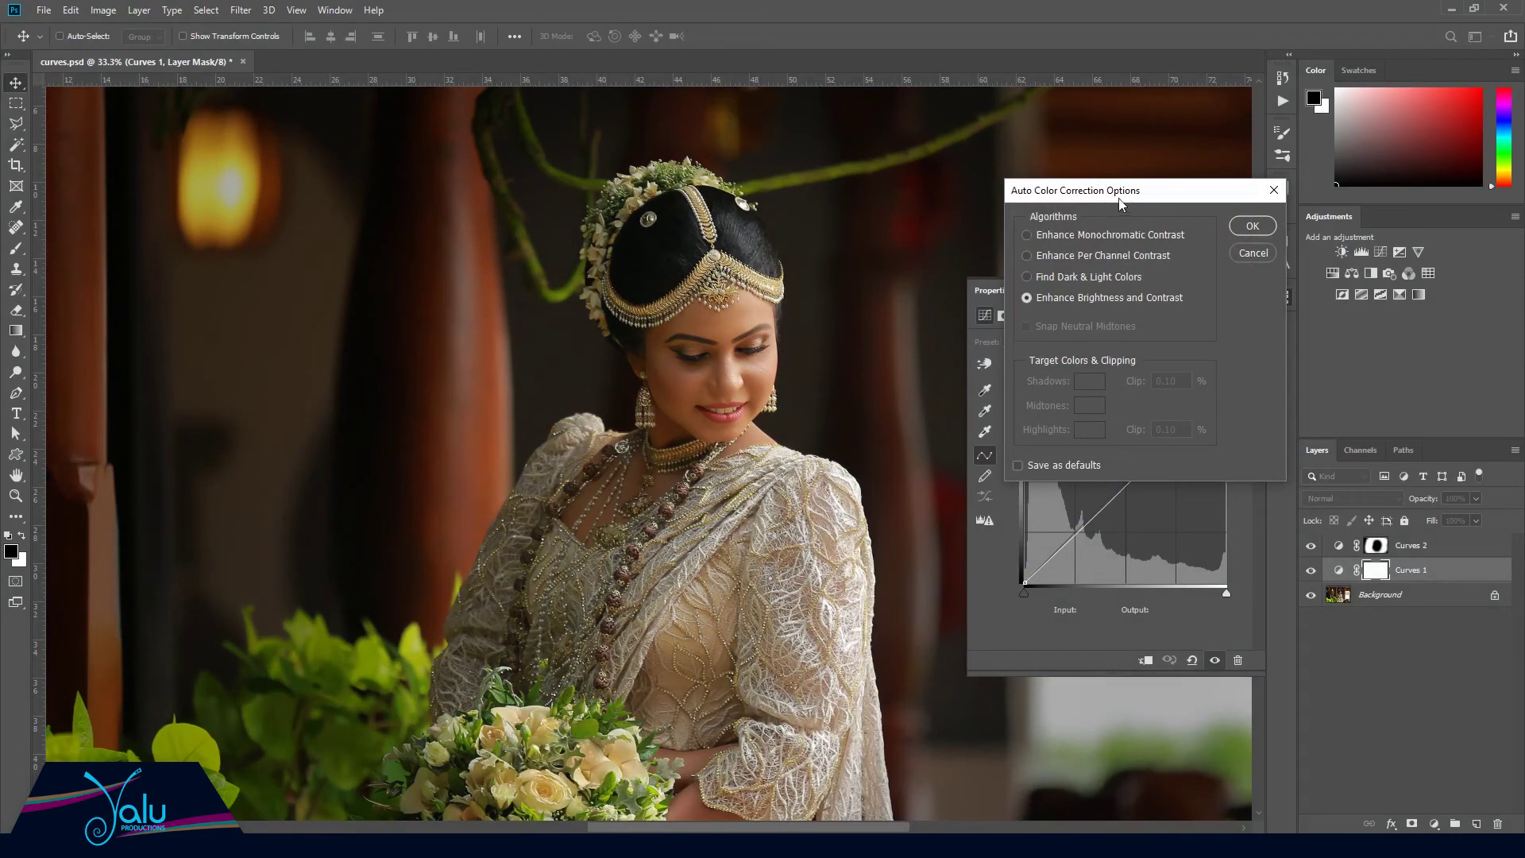
click(1090, 236)
click(1061, 252)
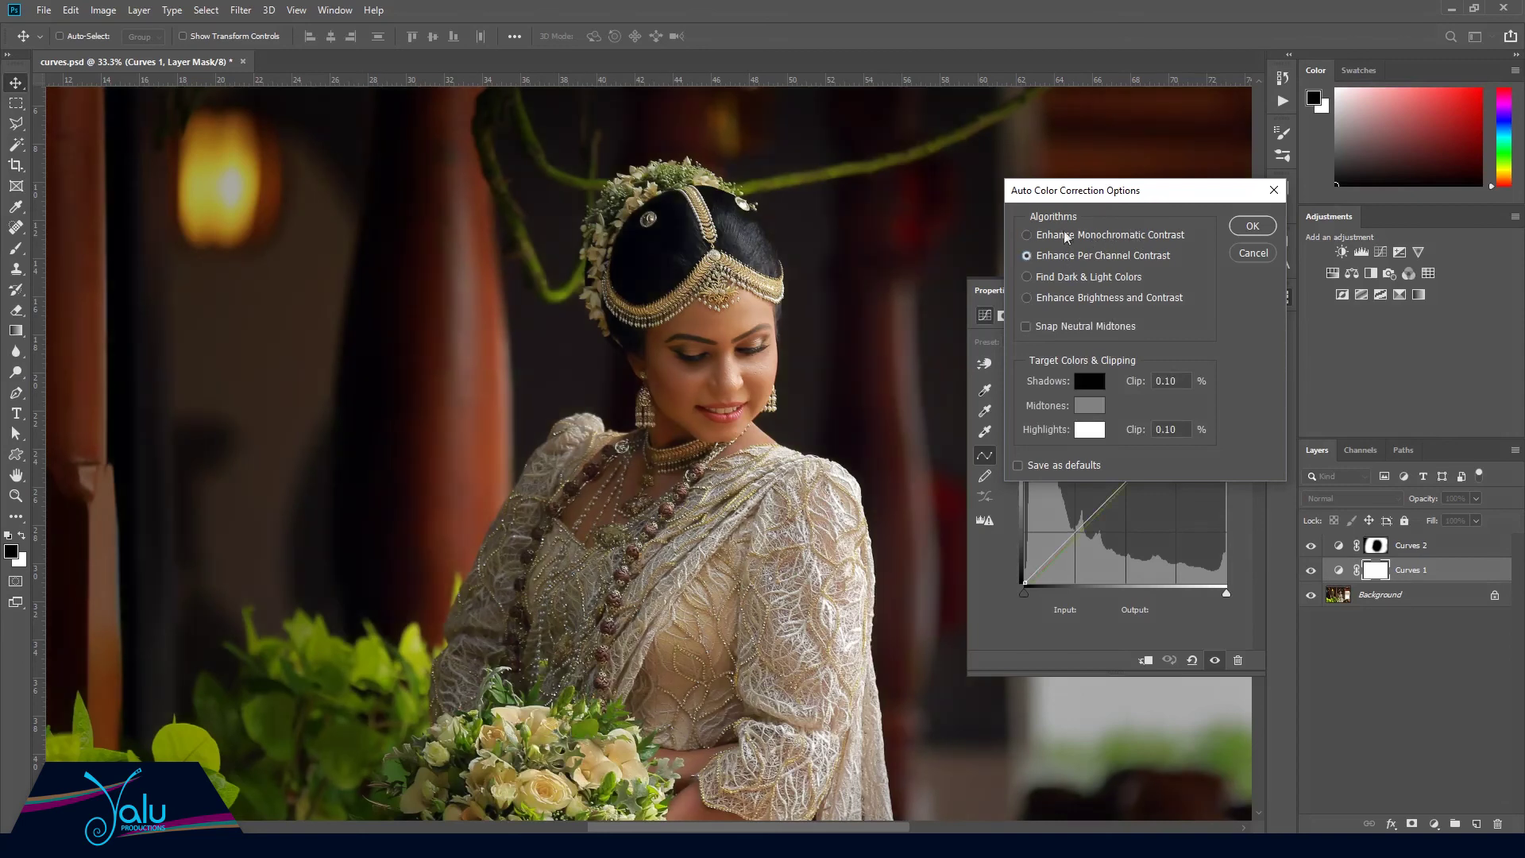
click(1062, 280)
click(1062, 299)
click(1071, 238)
Set the auto-correction target Shadows colour to dark navy 020121
click(1087, 383)
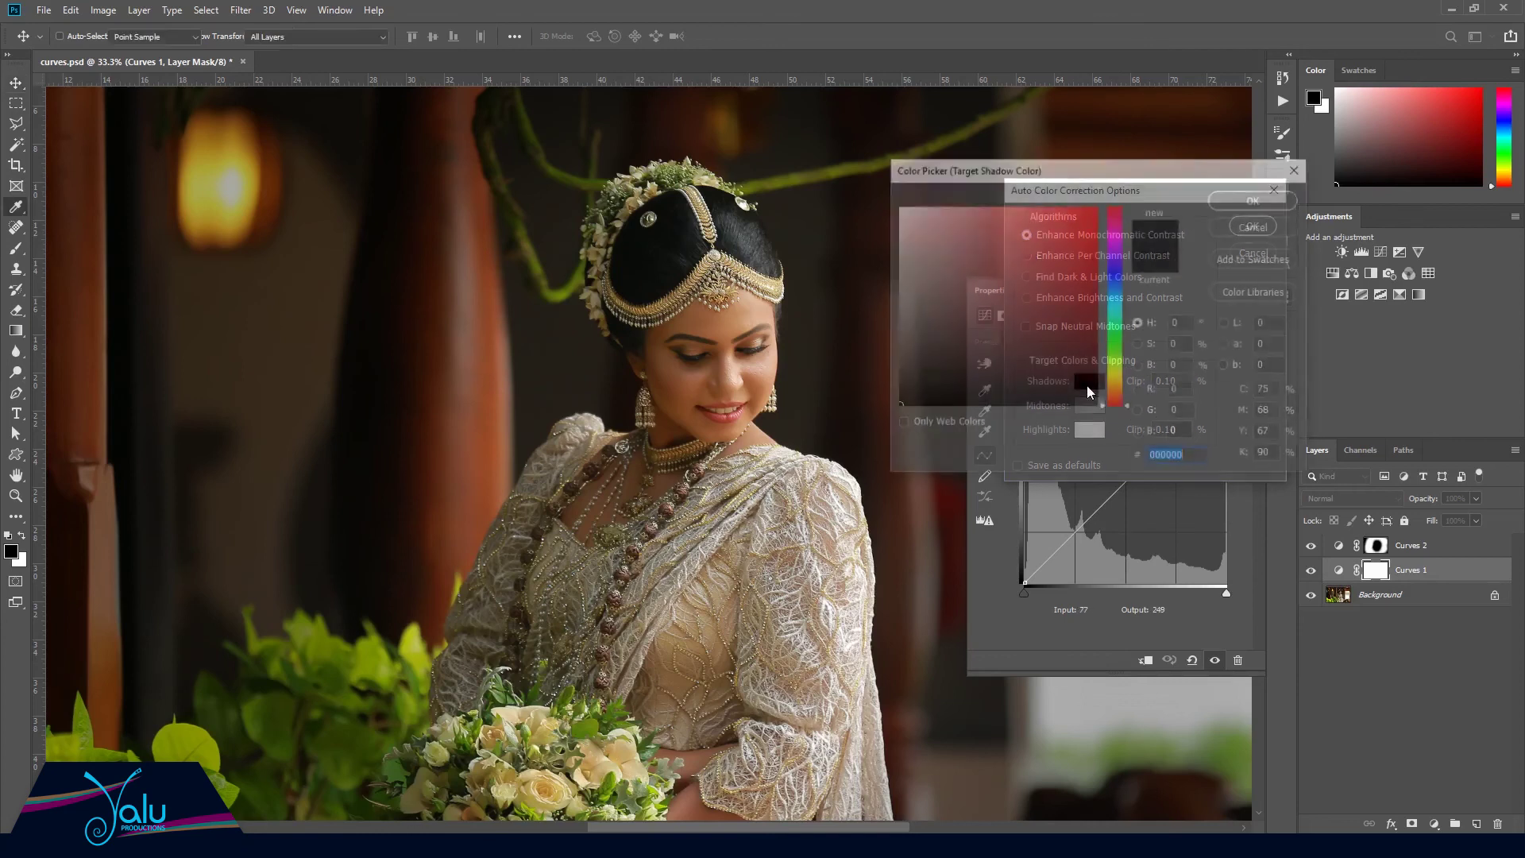
click(1112, 277)
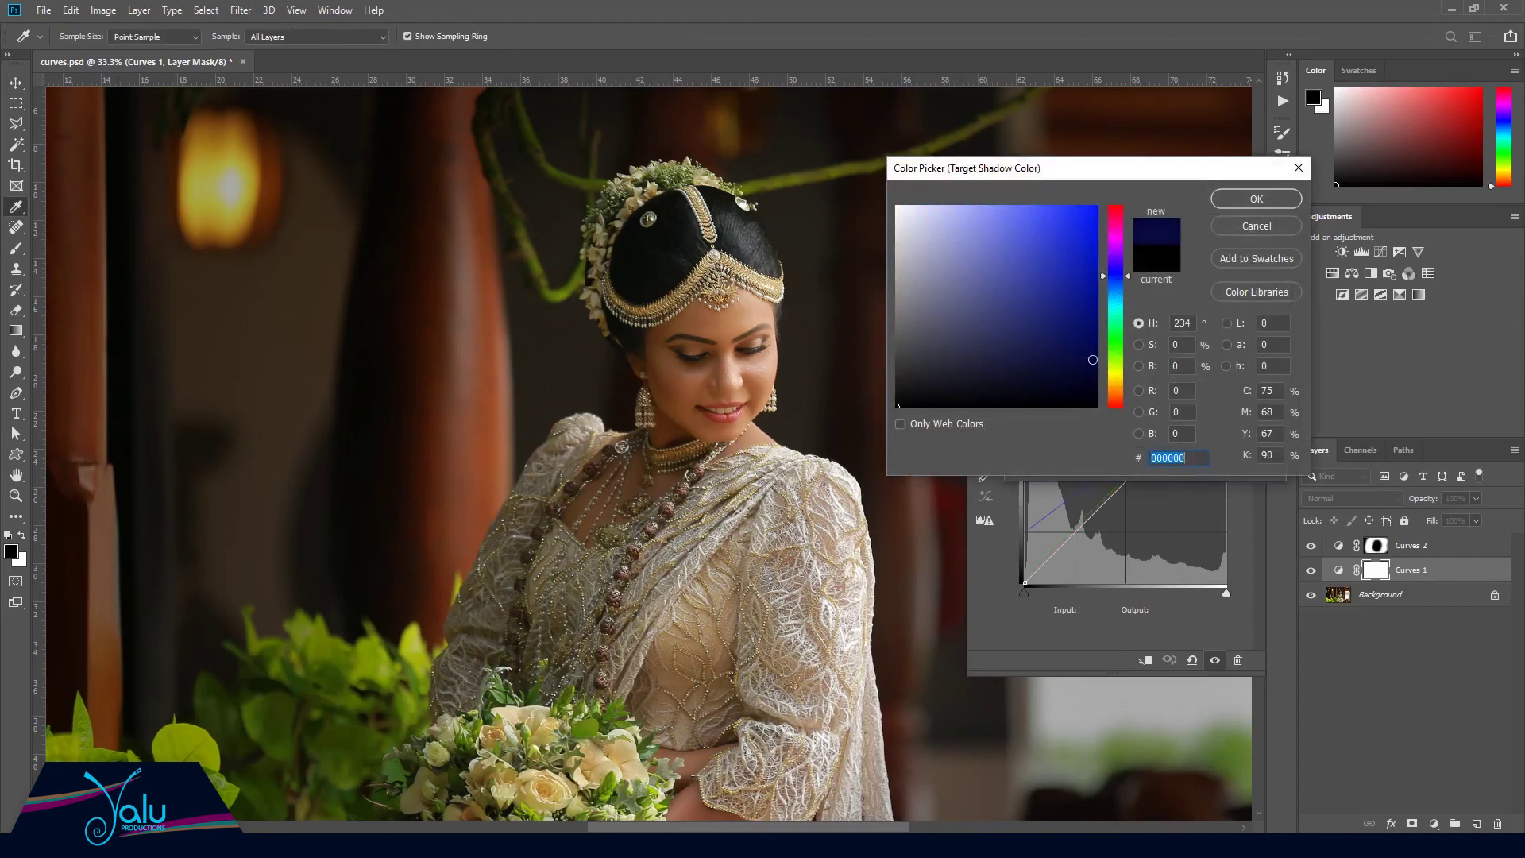
click(1097, 378)
click(1118, 388)
drag(1117, 388, 1117, 271)
click(1099, 383)
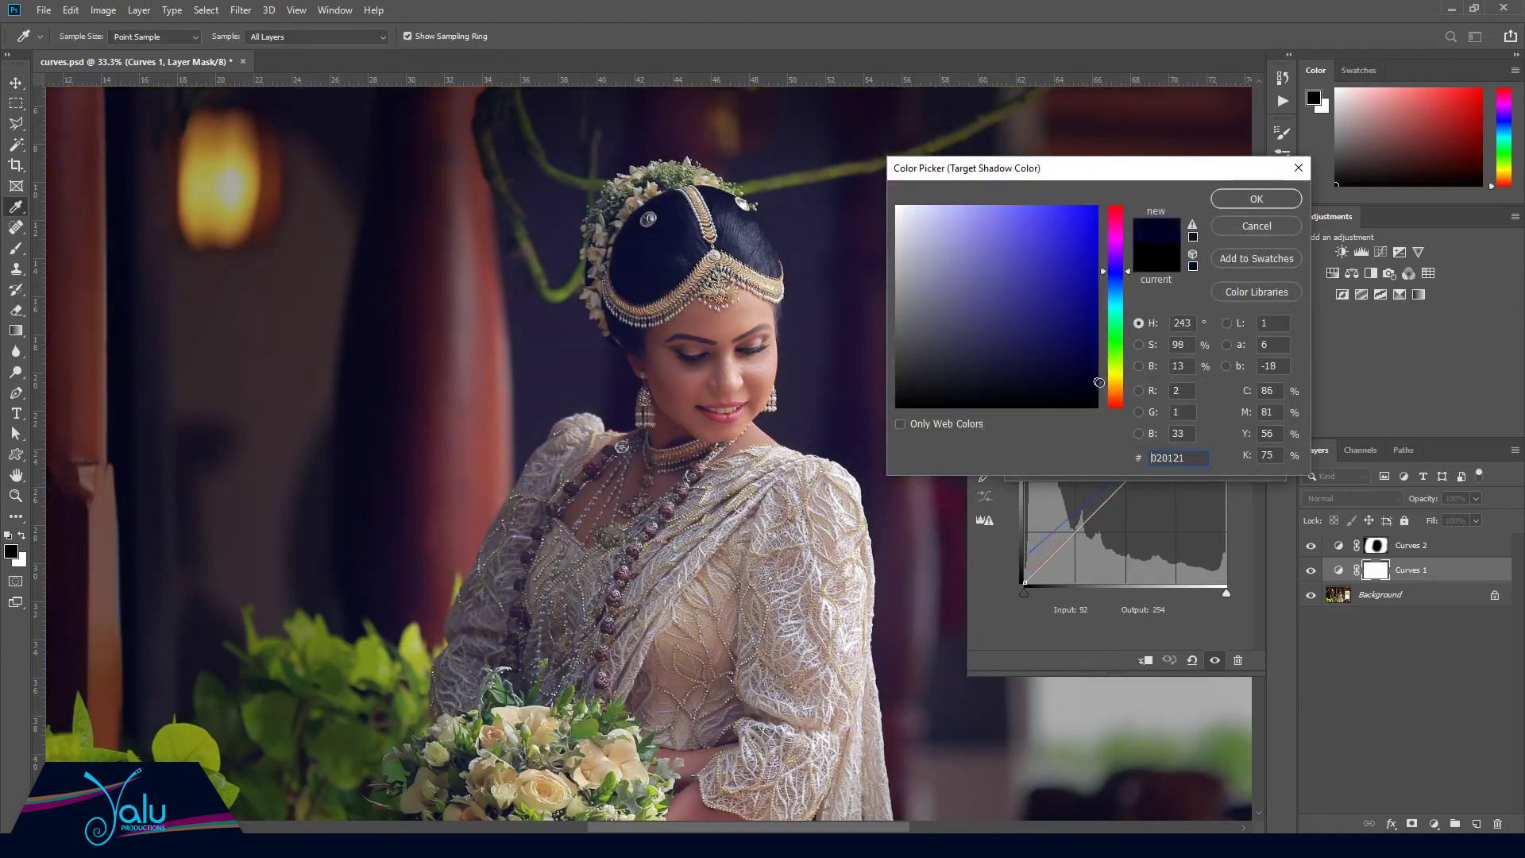
click(1239, 201)
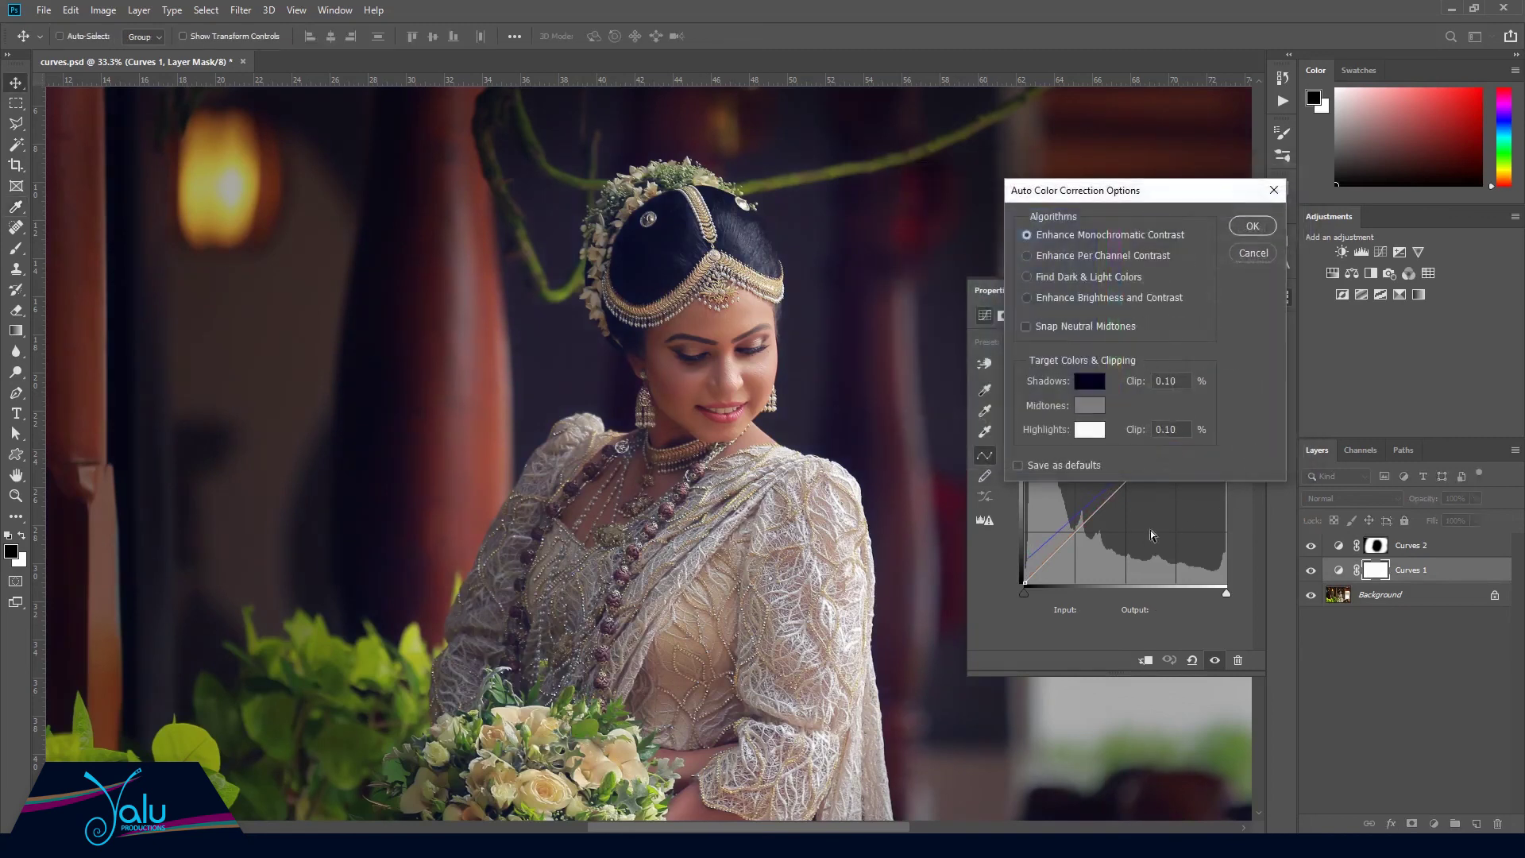
Set the auto-correction target Highlights colour to pale cream fffee9
click(1082, 429)
click(1117, 385)
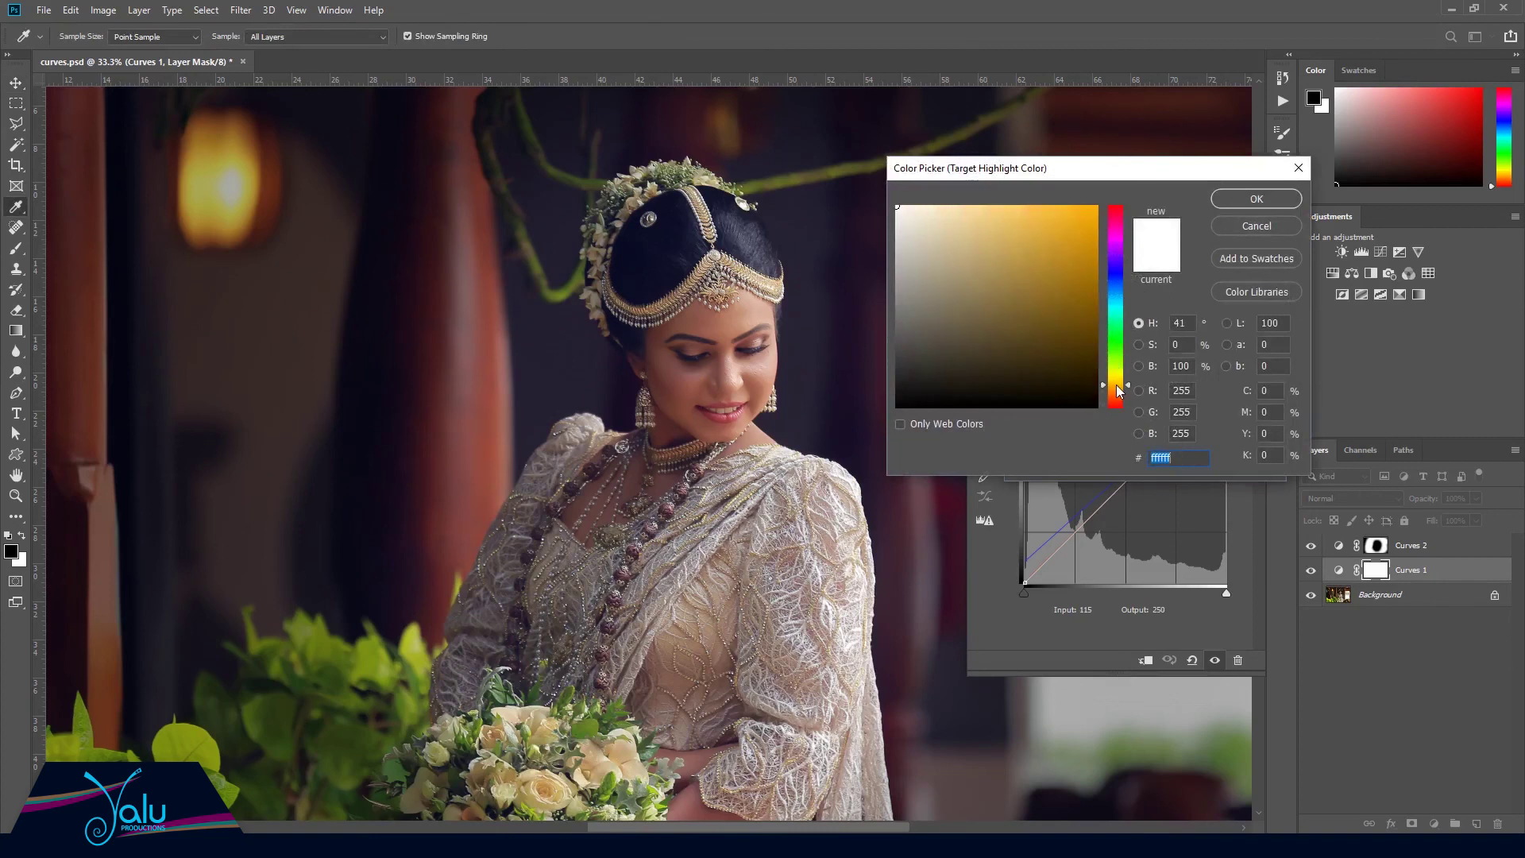
click(1069, 363)
click(1097, 342)
click(938, 205)
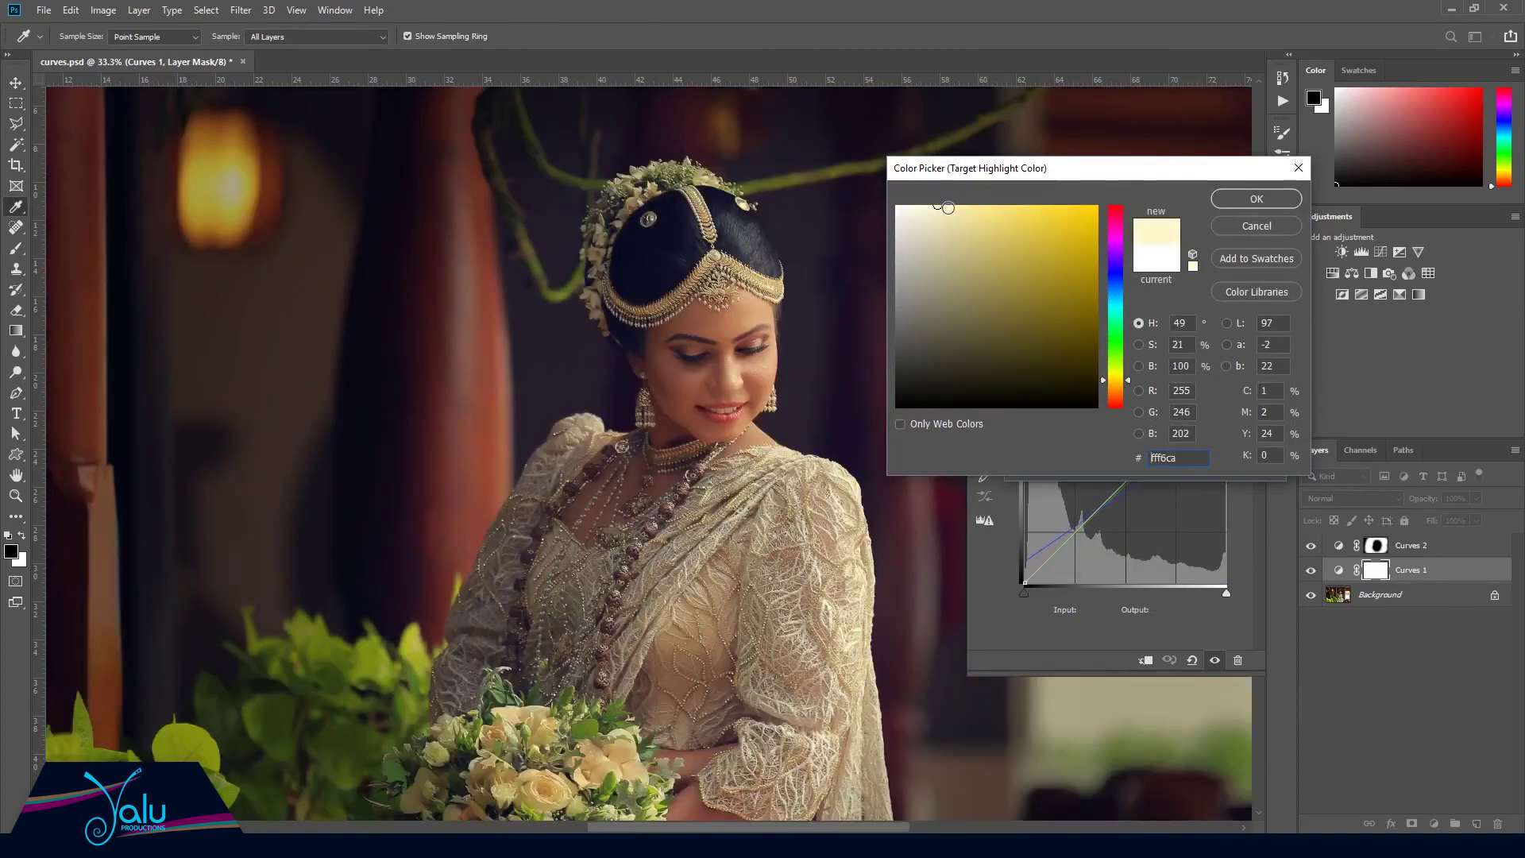
drag(936, 207, 928, 206)
click(1120, 387)
click(1119, 375)
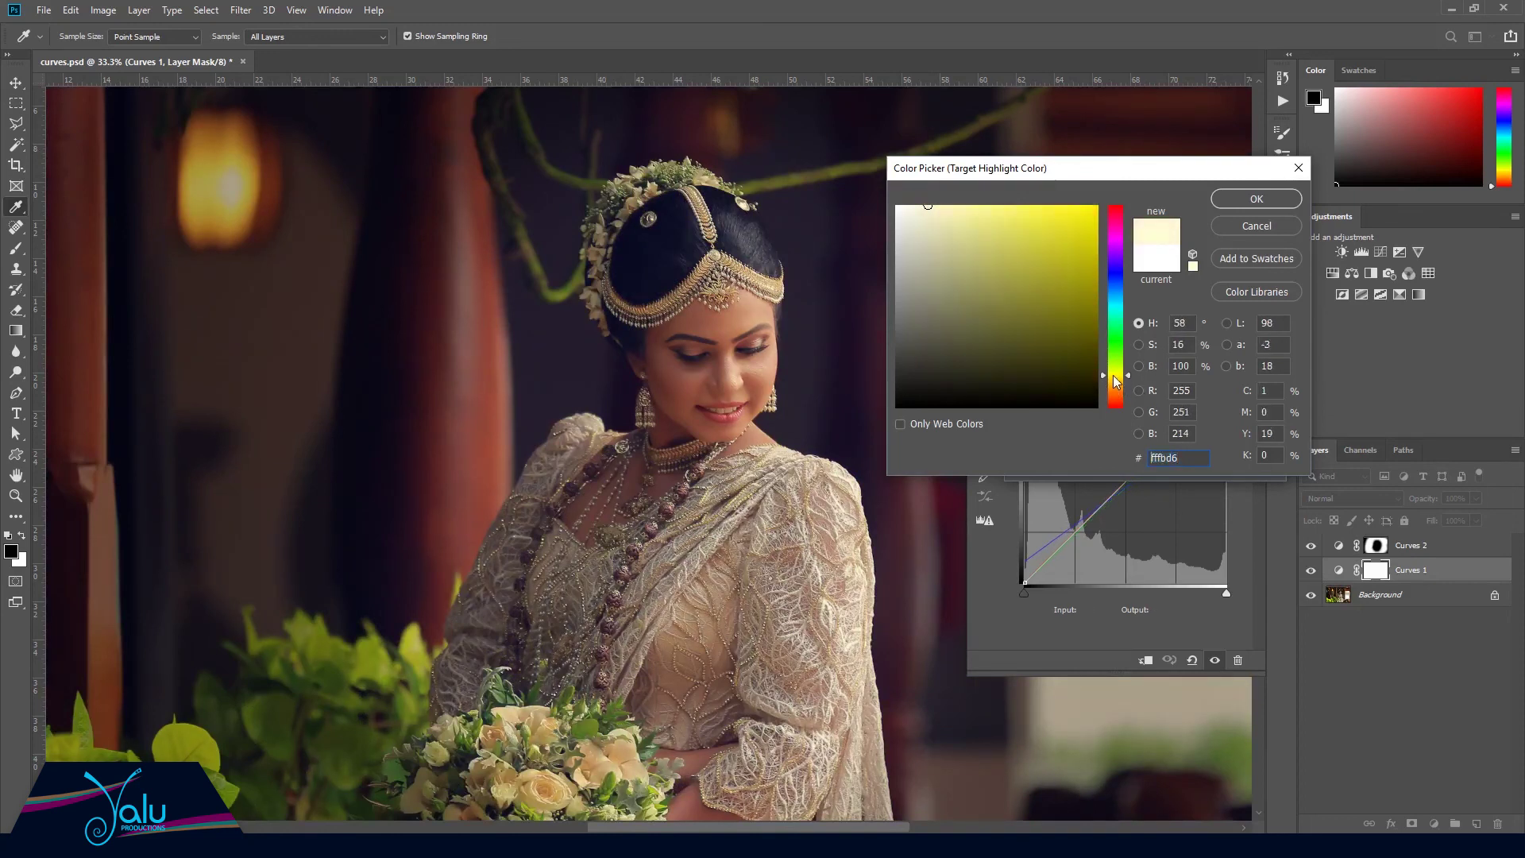
drag(915, 219, 912, 206)
click(1279, 208)
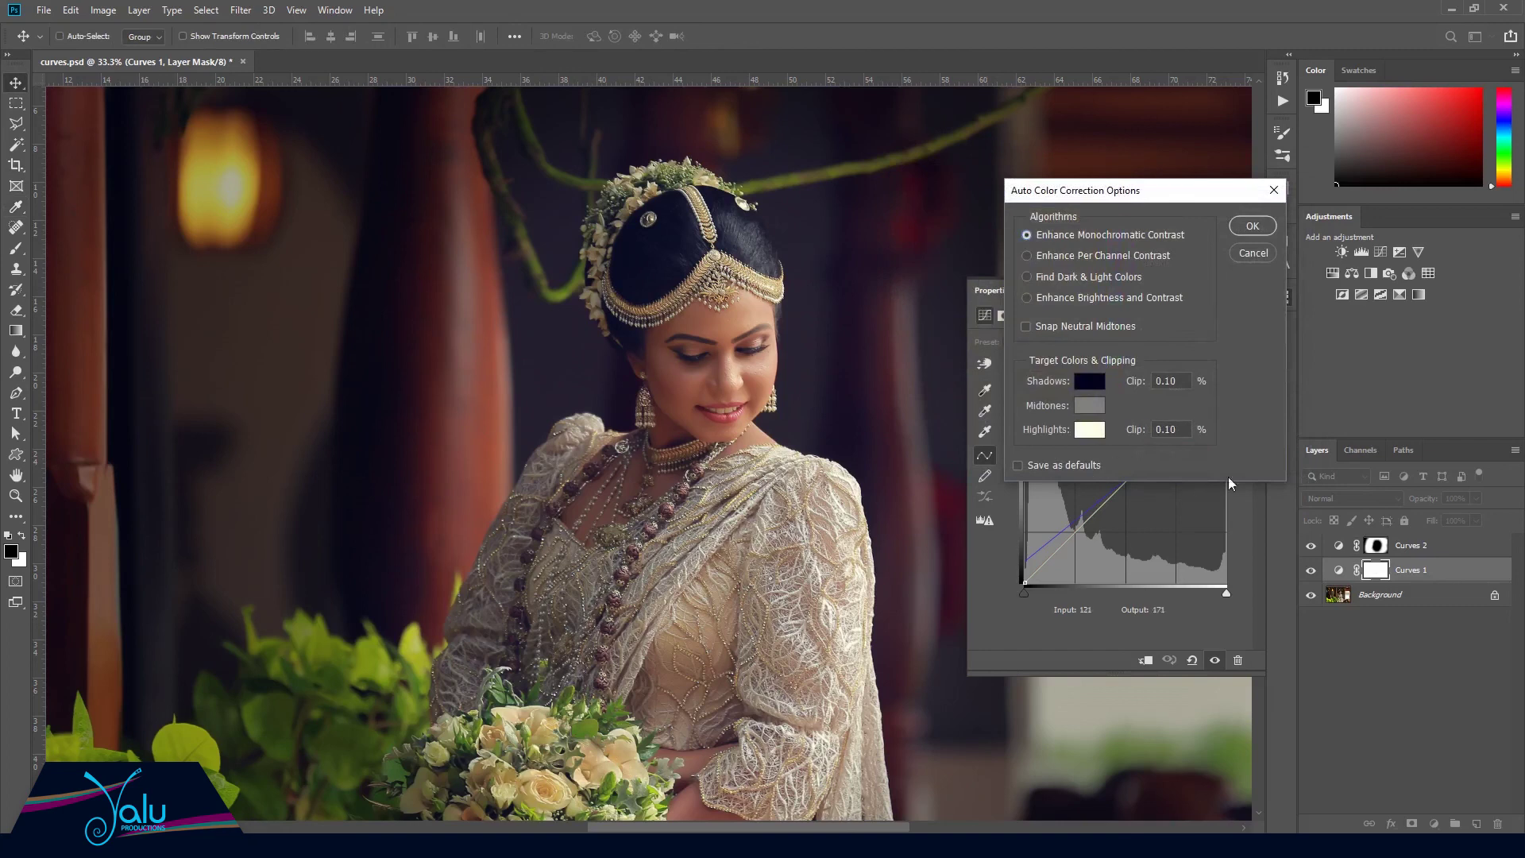
Accept the navy-shadow, cream-highlight Auto Color Correction settings on Curves 1
key(Return)
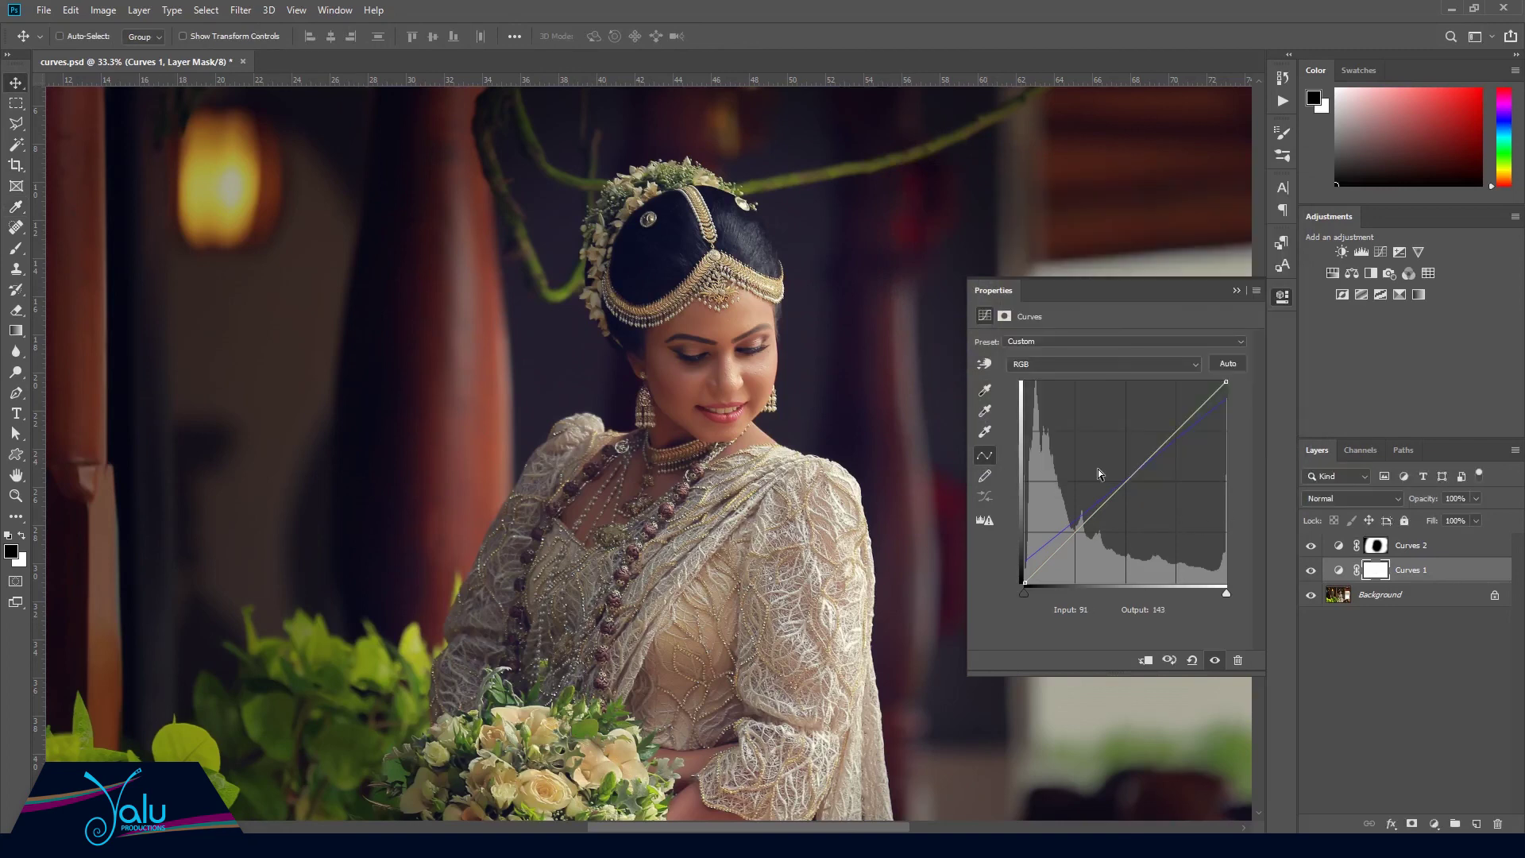